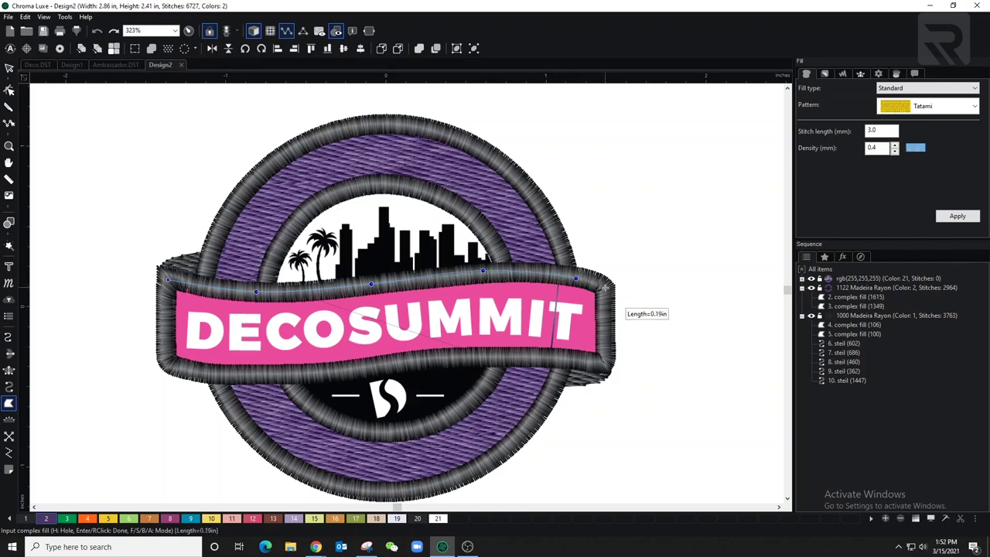
Finish the complex fill over the DECOSUMMIT banner by placing outline points down its end and back along its lower edge
{"action": "left_click", "coordinate": [607, 361]}
{"action": "left_click", "coordinate": [502, 356]}
{"action": "left_click", "coordinate": [385, 365]}
{"action": "left_click", "coordinate": [266, 375]}
{"action": "left_click", "coordinate": [194, 371]}
{"action": "left_click", "coordinate": [168, 360]}
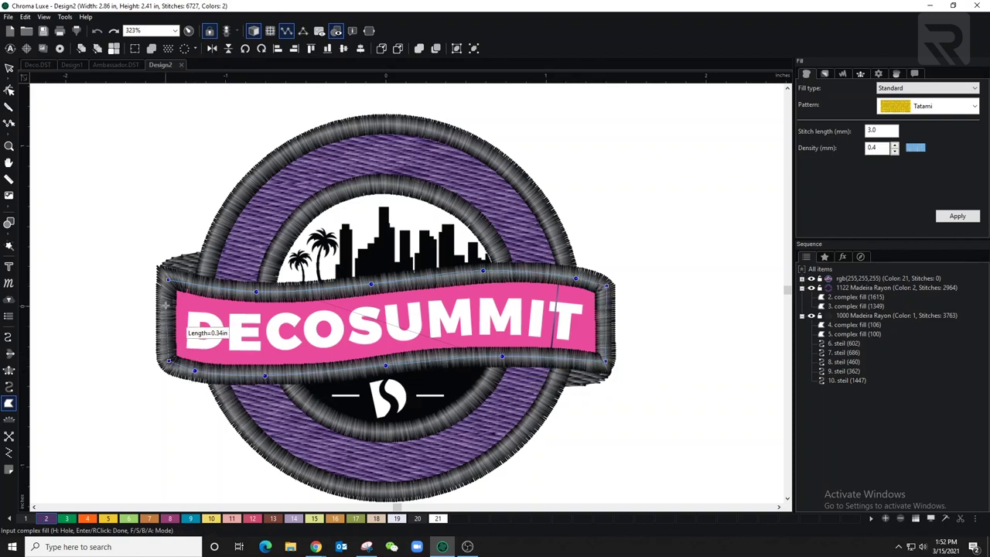
{"action": "right_click", "coordinate": [164, 294]}
Redefine palette colour 3 as Madeira Rayon 1309 pink, apply it to the banner fill, and order that fill before the black objects
{"action": "right_click", "coordinate": [67, 519]}
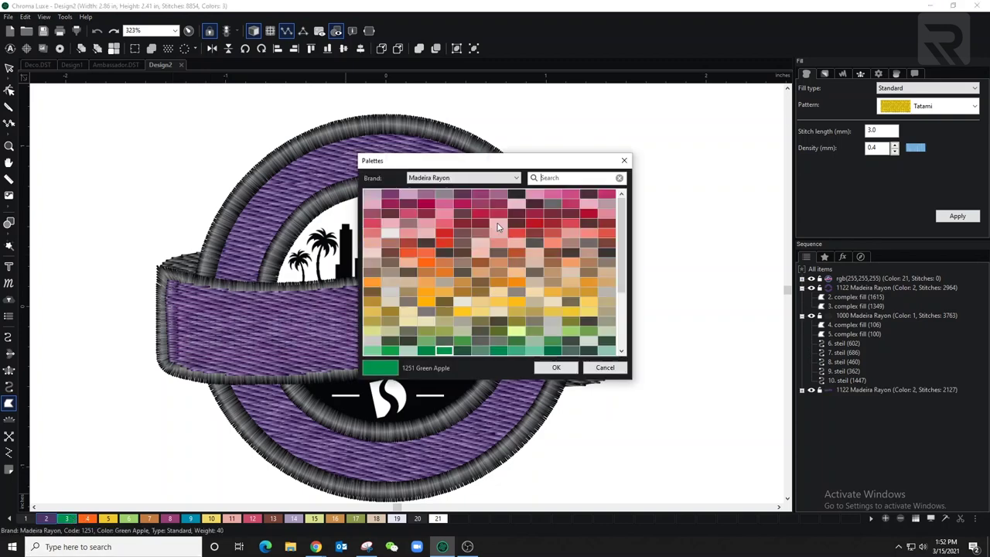
{"action": "left_click", "coordinate": [556, 195]}
{"action": "left_click", "coordinate": [560, 368]}
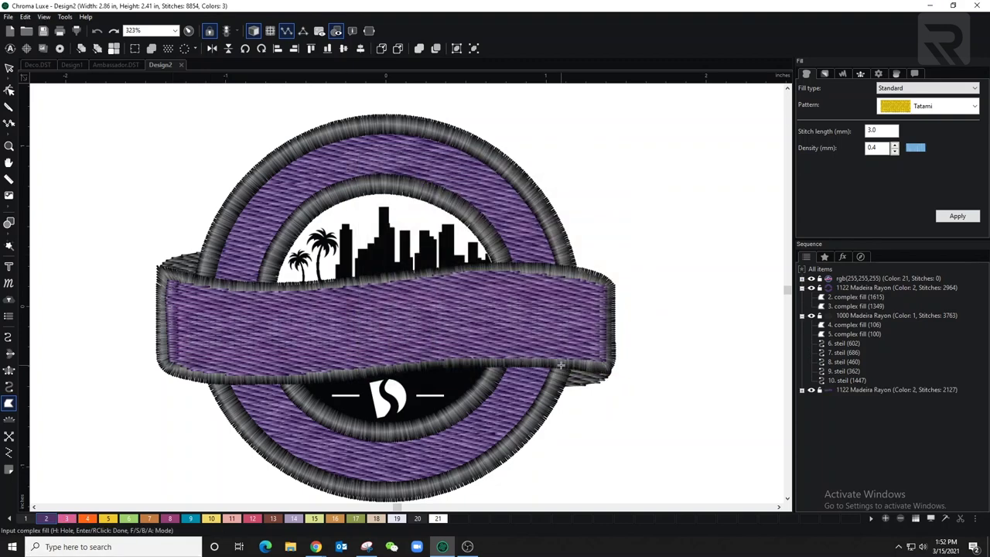
{"action": "key", "text": "Escape"}
{"action": "left_click", "coordinate": [66, 519]}
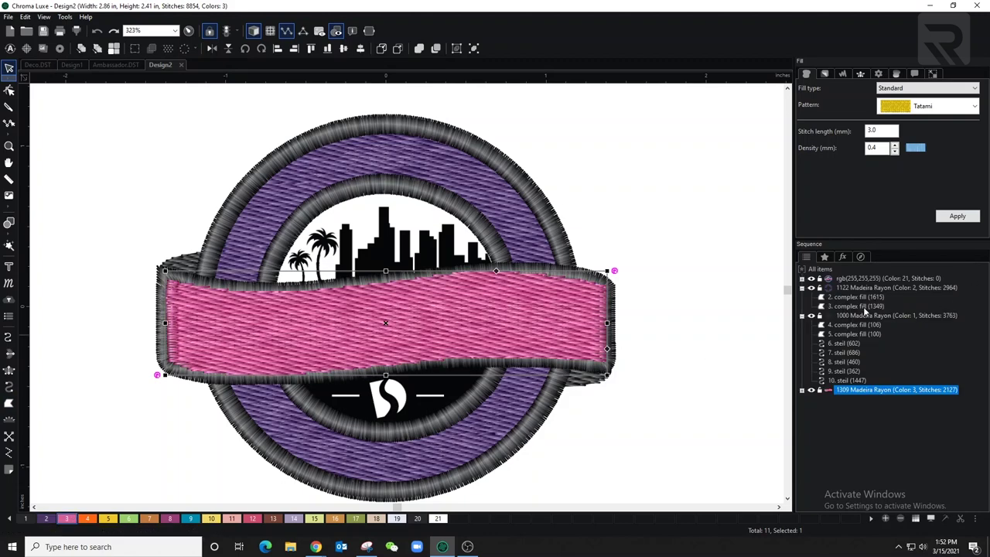
{"action": "left_click_drag", "start_coordinate": [867, 389], "coordinate": [865, 311]}
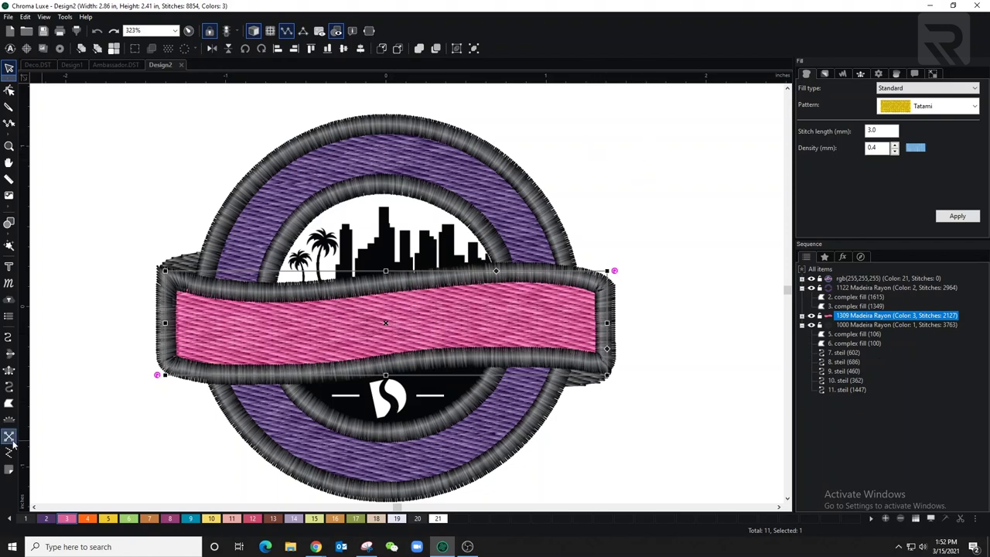
Create a complex fill over the lower black segment of the inner circle, from the banner's lower edge around the inner ring
{"action": "left_click", "coordinate": [9, 403]}
{"action": "left_click", "coordinate": [285, 374]}
{"action": "left_click", "coordinate": [360, 368]}
{"action": "left_click", "coordinate": [420, 360]}
{"action": "left_click", "coordinate": [503, 356]}
{"action": "left_click", "coordinate": [473, 399]}
{"action": "left_click", "coordinate": [401, 431]}
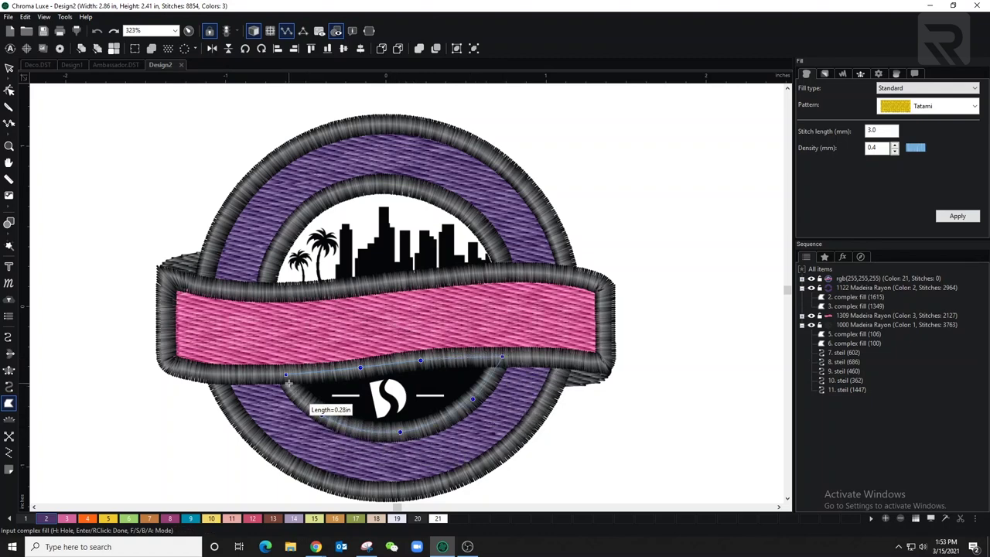
{"action": "right_click", "coordinate": [289, 382]}
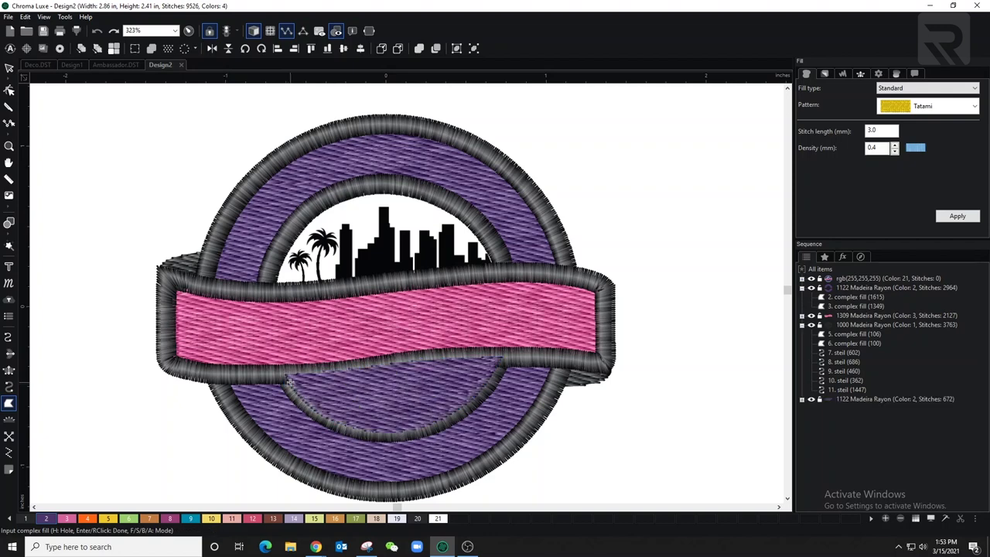
Recolour the lower segment fill with black colour 1 and place it after the other complex fills, before the steil borders
{"action": "left_click", "coordinate": [28, 519]}
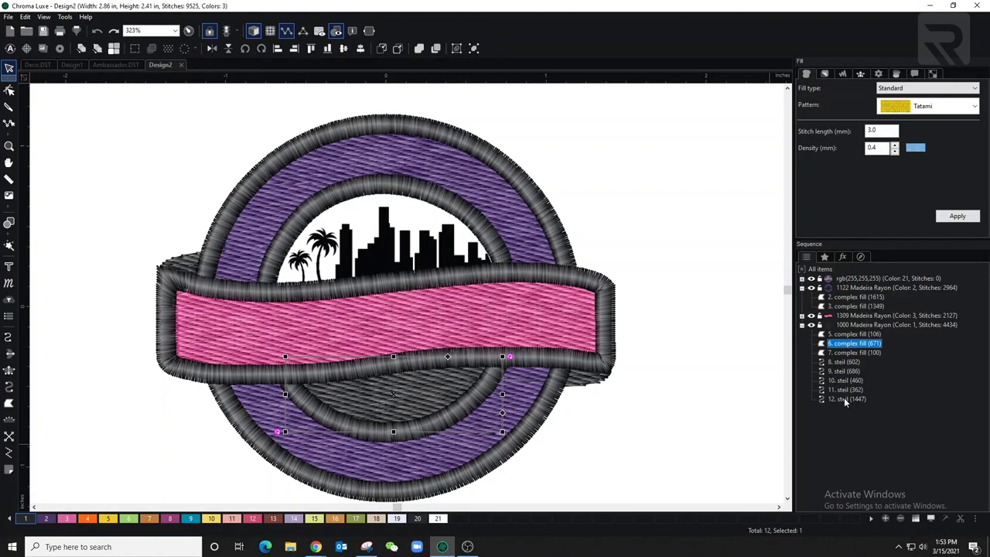
{"action": "key", "text": "ctrl+Page_Up"}
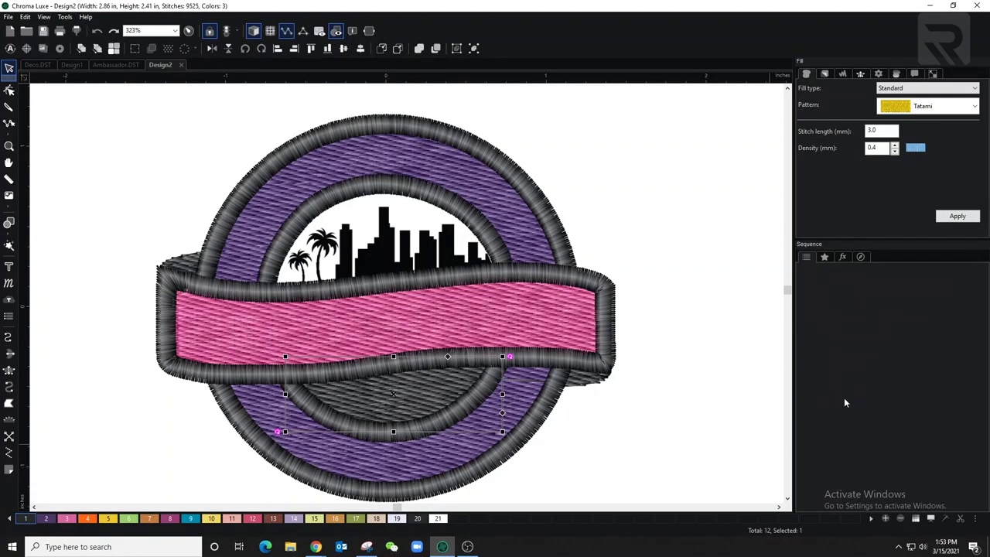
{"action": "left_click", "coordinate": [687, 230]}
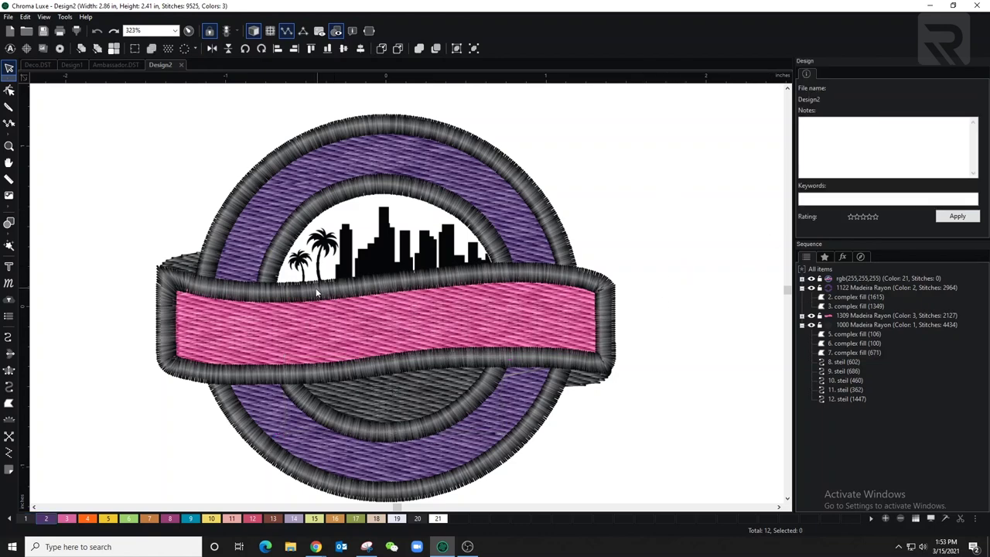
Trace the first skyline building beside the palm trees as a complex fill and colour it with black colour 1
{"action": "left_click", "coordinate": [9, 404]}
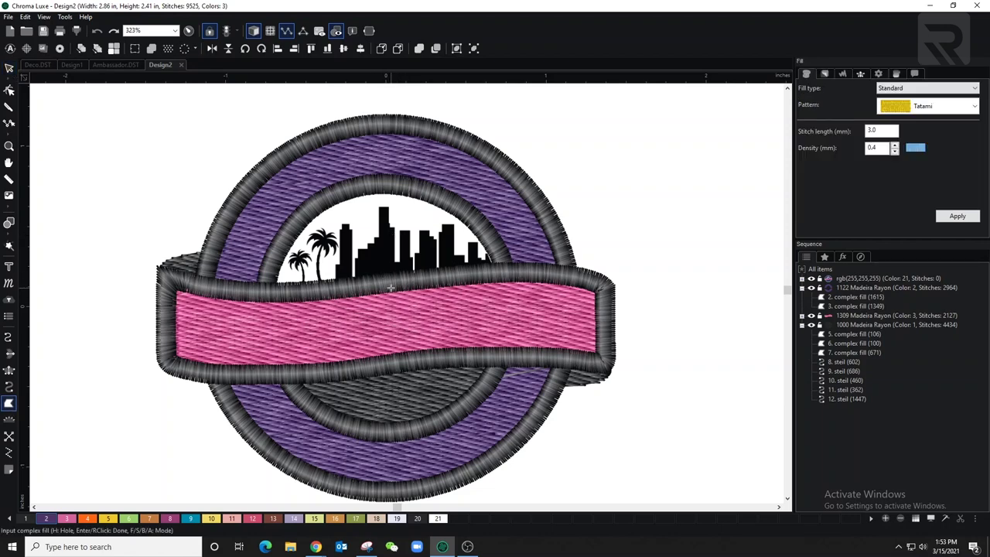
{"action": "left_click", "coordinate": [335, 289]}
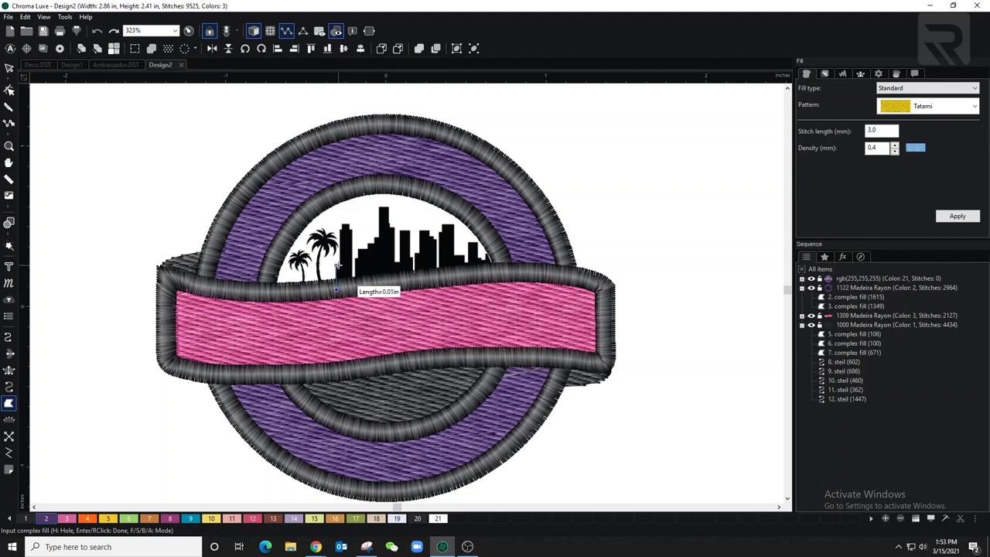
{"action": "left_click", "coordinate": [337, 263]}
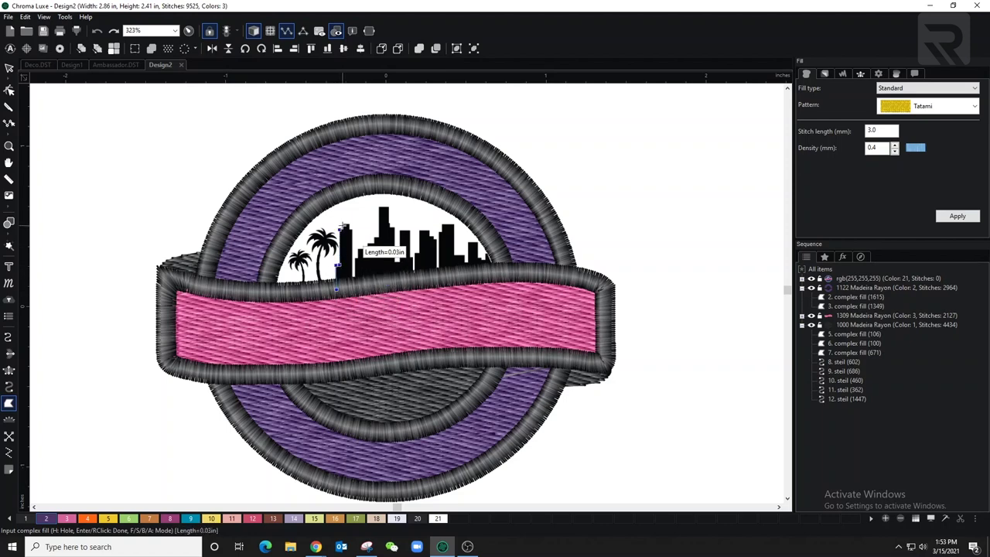
{"action": "left_click", "coordinate": [344, 224]}
{"action": "left_click", "coordinate": [349, 224]}
{"action": "left_click", "coordinate": [352, 230]}
{"action": "left_click", "coordinate": [354, 288]}
{"action": "right_click", "coordinate": [354, 287]}
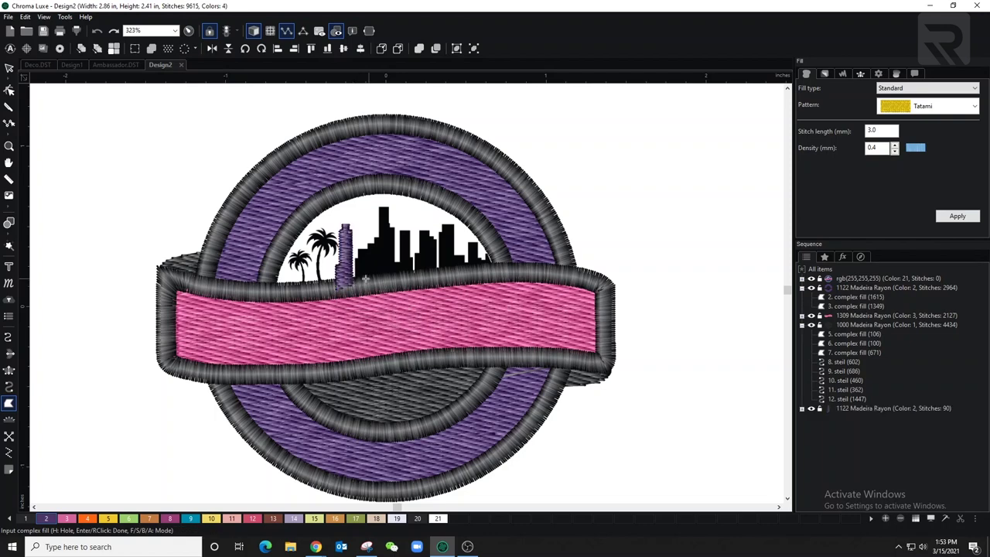
{"action": "left_click", "coordinate": [21, 520]}
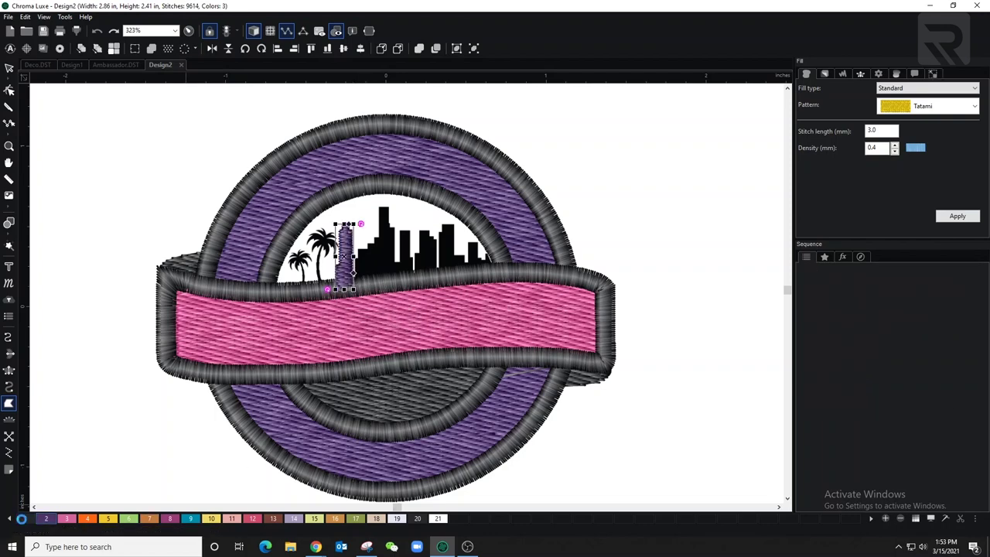
Trace the tallest tower and its adjoining stepped buildings as one black complex fill ending at the banner border
{"action": "key", "text": "space"}
{"action": "left_click", "coordinate": [358, 277]}
{"action": "left_click", "coordinate": [358, 251]}
{"action": "left_click", "coordinate": [372, 250]}
{"action": "left_click", "coordinate": [371, 238]}
{"action": "left_click", "coordinate": [380, 238]}
{"action": "left_click", "coordinate": [379, 207]}
{"action": "left_click", "coordinate": [389, 207]}
{"action": "left_click", "coordinate": [388, 228]}
{"action": "left_click", "coordinate": [395, 227]}
{"action": "left_click", "coordinate": [397, 229]}
{"action": "left_click", "coordinate": [408, 230]}
{"action": "left_click", "coordinate": [409, 254]}
{"action": "left_click", "coordinate": [411, 277]}
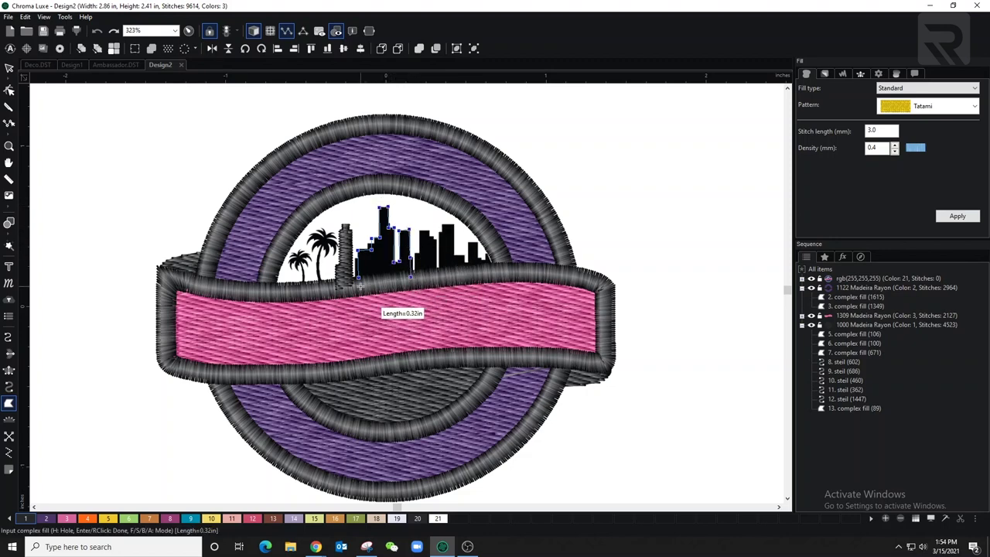
{"action": "right_click", "coordinate": [361, 286]}
Trace the stepped building just past the tallest tower's block as a separate black complex fill
{"action": "left_click", "coordinate": [417, 277]}
{"action": "left_click", "coordinate": [417, 255]}
{"action": "left_click", "coordinate": [421, 254]}
{"action": "left_click", "coordinate": [420, 232]}
{"action": "left_click", "coordinate": [429, 231]}
{"action": "left_click", "coordinate": [430, 240]}
{"action": "left_click", "coordinate": [436, 240]}
{"action": "right_click", "coordinate": [437, 275]}
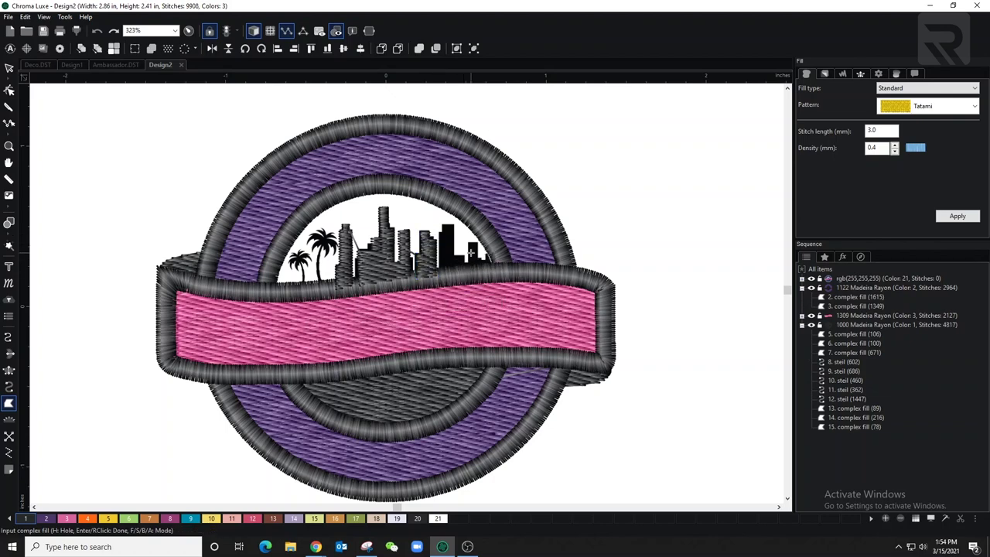
Trace the fourth building, a tall tower with a lower side section, as a black complex fill
{"action": "left_click", "coordinate": [443, 227]}
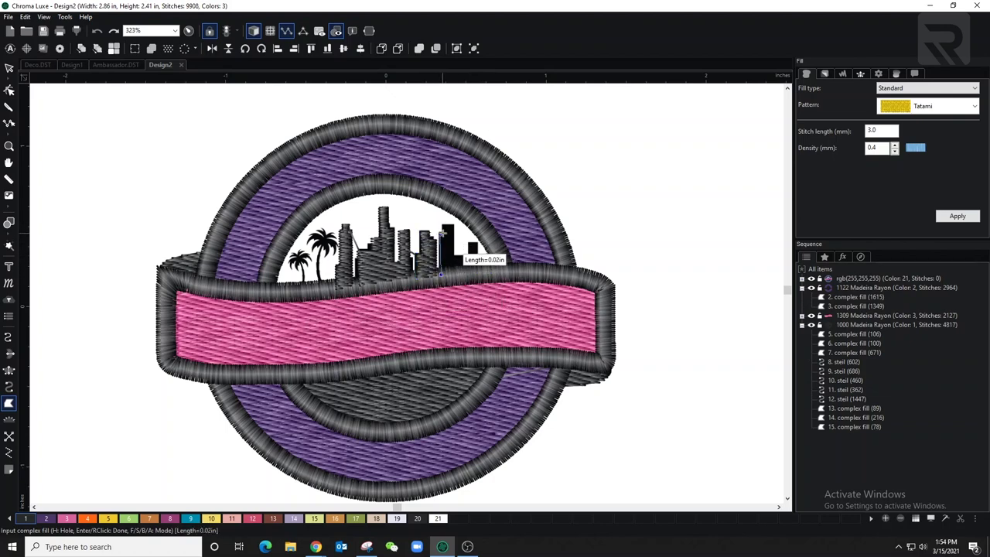
{"action": "left_click", "coordinate": [454, 226]}
{"action": "left_click", "coordinate": [455, 255]}
{"action": "left_click", "coordinate": [465, 255]}
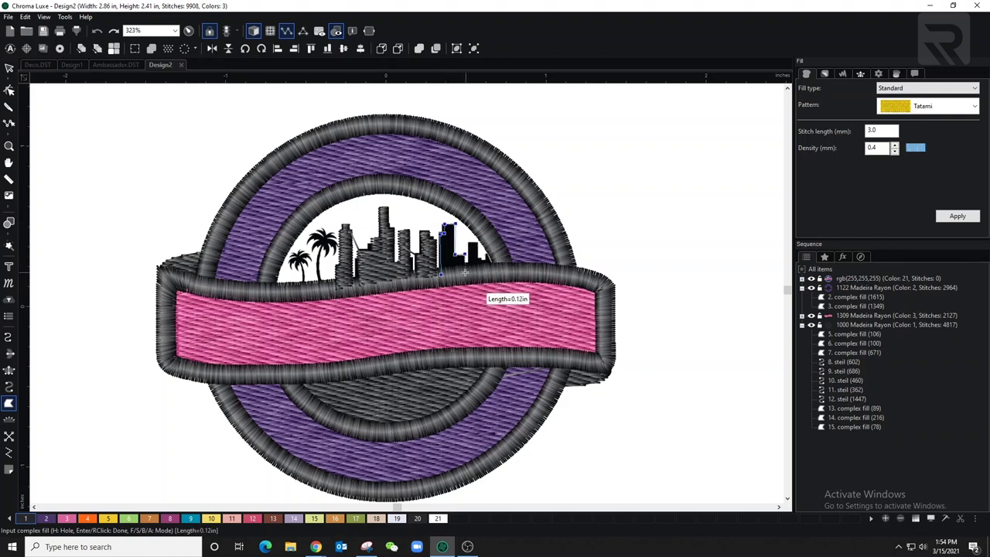
{"action": "right_click", "coordinate": [466, 273]}
Trace the last short building and its low extension to the inner ring as a black complex fill
{"action": "left_click", "coordinate": [470, 268]}
{"action": "left_click", "coordinate": [469, 242]}
{"action": "left_click", "coordinate": [479, 242]}
{"action": "left_click", "coordinate": [479, 258]}
{"action": "left_click", "coordinate": [499, 257]}
{"action": "right_click", "coordinate": [485, 288]}
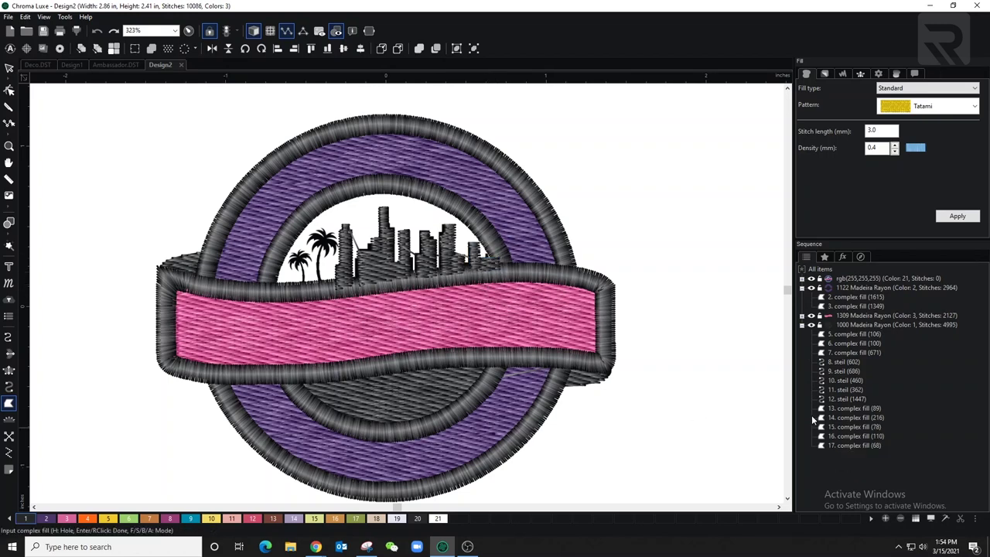
Convert the five skyline building fills to satin stitches
{"action": "left_click", "coordinate": [840, 447]}
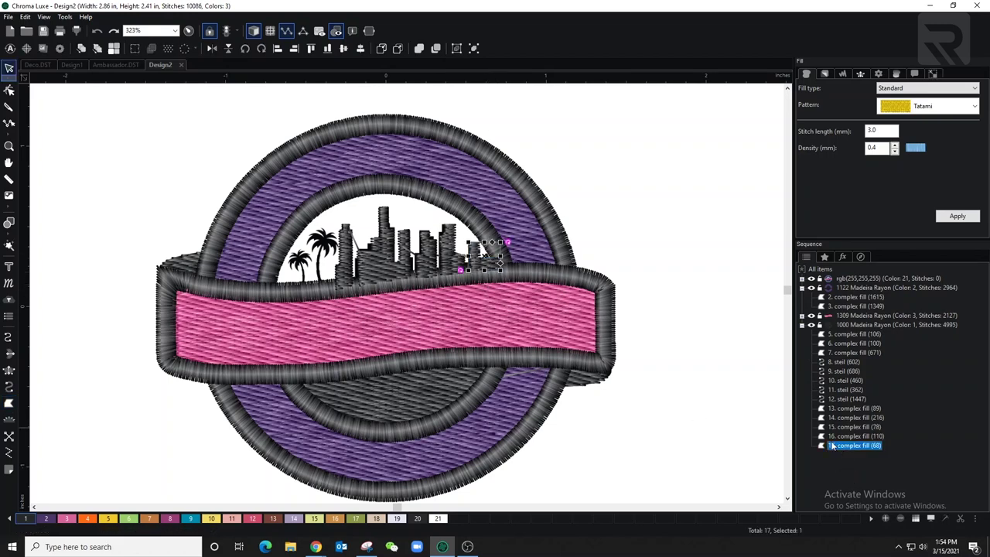
{"action": "left_click", "coordinate": [836, 408]}
{"action": "key", "text": "shift+Down"}
{"action": "key", "text": "shift+Down"}
{"action": "key", "text": "shift+Down"}
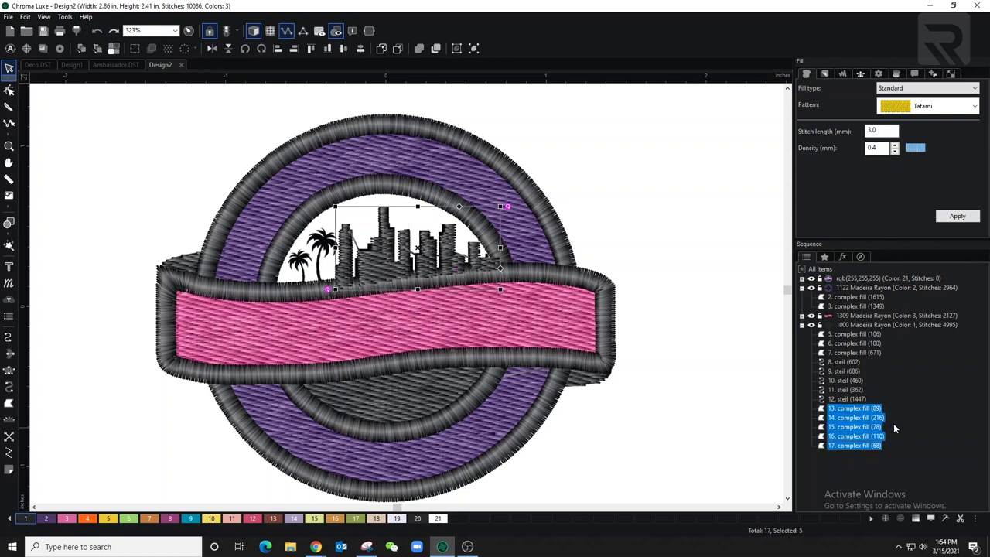
{"action": "right_click", "coordinate": [853, 422]}
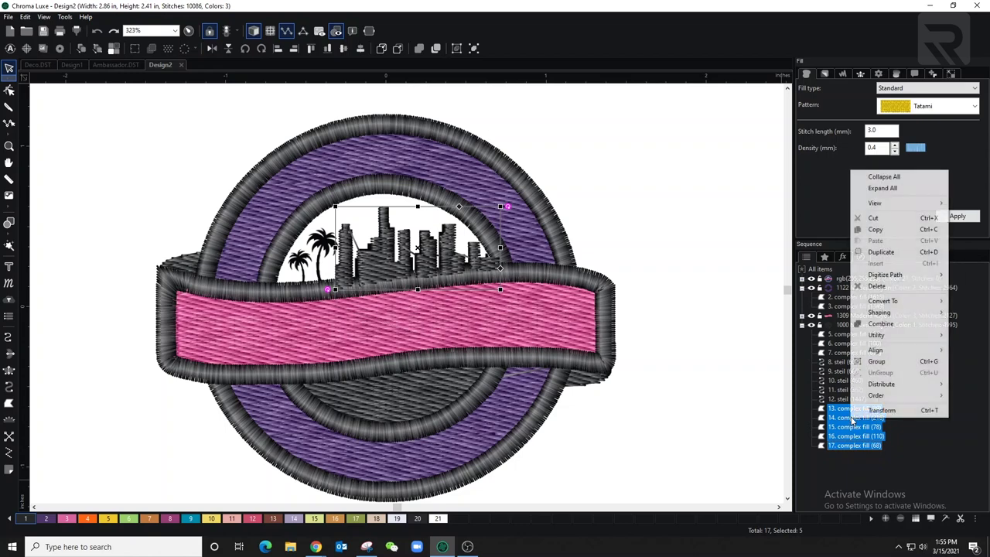
{"action": "mouse_move", "coordinate": [882, 301]}
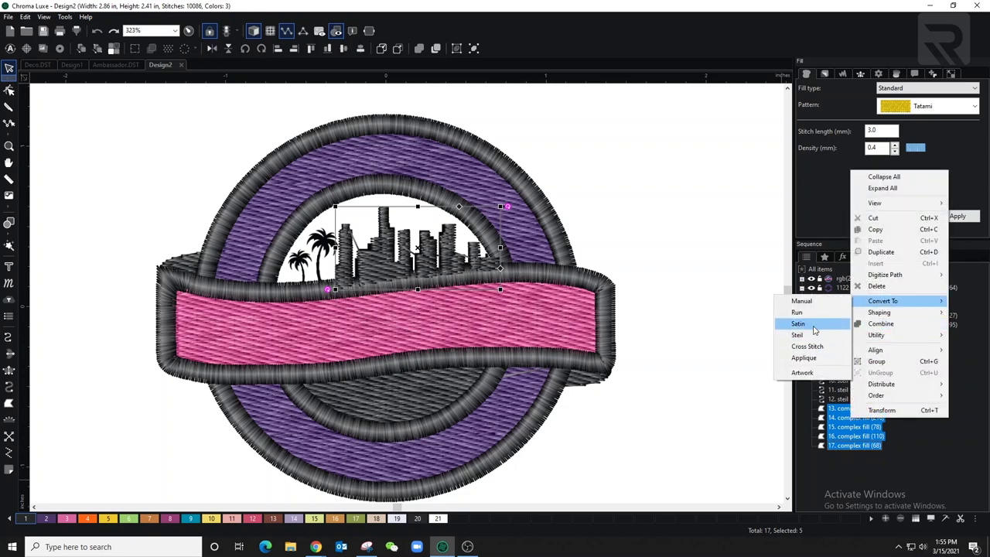
{"action": "left_click", "coordinate": [814, 332]}
Delete all angle lines from the first building's satin and add a new angle line across the tower
{"action": "key", "text": "F10"}
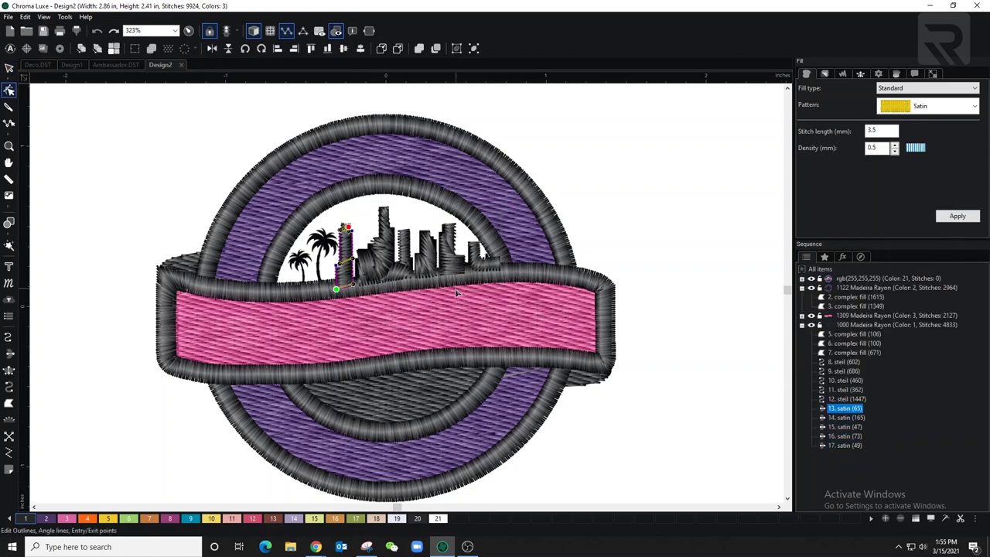
{"action": "right_click", "coordinate": [353, 259]}
{"action": "left_click", "coordinate": [394, 343]}
{"action": "right_click", "coordinate": [346, 231]}
{"action": "left_click", "coordinate": [401, 314]}
{"action": "right_click", "coordinate": [344, 255]}
{"action": "left_click", "coordinate": [392, 314]}
{"action": "key", "text": "Escape"}
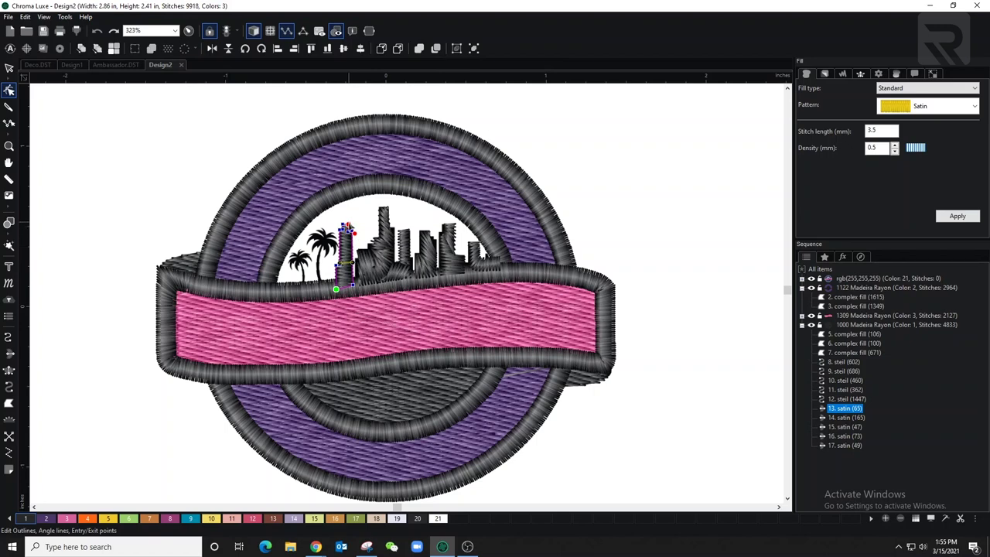
Delete all angle lines from the satin covering the tallest tower and its adjoining buildings
{"action": "left_click", "coordinate": [369, 275]}
{"action": "right_click", "coordinate": [392, 262]}
{"action": "left_click", "coordinate": [424, 356]}
{"action": "right_click", "coordinate": [397, 249]}
{"action": "left_click", "coordinate": [437, 333]}
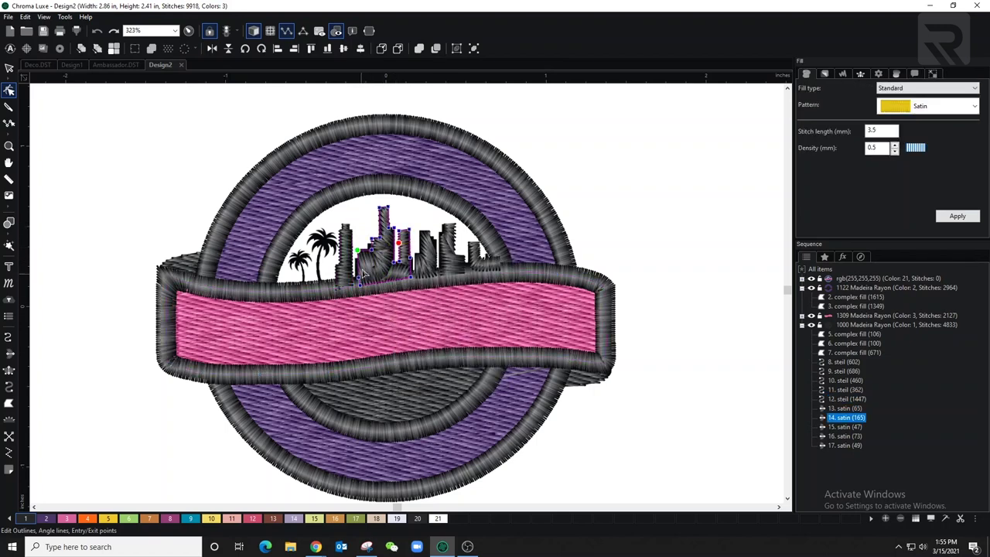
Add vertical split lines on both sides of the tallest tower's satin and an angle line across the tower
{"action": "right_click", "coordinate": [370, 250]}
{"action": "left_click", "coordinate": [410, 358]}
{"action": "right_click", "coordinate": [406, 243]}
{"action": "right_click", "coordinate": [382, 238]}
{"action": "left_click", "coordinate": [426, 348]}
{"action": "left_click", "coordinate": [370, 291]}
{"action": "right_click", "coordinate": [405, 249]}
{"action": "left_click", "coordinate": [418, 315]}
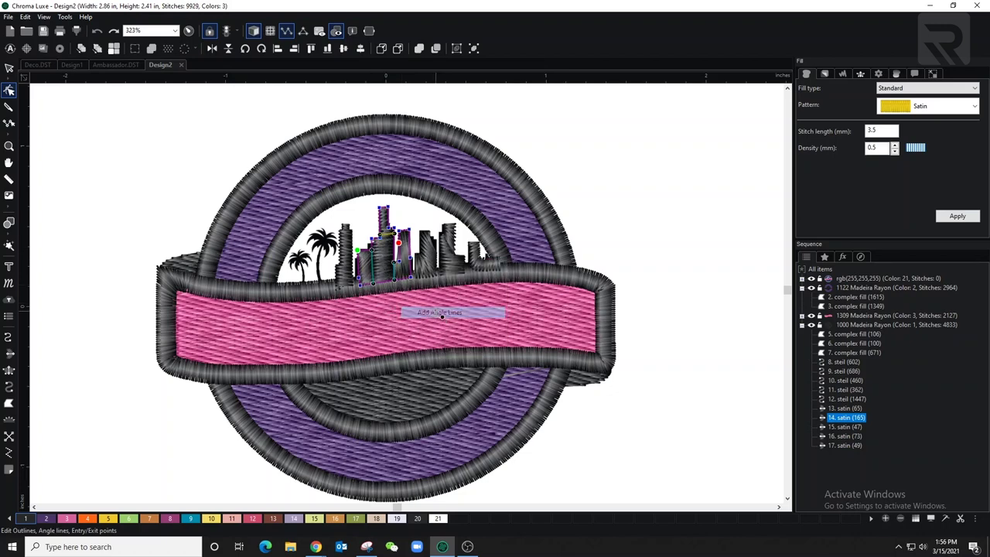
Replace the angle lines in the third building's satin so its stitches run horizontally
{"action": "left_click", "coordinate": [430, 263]}
{"action": "right_click", "coordinate": [443, 273]}
{"action": "left_click", "coordinate": [482, 350]}
{"action": "right_click", "coordinate": [415, 249]}
{"action": "left_click", "coordinate": [481, 360]}
Replace the fourth building's angle lines with one across the tower, and move the last building's stitch end point to its roof
{"action": "left_click", "coordinate": [450, 238]}
{"action": "right_click", "coordinate": [450, 239]}
{"action": "left_click", "coordinate": [499, 320]}
{"action": "right_click", "coordinate": [452, 242]}
{"action": "left_click", "coordinate": [489, 305]}
{"action": "left_click", "coordinate": [478, 261]}
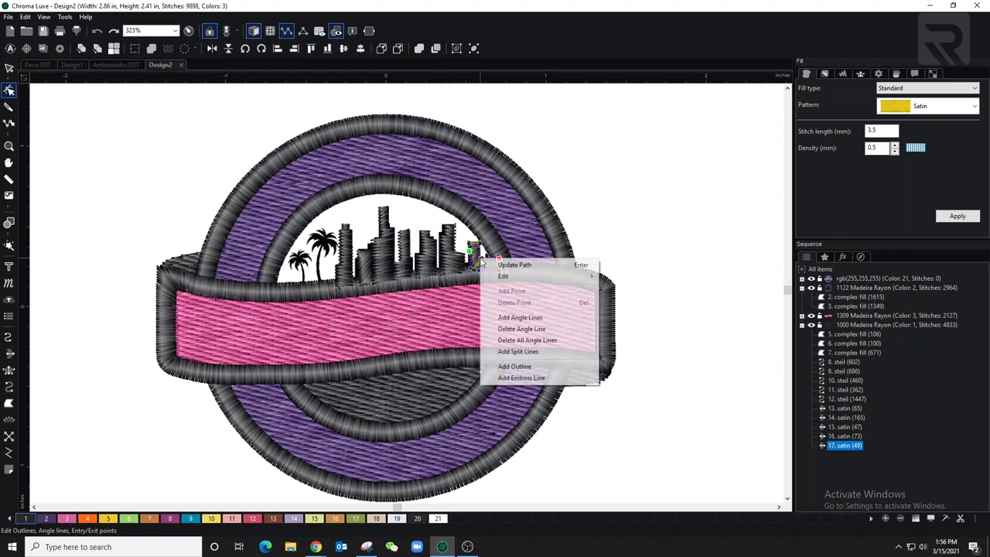
{"action": "left_click_drag", "start_coordinate": [499, 260], "coordinate": [479, 242]}
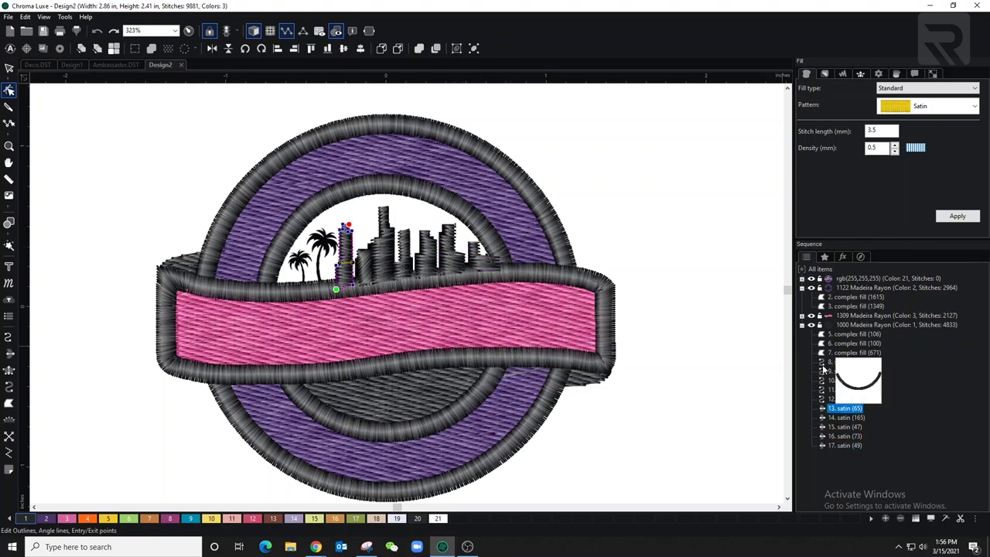
Set the density of the five building satins to 0.3 mm and order them before the steil borders
{"action": "key", "text": "Escape"}
{"action": "key", "text": "shift+Down"}
{"action": "key", "text": "shift+Down"}
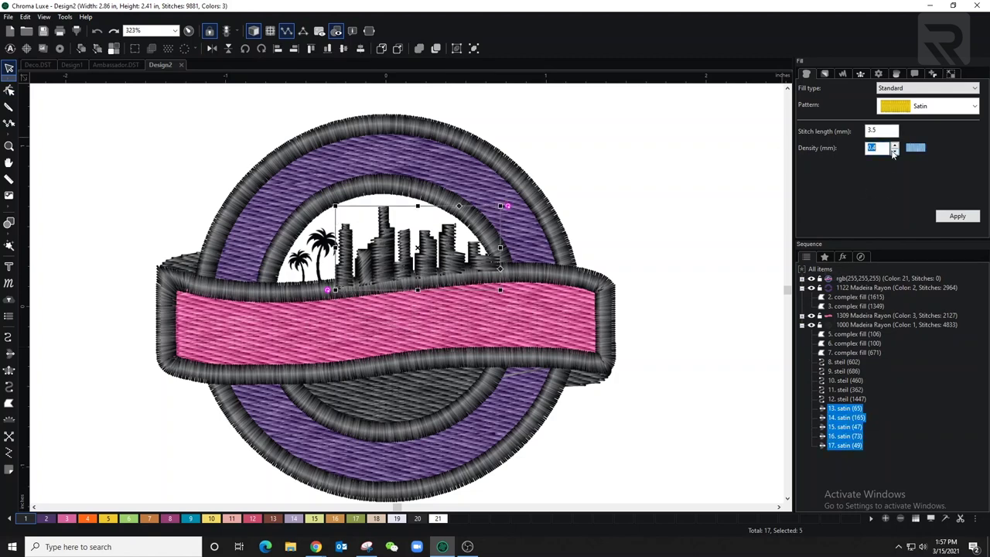
{"action": "left_click", "coordinate": [956, 217]}
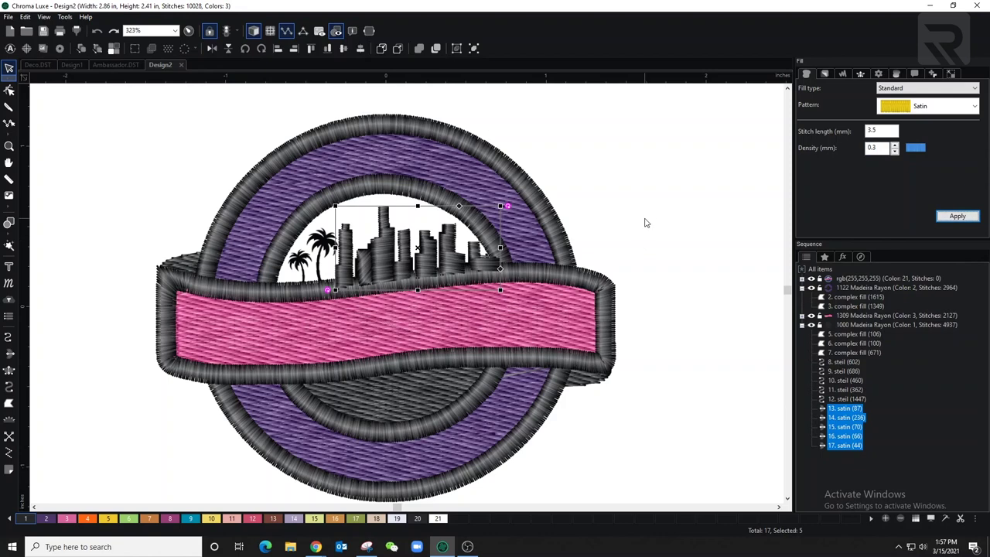
{"action": "key", "text": "ctrl+Home"}
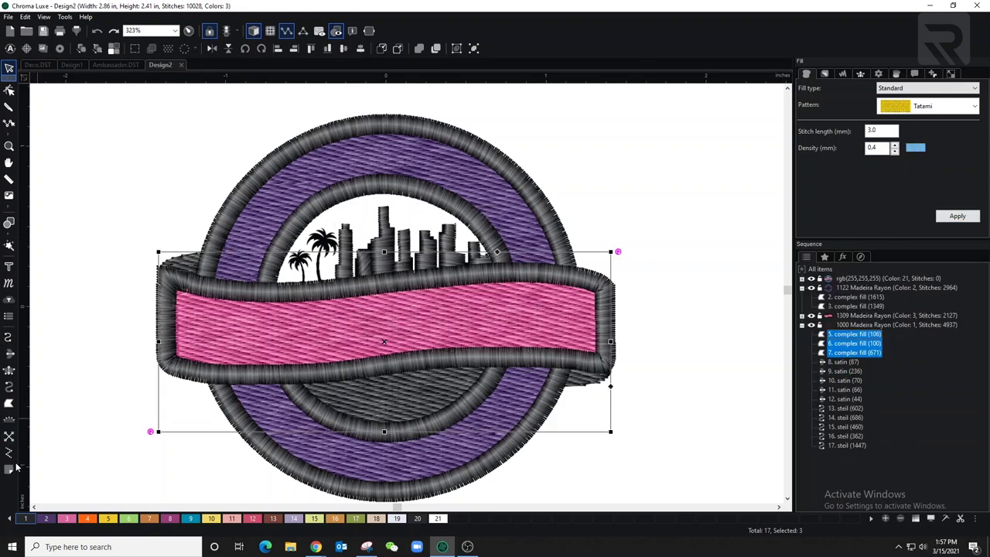
Trace the small palm tree with a run stitch line from the trunk base up and around its fronds
{"action": "left_click", "coordinate": [10, 453]}
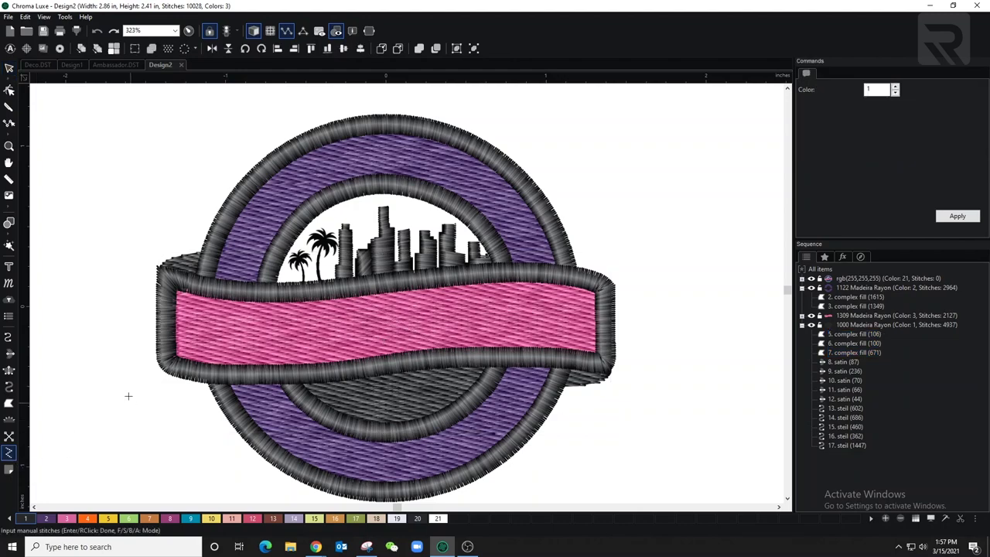
{"action": "scroll", "coordinate": [297, 278], "scroll_direction": "up", "scroll_amount": 4}
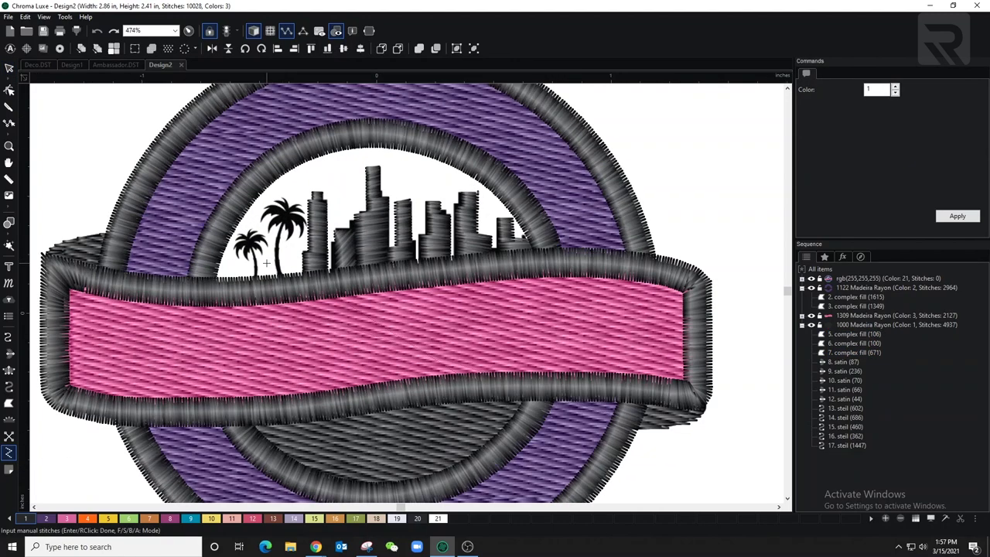
{"action": "left_click", "coordinate": [7, 340]}
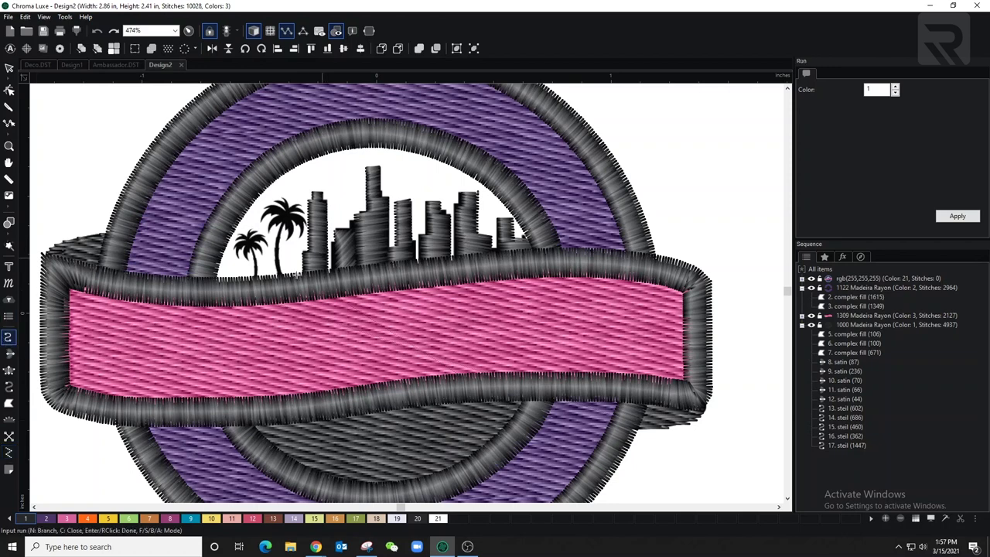
{"action": "left_click", "coordinate": [253, 283]}
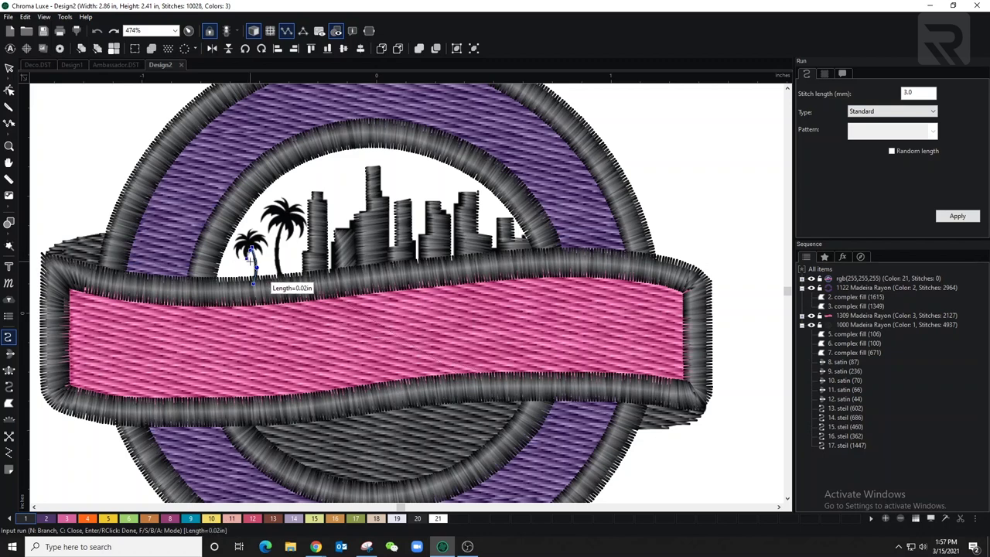
{"action": "left_click", "coordinate": [246, 246]}
{"action": "left_click", "coordinate": [241, 249]}
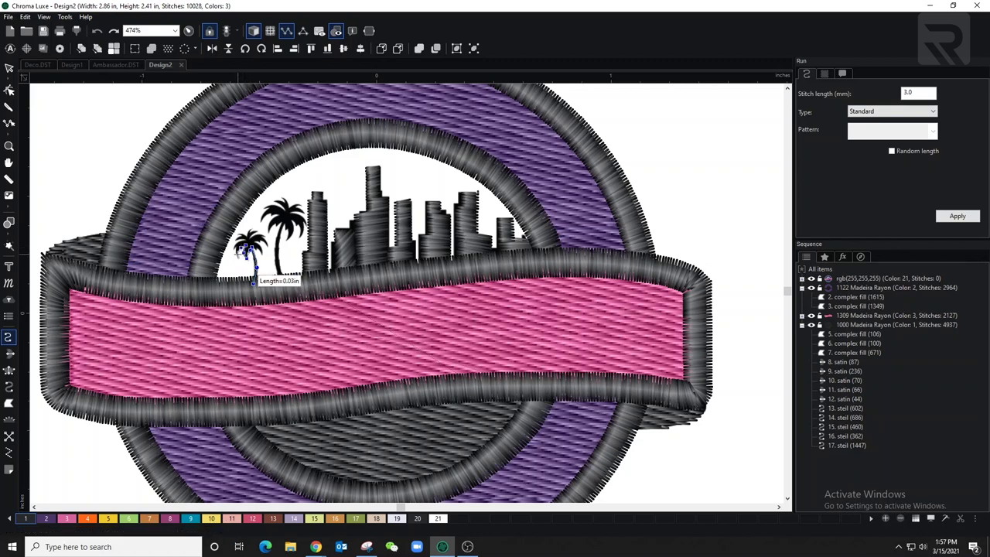
{"action": "left_click", "coordinate": [239, 255]}
{"action": "left_click", "coordinate": [241, 250]}
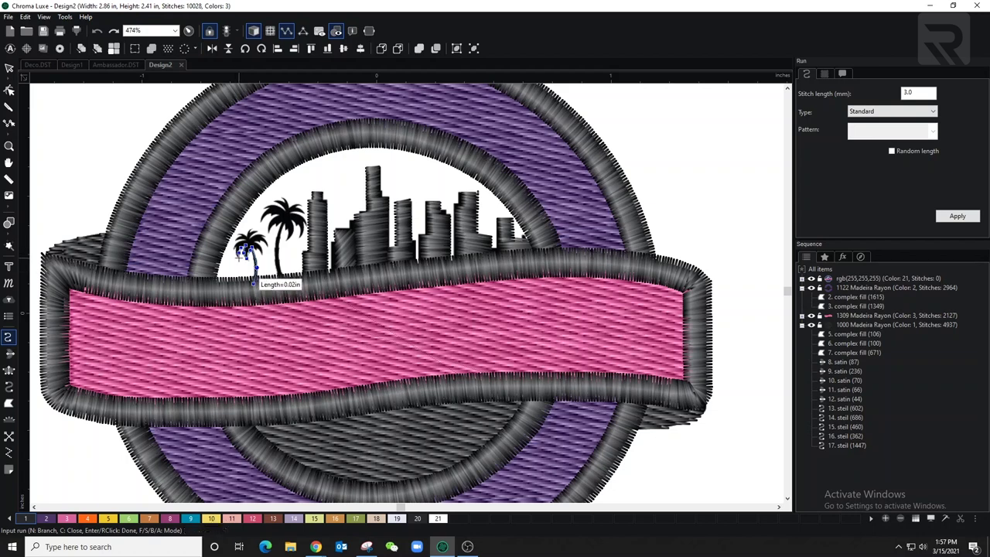
{"action": "left_click", "coordinate": [234, 249]}
{"action": "left_click", "coordinate": [240, 234]}
{"action": "left_click", "coordinate": [247, 237]}
{"action": "left_click", "coordinate": [252, 232]}
{"action": "left_click", "coordinate": [258, 229]}
{"action": "left_click", "coordinate": [261, 235]}
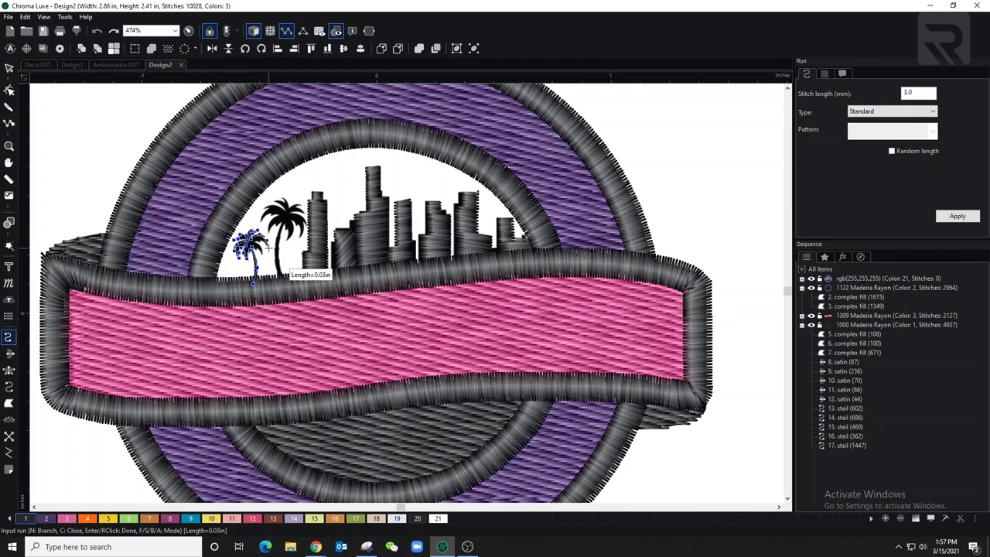
{"action": "key", "text": "Return"}
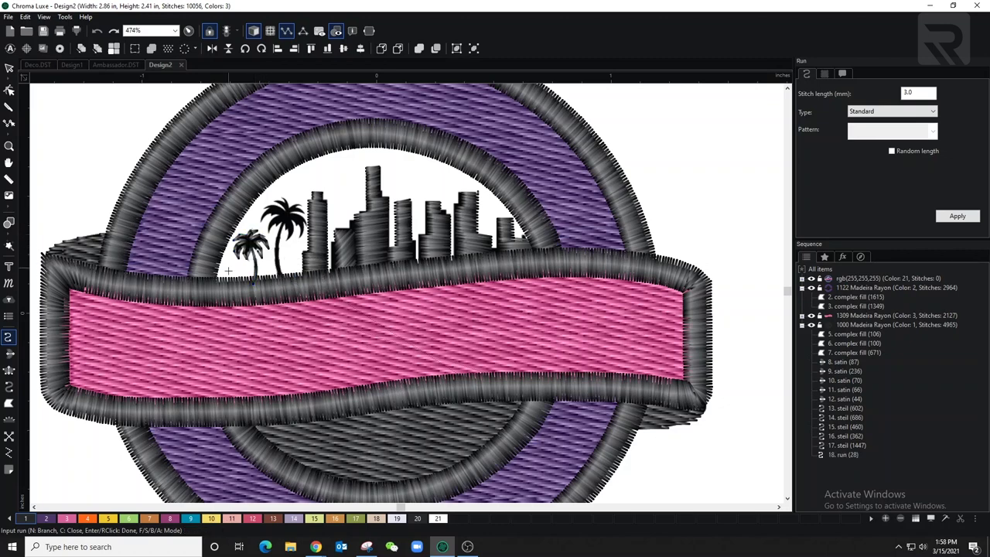
Trace the taller palm tree beside the buildings with a run stitch line covering its trunk and fronds
{"action": "scroll", "coordinate": [228, 268], "scroll_direction": "up", "scroll_amount": 2}
{"action": "left_click", "coordinate": [216, 230]}
{"action": "left_click", "coordinate": [226, 186]}
{"action": "left_click", "coordinate": [216, 190]}
{"action": "left_click", "coordinate": [205, 199]}
{"action": "left_click", "coordinate": [204, 205]}
{"action": "left_click", "coordinate": [211, 183]}
{"action": "left_click", "coordinate": [202, 195]}
{"action": "left_click", "coordinate": [221, 178]}
{"action": "left_click", "coordinate": [211, 177]}
{"action": "left_click", "coordinate": [199, 180]}
{"action": "left_click", "coordinate": [193, 187]}
{"action": "left_click", "coordinate": [199, 170]}
{"action": "left_click", "coordinate": [207, 164]}
{"action": "left_click", "coordinate": [229, 171]}
{"action": "left_click", "coordinate": [218, 161]}
{"action": "left_click", "coordinate": [225, 161]}
{"action": "left_click", "coordinate": [225, 157]}
{"action": "left_click", "coordinate": [233, 169]}
{"action": "left_click", "coordinate": [246, 164]}
{"action": "left_click", "coordinate": [258, 174]}
{"action": "left_click", "coordinate": [234, 172]}
{"action": "left_click", "coordinate": [236, 177]}
{"action": "left_click", "coordinate": [250, 179]}
{"action": "left_click", "coordinate": [255, 187]}
{"action": "left_click", "coordinate": [253, 210]}
{"action": "left_click", "coordinate": [251, 196]}
{"action": "left_click", "coordinate": [237, 185]}
{"action": "left_click", "coordinate": [240, 202]}
{"action": "left_click", "coordinate": [231, 215]}
{"action": "left_click", "coordinate": [234, 194]}
{"action": "right_click", "coordinate": [234, 193]}
Set the stitch length of both palm tree runs to 1.5 mm
{"action": "left_click", "coordinate": [853, 455]}
{"action": "key", "text": "shift+Down"}
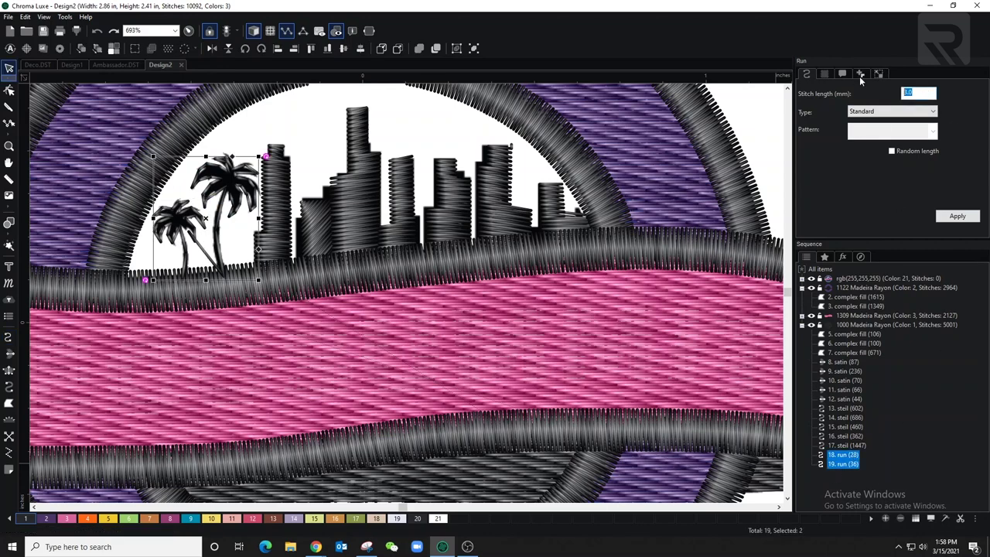
{"action": "key", "text": "Return"}
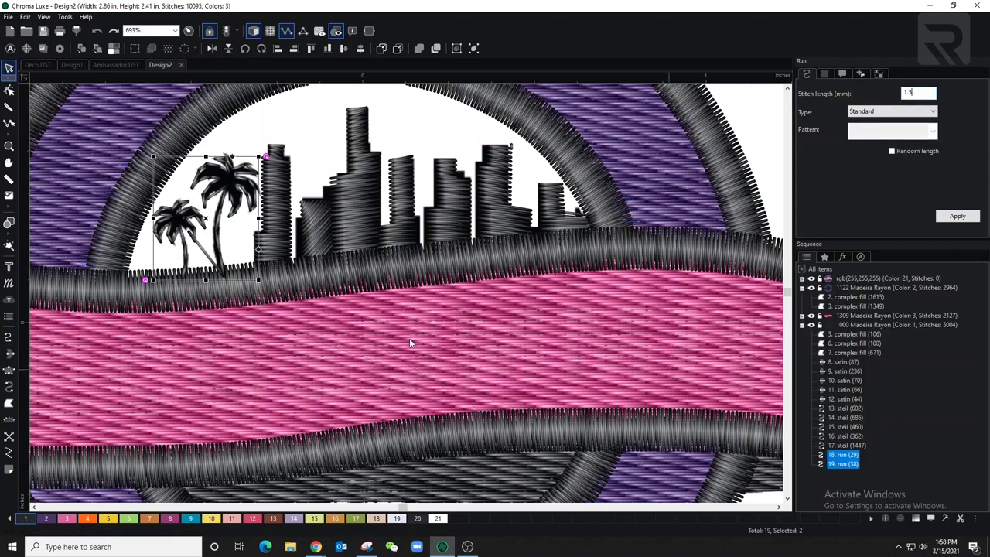
Move the small palm run's stitch end point to the base of its trunk
{"action": "left_click", "coordinate": [839, 463]}
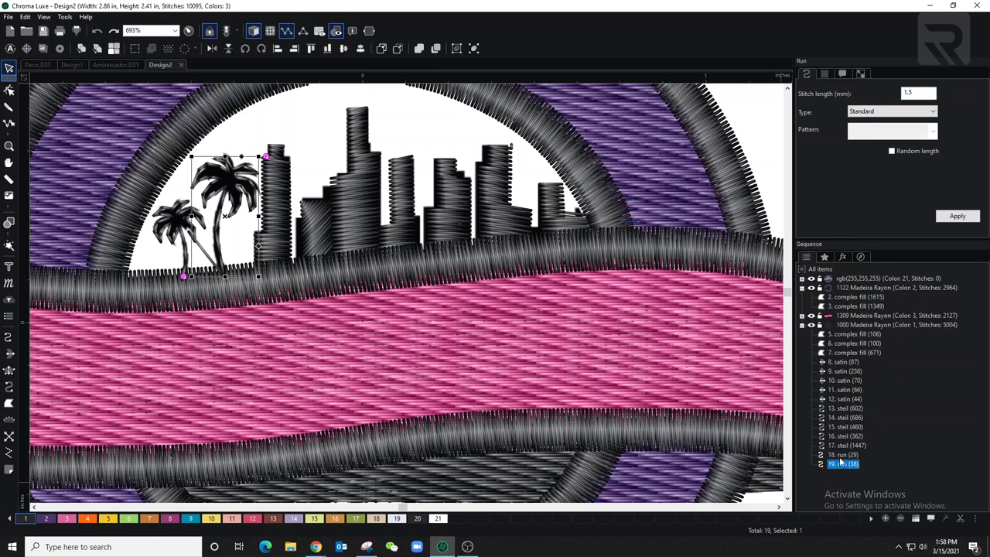
{"action": "left_click", "coordinate": [851, 455]}
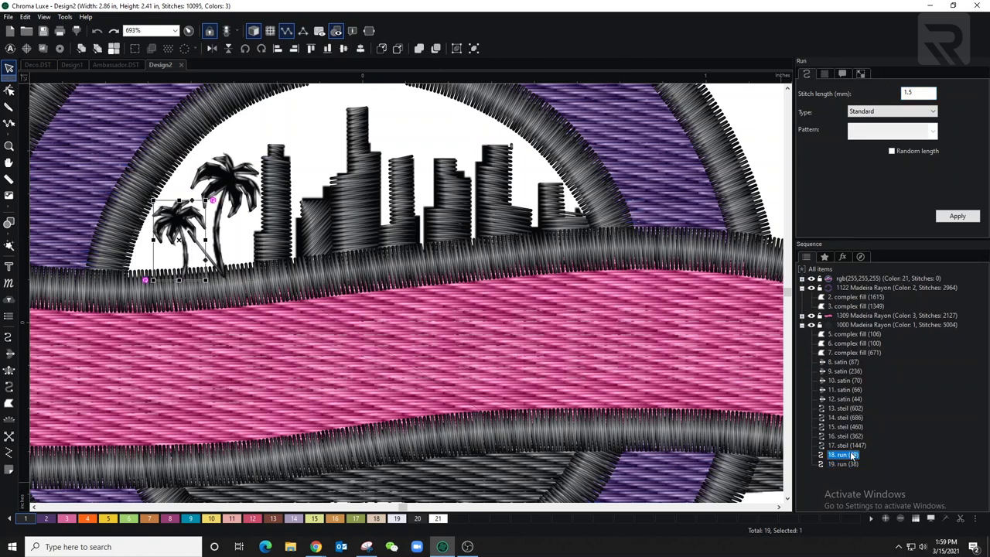
{"action": "left_click", "coordinate": [9, 90]}
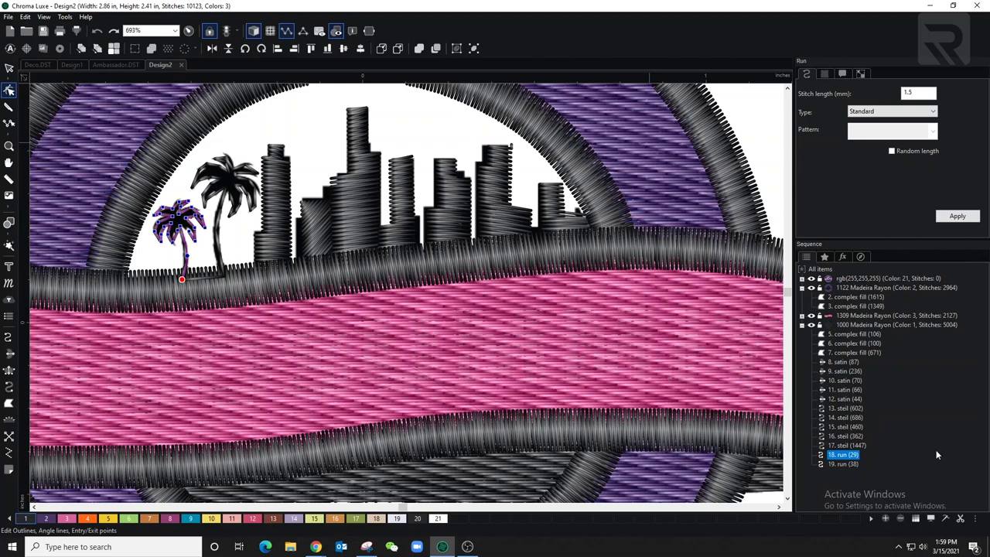
Reorder the black objects so the three complex fills sew first, followed by both palm runs ahead of the building satins
{"action": "left_click", "coordinate": [843, 462], "text": "ctrl"}
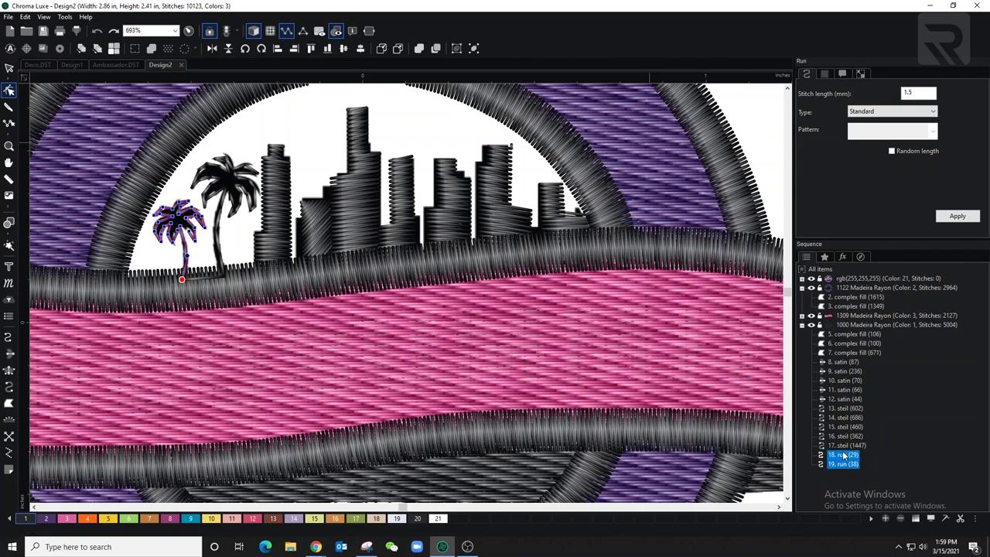
{"action": "left_click_drag", "start_coordinate": [843, 457], "coordinate": [831, 331]}
{"action": "left_click", "coordinate": [830, 354]}
{"action": "key", "text": "shift+Down"}
{"action": "key", "text": "shift+Down"}
{"action": "left_click_drag", "start_coordinate": [840, 357], "coordinate": [833, 331]}
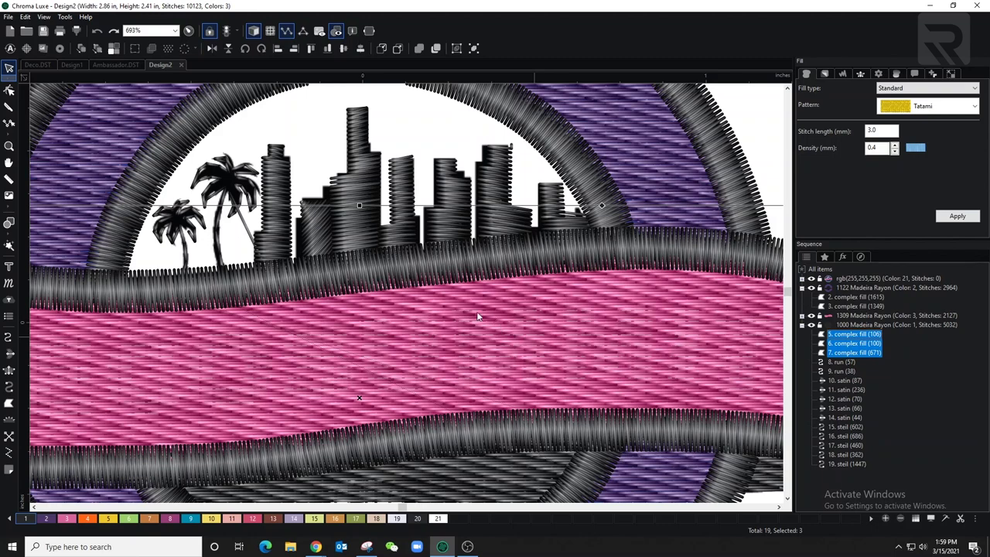
Insert trims on the taller palm's run and the first building's satin
{"action": "scroll", "coordinate": [489, 312], "scroll_direction": "down", "scroll_amount": 3}
{"action": "scroll", "coordinate": [304, 341], "scroll_direction": "down", "scroll_amount": 1}
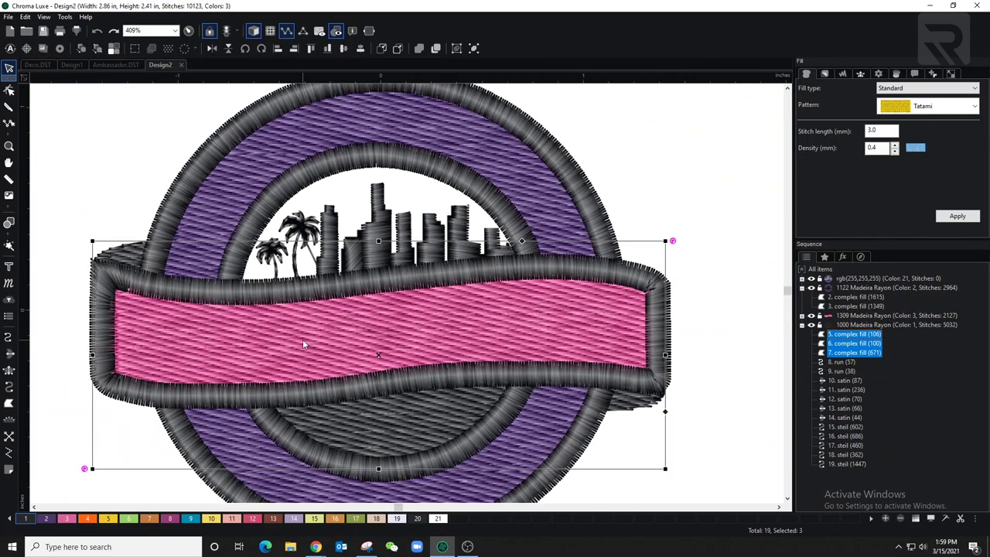
{"action": "scroll", "coordinate": [303, 339], "scroll_direction": "down", "scroll_amount": 1}
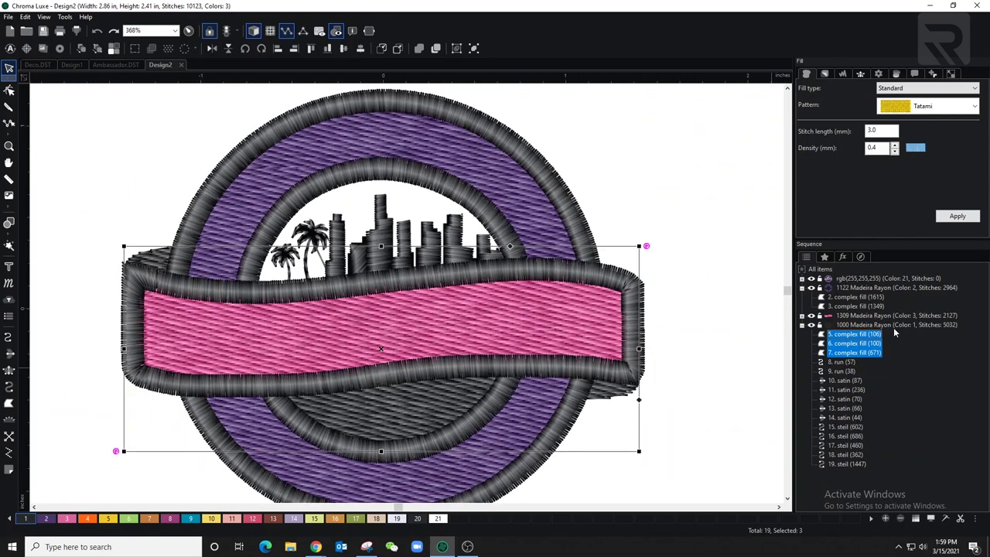
{"action": "left_click", "coordinate": [841, 372]}
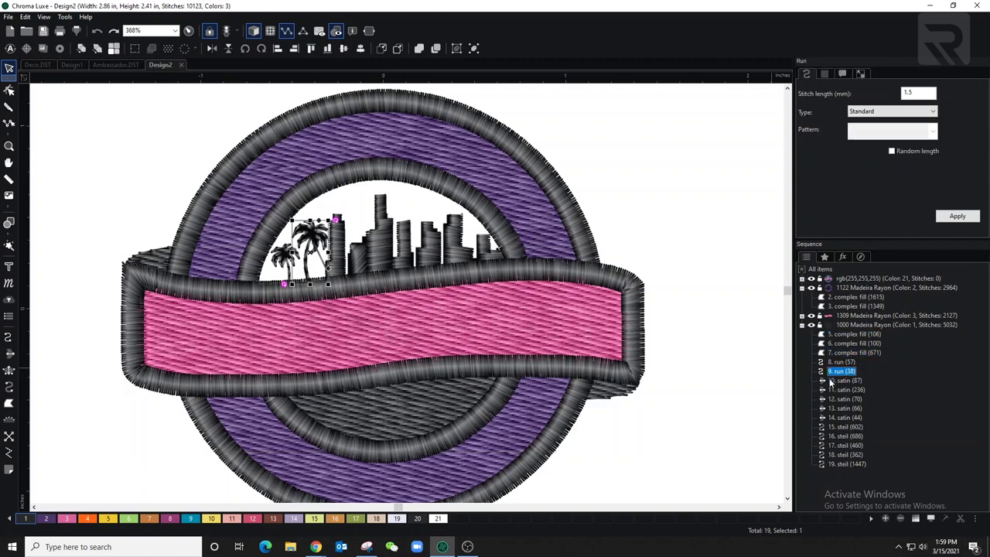
{"action": "left_click", "coordinate": [842, 380]}
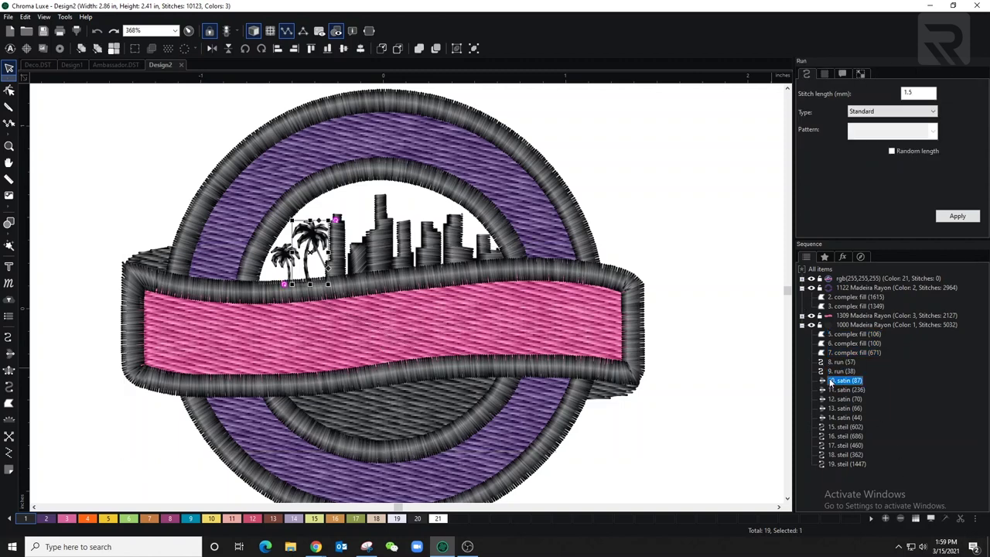
{"action": "left_click", "coordinate": [962, 519]}
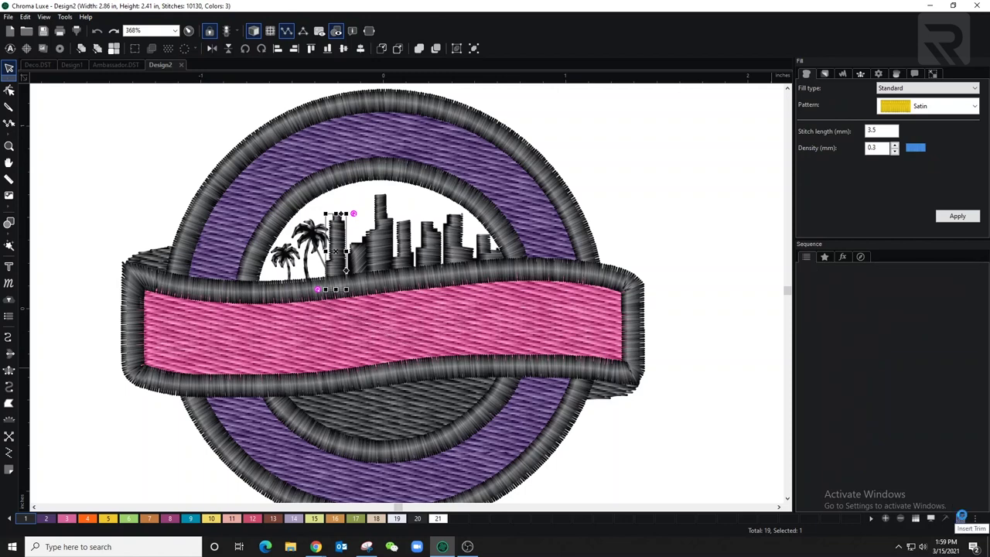
{"action": "left_click", "coordinate": [353, 30]}
{"action": "scroll", "coordinate": [267, 318], "scroll_direction": "down", "scroll_amount": 5}
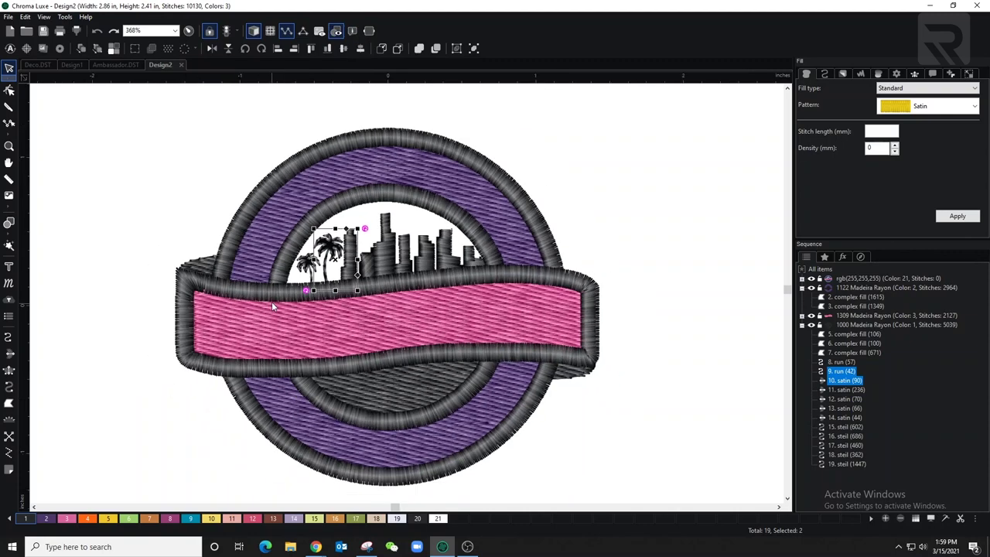
Move the badge bitmap to the end of the sequence so it covers the stitches, and add a text object reading DECOSUMMIT
{"action": "left_click", "coordinate": [843, 325]}
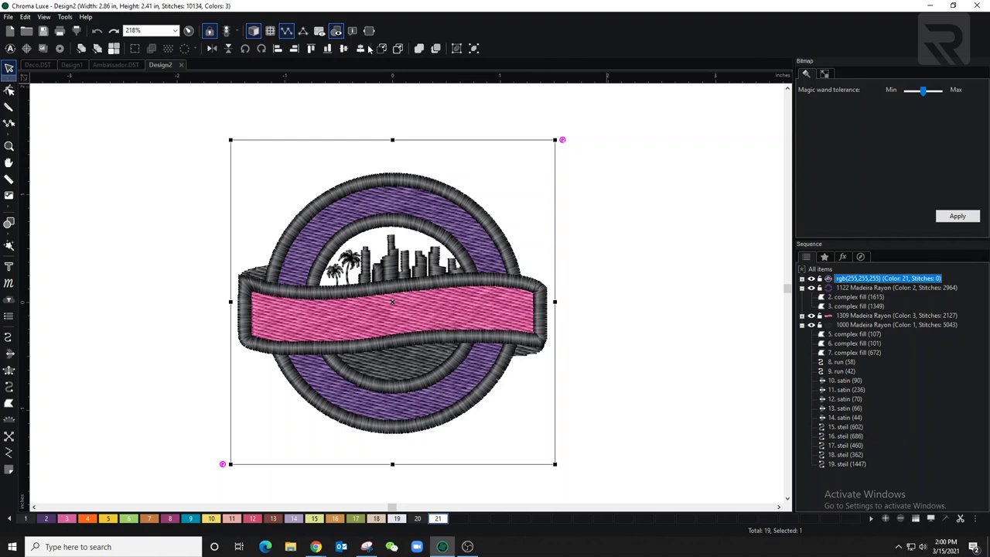
{"action": "left_click", "coordinate": [382, 48]}
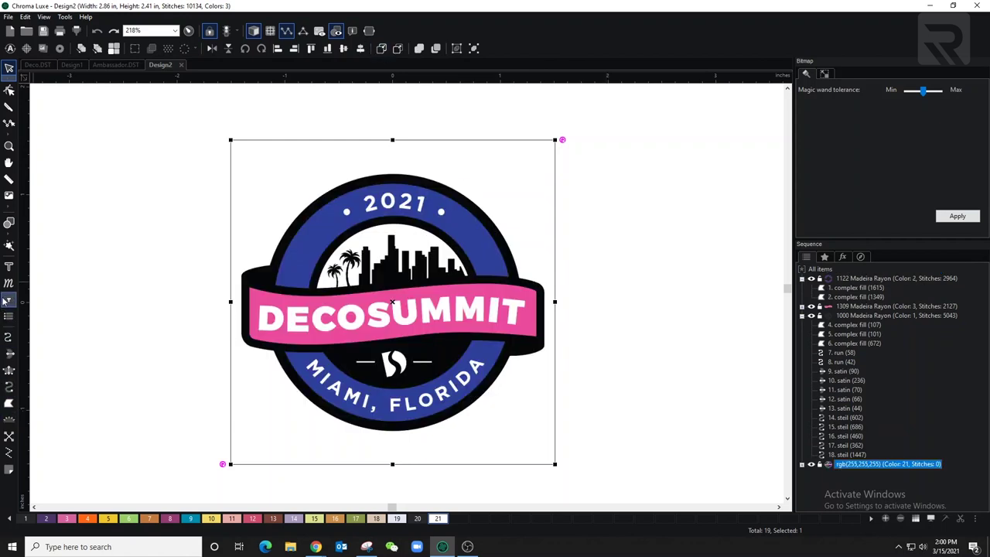
{"action": "left_click", "coordinate": [8, 266]}
{"action": "left_click", "coordinate": [124, 298]}
{"action": "left_click", "coordinate": [818, 90]}
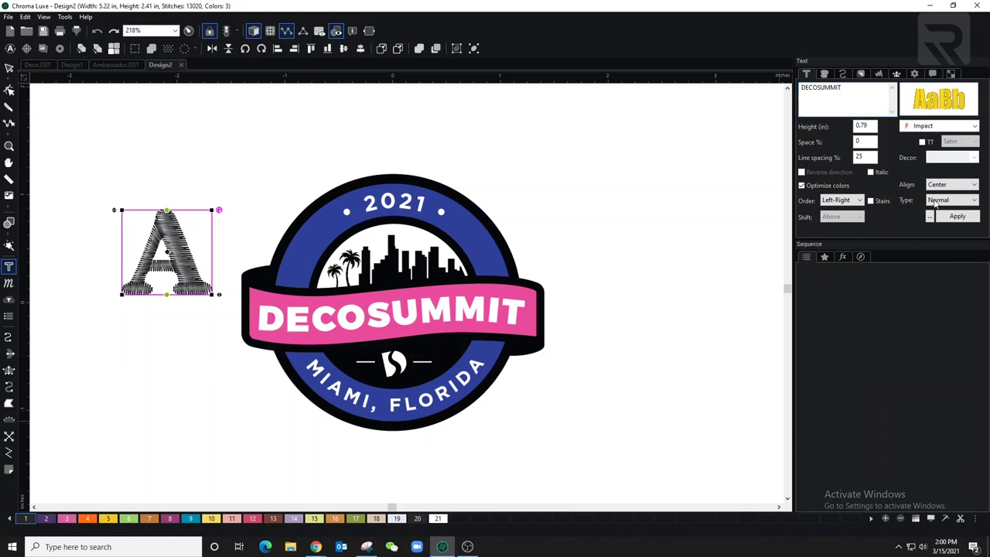
{"action": "left_click", "coordinate": [957, 217]}
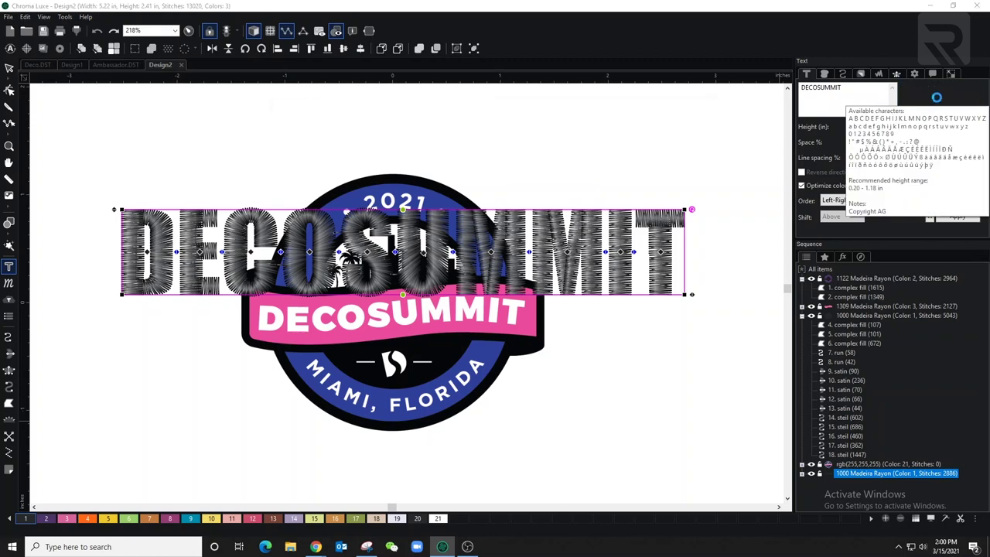
Change the font of the DECOSUMMIT lettering to Swiss
{"action": "left_click", "coordinate": [905, 98]}
{"action": "scroll", "coordinate": [603, 213], "scroll_direction": "down", "scroll_amount": 2}
{"action": "scroll", "coordinate": [324, 308], "scroll_direction": "down", "scroll_amount": 3}
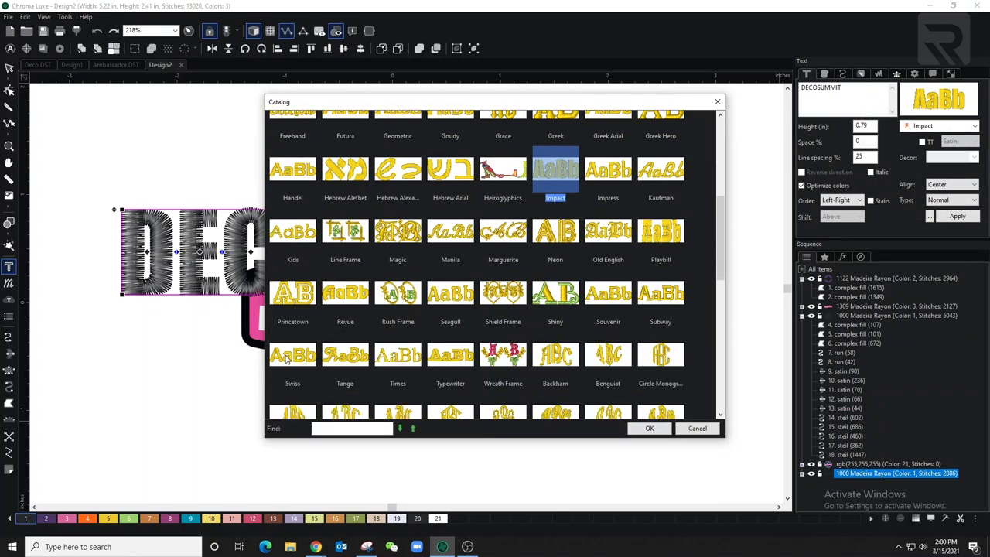
{"action": "left_click", "coordinate": [309, 362]}
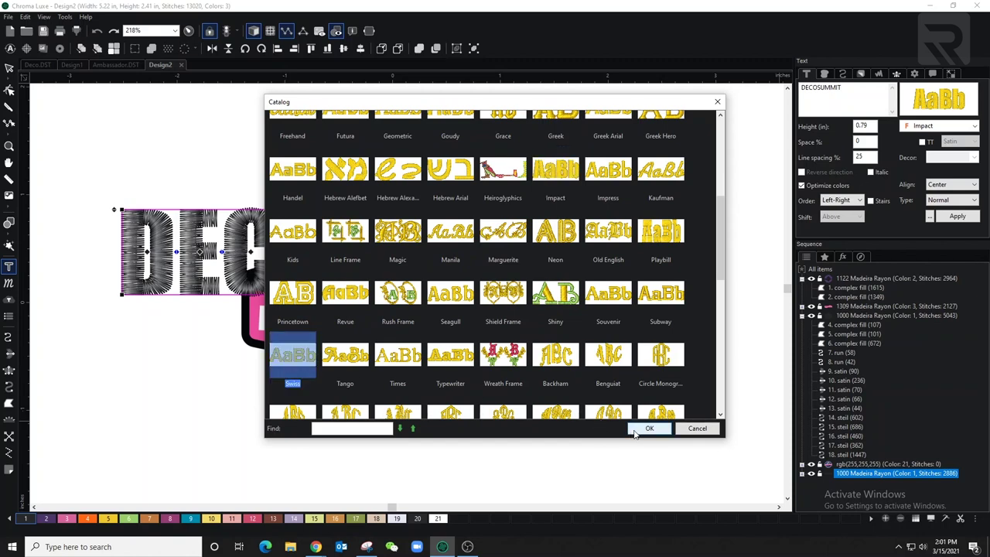
{"action": "left_click", "coordinate": [649, 428]}
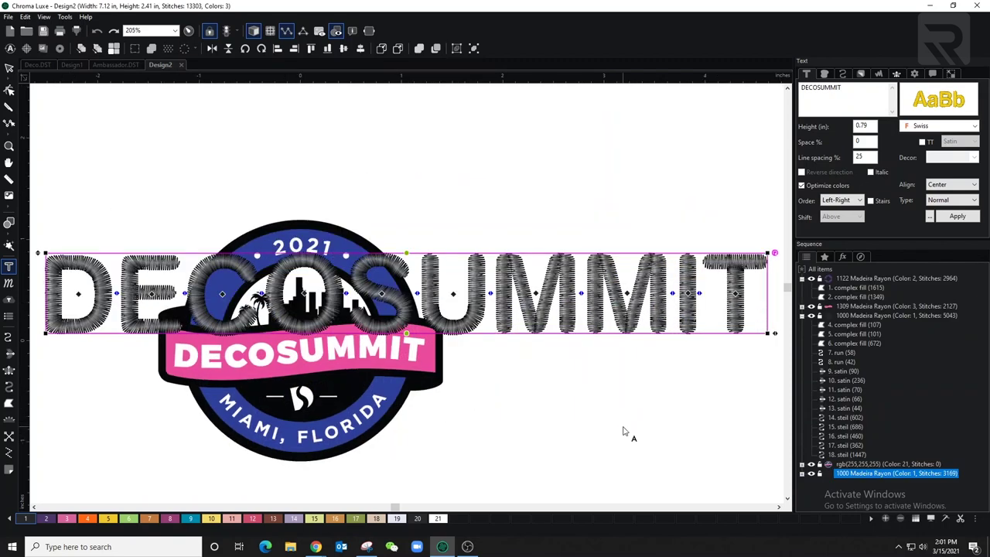
Assign thread color 21 to the DECOSUMMIT lettering
{"action": "double_click", "coordinate": [439, 519]}
{"action": "left_click", "coordinate": [557, 367]}
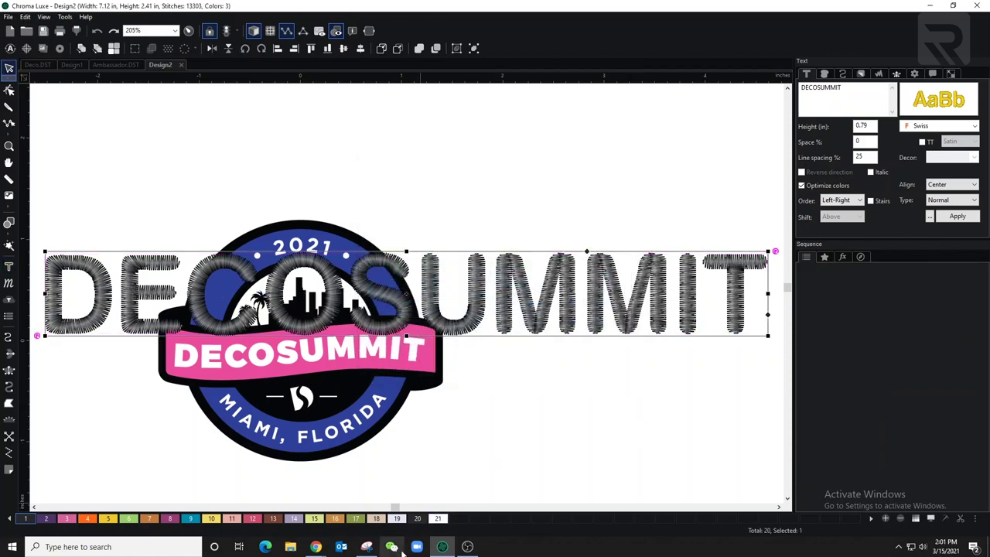
{"action": "left_click", "coordinate": [438, 519]}
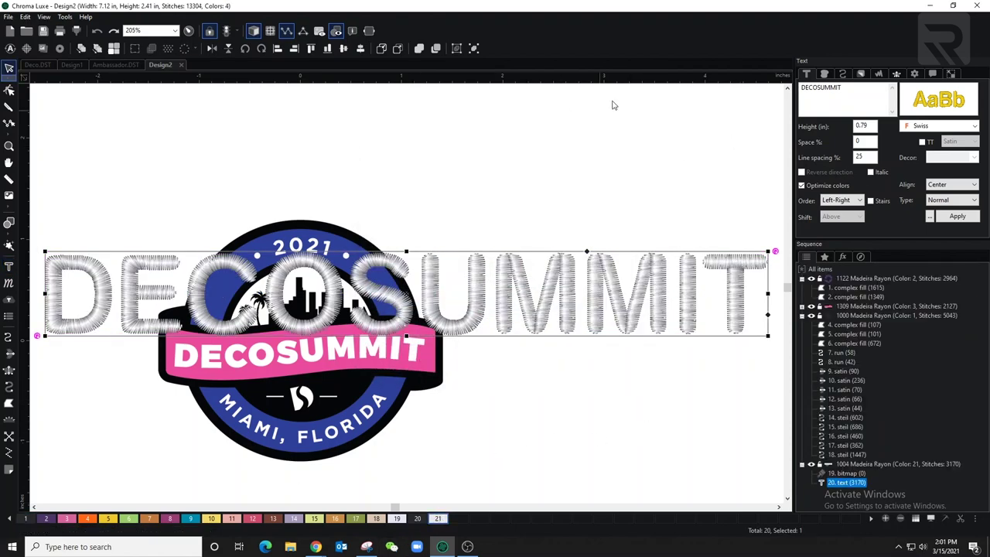
Scale the DECOSUMMIT lettering down, place it over the banner text and set its letter spacing to 15%
{"action": "left_click_drag", "start_coordinate": [768, 252], "coordinate": [252, 376]}
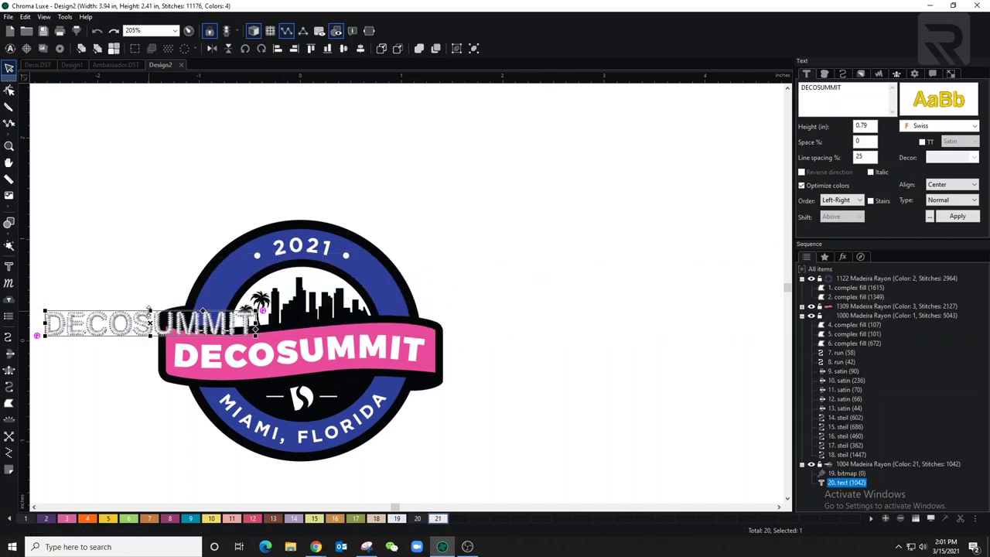
{"action": "left_click_drag", "start_coordinate": [150, 325], "coordinate": [283, 356]}
{"action": "left_click", "coordinate": [867, 142]}
{"action": "type", "text": "10"}
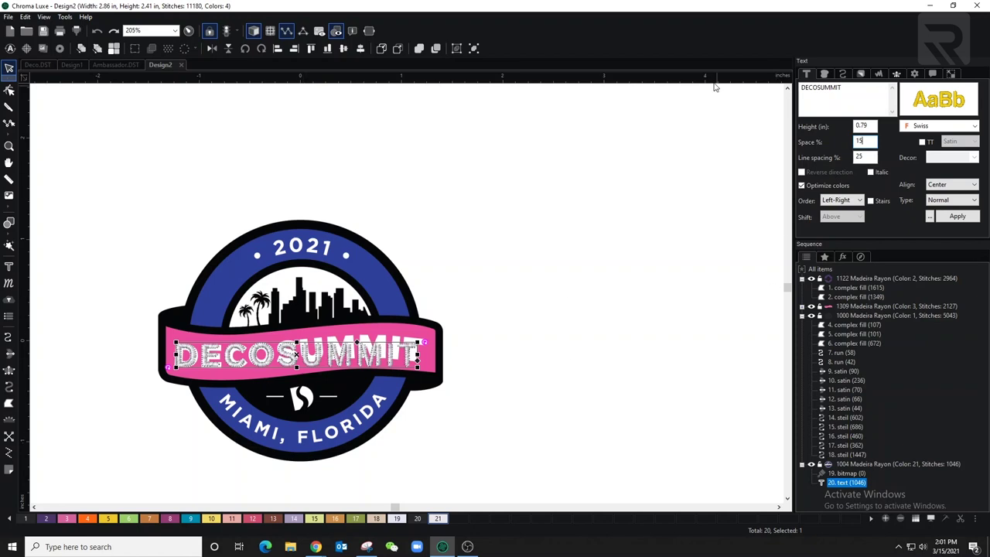
Lower the density value of the DECOSUMMIT lettering by two increments so it sews fuller
{"action": "left_click", "coordinate": [826, 74]}
{"action": "left_click", "coordinate": [895, 151]}
{"action": "left_click", "coordinate": [895, 151]}
{"action": "left_click", "coordinate": [958, 216]}
Turn off the Parallel underlay for the DECOSUMMIT lettering
{"action": "left_click", "coordinate": [843, 74]}
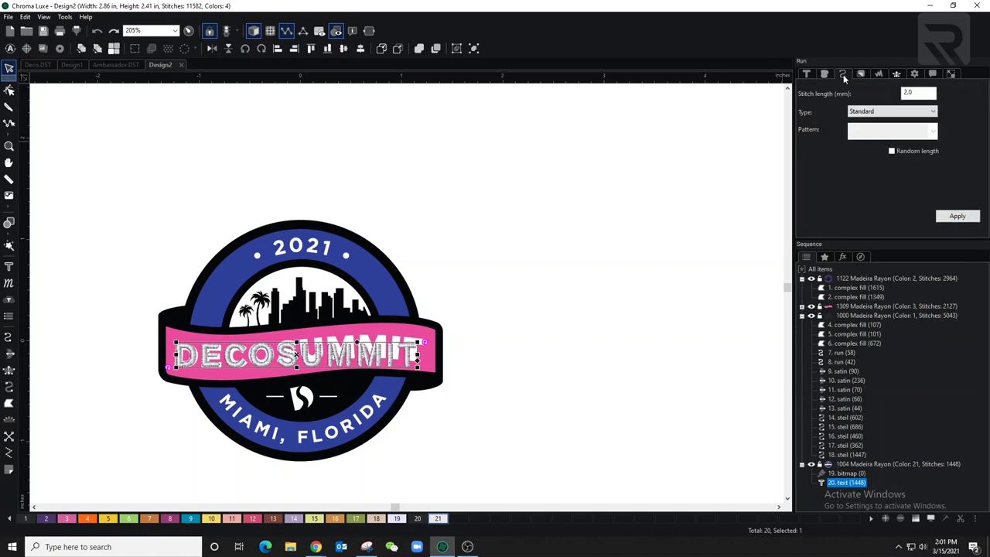
{"action": "left_click", "coordinate": [861, 74]}
{"action": "left_click", "coordinate": [818, 99]}
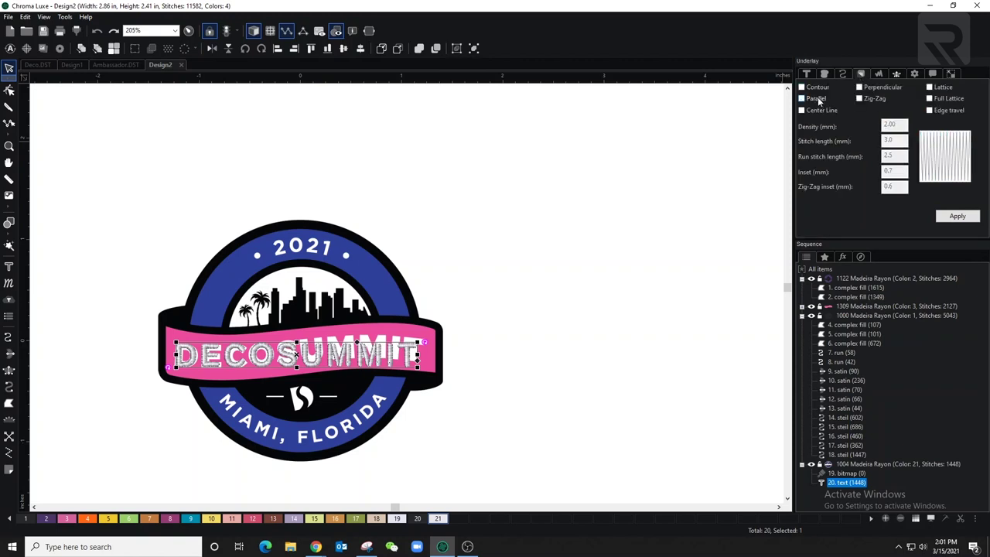
{"action": "left_click", "coordinate": [949, 216]}
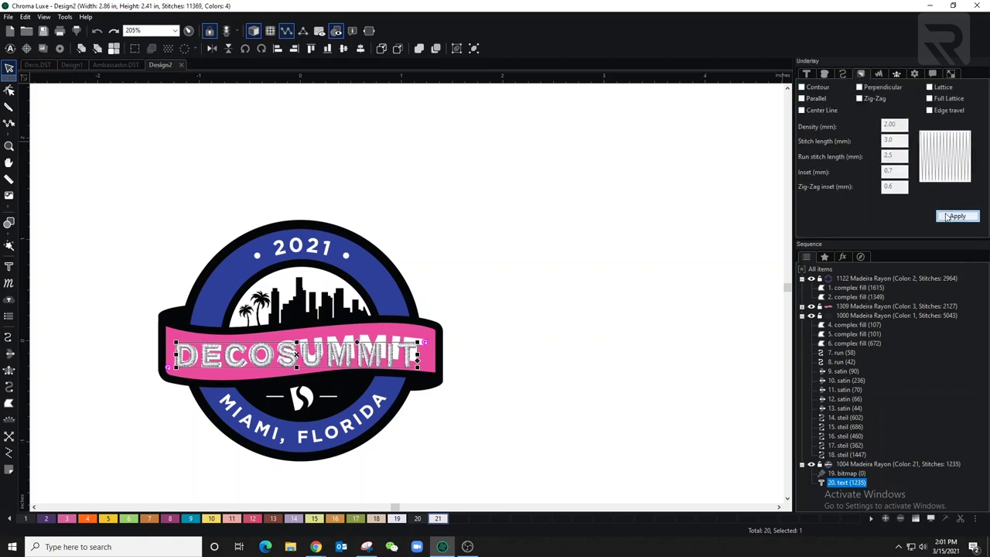
Apply Percentage pull compensation to the DECOSUMMIT lettering and adjust its percentage value
{"action": "left_click", "coordinate": [879, 73]}
{"action": "left_click", "coordinate": [901, 99]}
{"action": "left_click", "coordinate": [882, 117]}
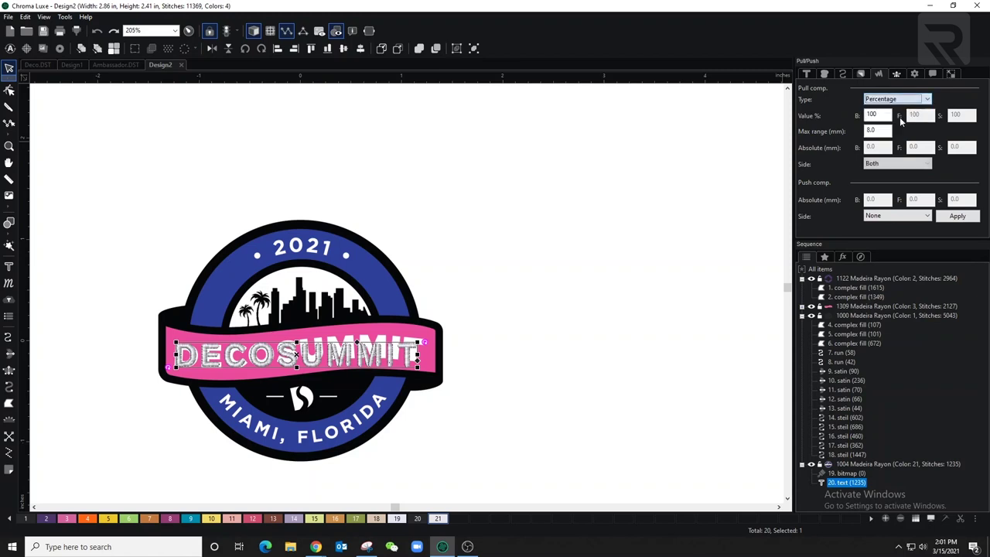
{"action": "left_click", "coordinate": [888, 113]}
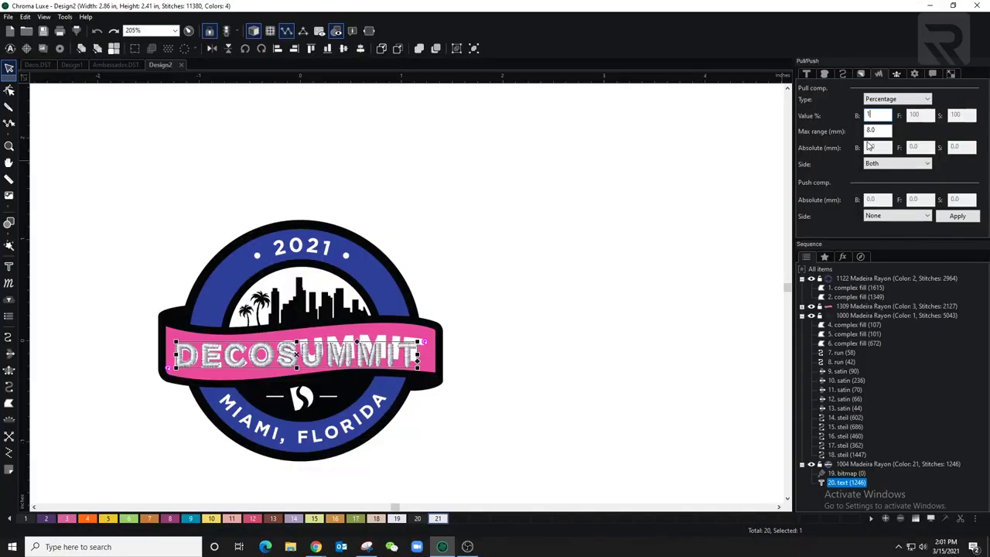
{"action": "type", "text": "0"}
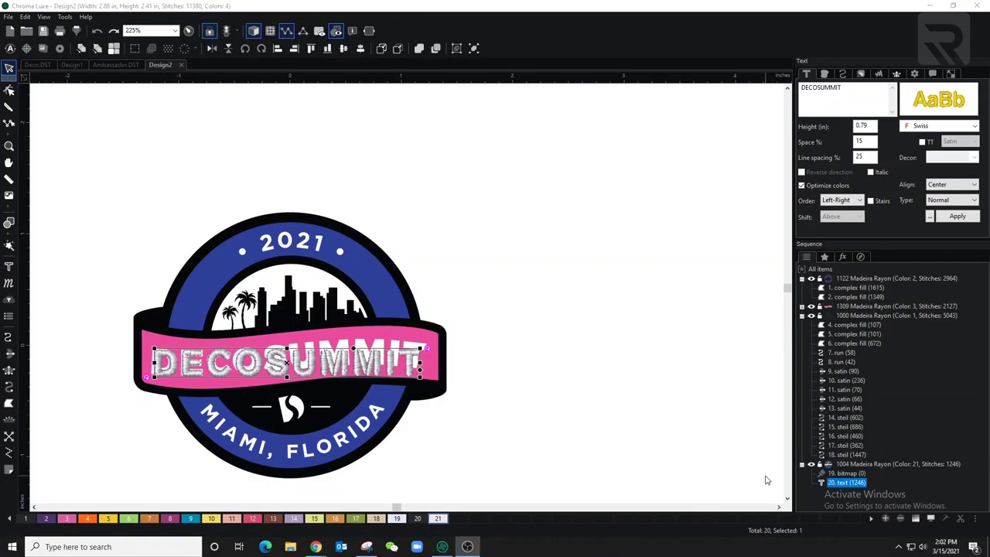
Break up the DECOSUMMIT text into individual letter groups
{"action": "right_click", "coordinate": [841, 484]}
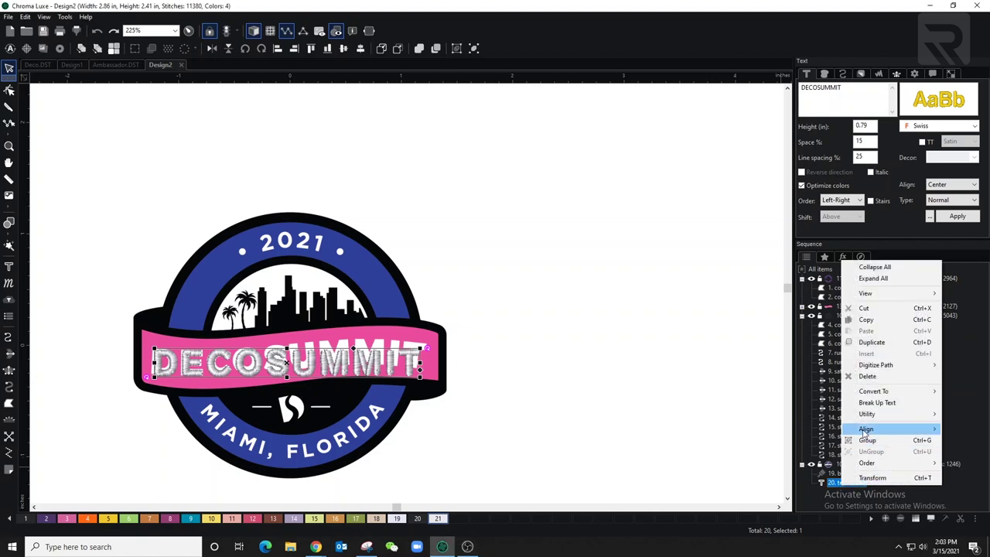
{"action": "left_click", "coordinate": [877, 403]}
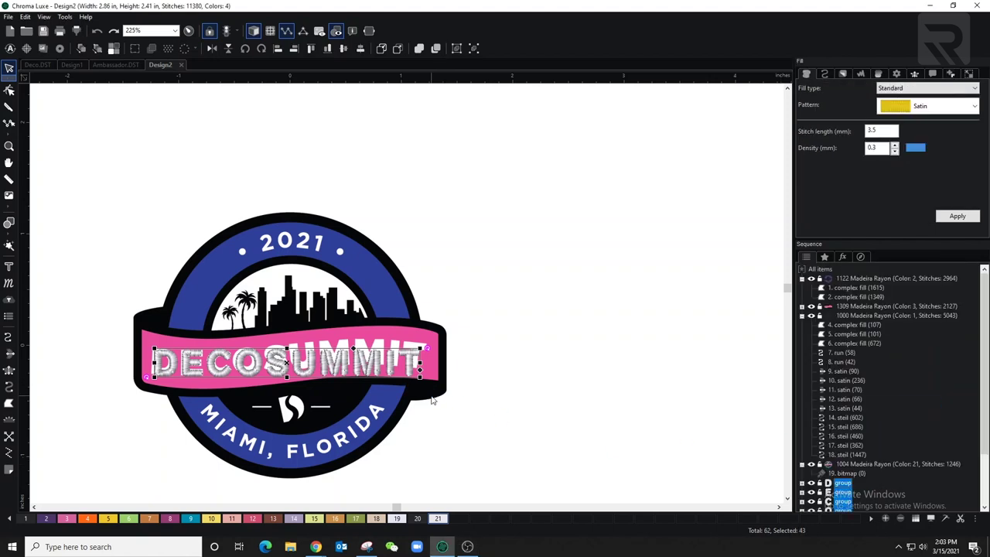
{"action": "scroll", "coordinate": [603, 413], "scroll_direction": "down", "scroll_amount": 3}
{"action": "scroll", "coordinate": [568, 428], "scroll_direction": "up", "scroll_amount": 3}
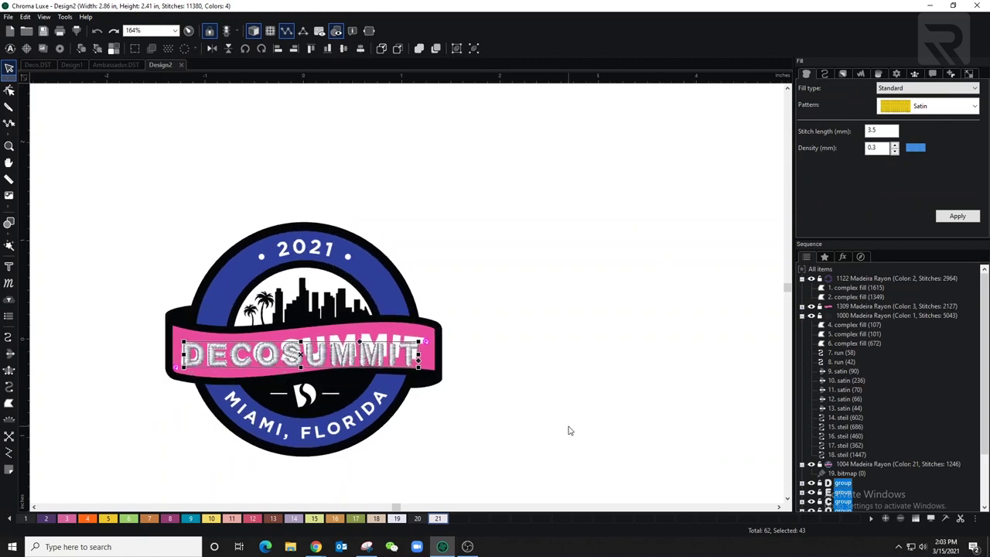
{"action": "scroll", "coordinate": [891, 404], "scroll_direction": "down", "scroll_amount": 3}
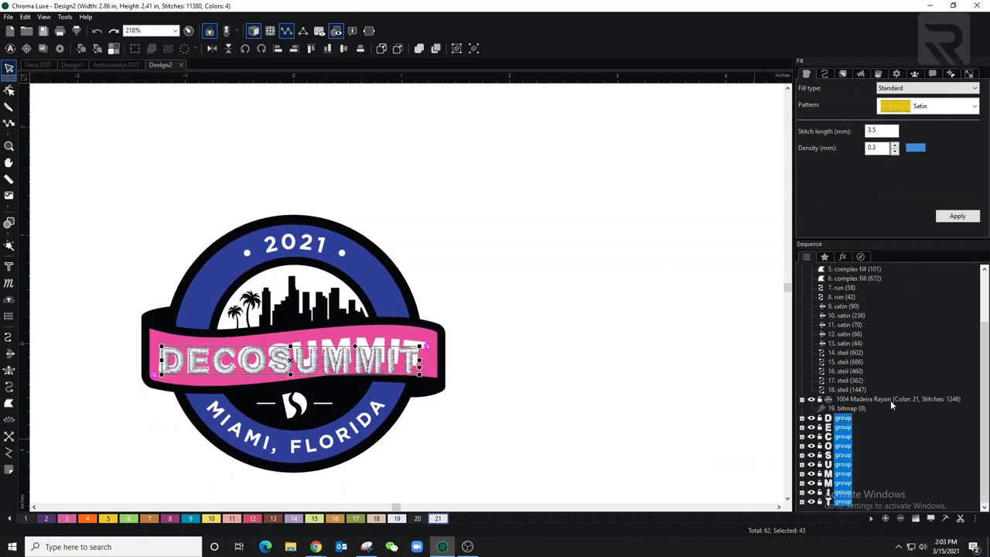
Move and rotate the individual DECOSUMMIT letters, starting from the final T, so they follow the banner's wavy artwork text
{"action": "left_click", "coordinate": [841, 502]}
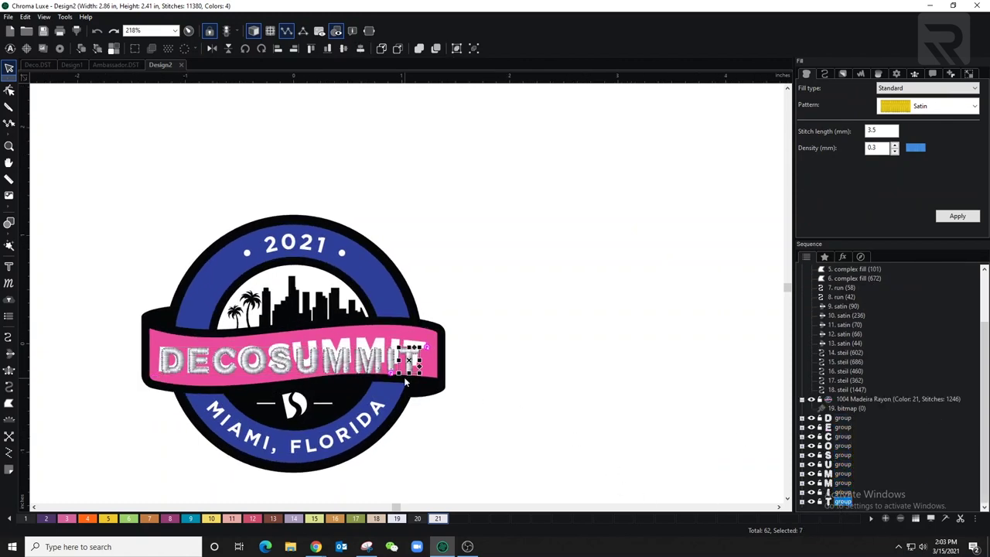
{"action": "left_click_drag", "start_coordinate": [410, 360], "coordinate": [415, 355]}
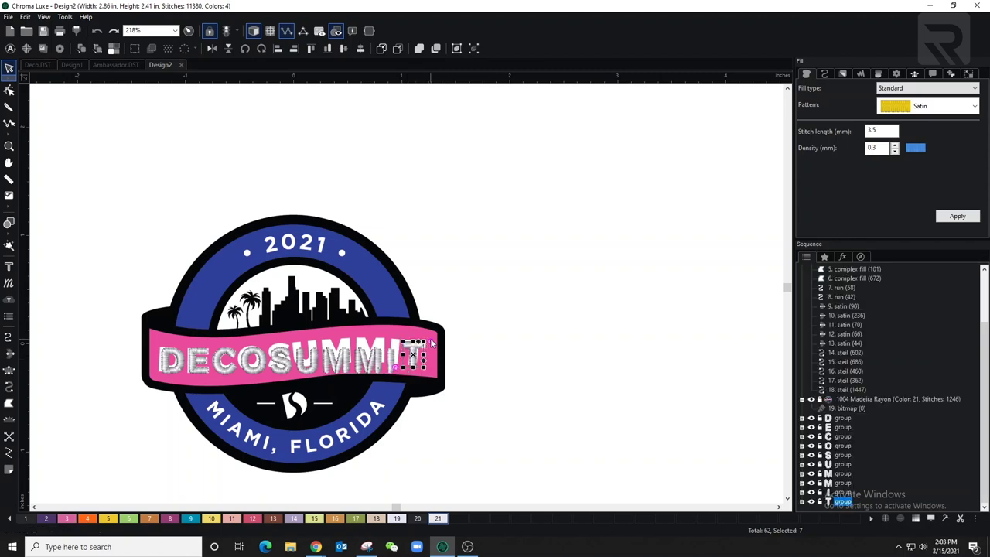
{"action": "left_click", "coordinate": [842, 483]}
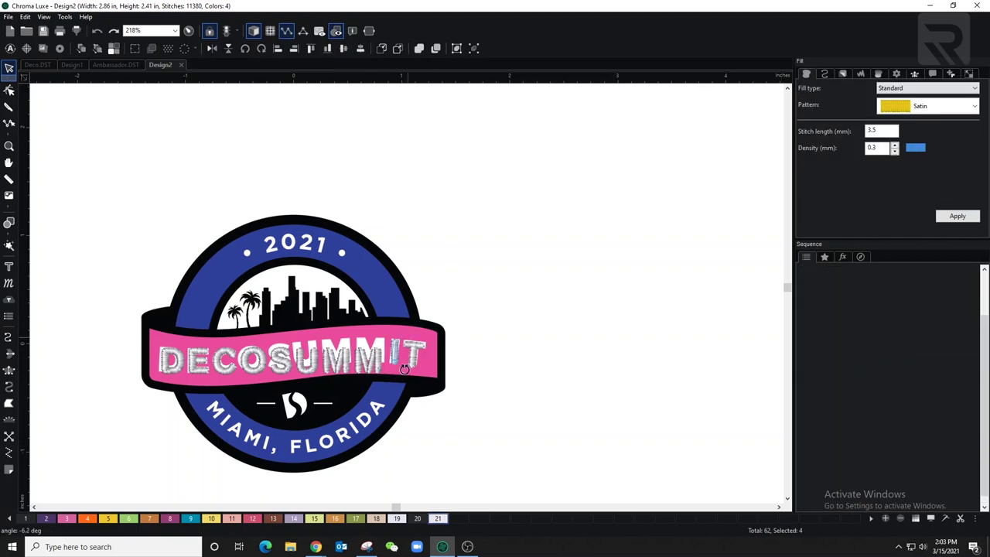
{"action": "left_click", "coordinate": [843, 492]}
{"action": "left_click_drag", "start_coordinate": [336, 359], "coordinate": [172, 359]}
{"action": "left_click", "coordinate": [843, 492]}
{"action": "left_click", "coordinate": [843, 492]}
{"action": "left_click", "coordinate": [843, 492]}
{"action": "left_click", "coordinate": [844, 492]}
{"action": "left_click", "coordinate": [843, 492]}
Select all the separate DECOSUMMIT letters and combine them into one group
{"action": "left_click", "coordinate": [843, 483]}
{"action": "scroll", "coordinate": [185, 395], "scroll_direction": "down", "scroll_amount": 2}
{"action": "scroll", "coordinate": [844, 486], "scroll_direction": "down", "scroll_amount": 3}
{"action": "left_click", "coordinate": [843, 501], "text": "shift"}
{"action": "key", "text": "ctrl+g"}
{"action": "left_click", "coordinate": [845, 464]}
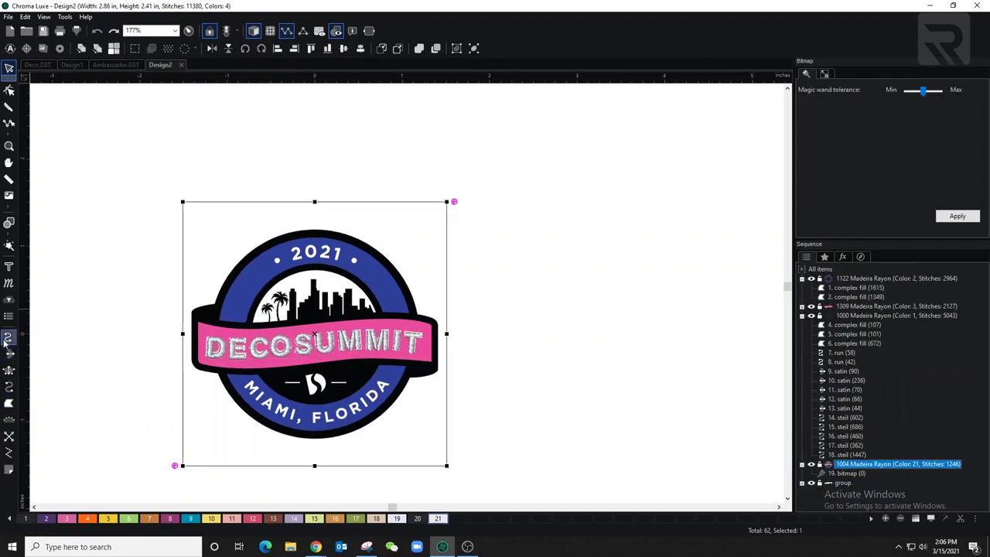
Add a MIAMI FLORIDA text object in the Swiss font and assign it thread color 21
{"action": "left_click", "coordinate": [8, 266]}
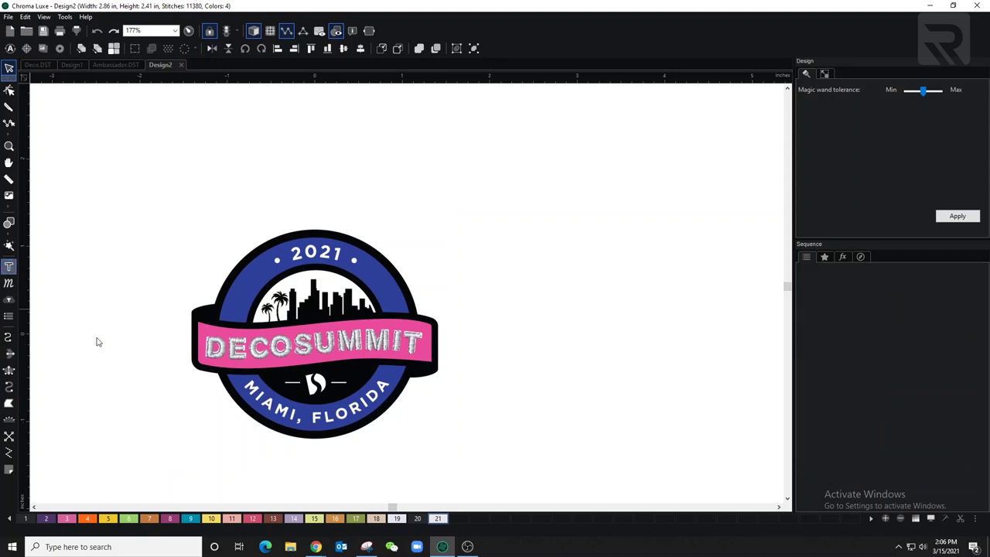
{"action": "left_click", "coordinate": [120, 370]}
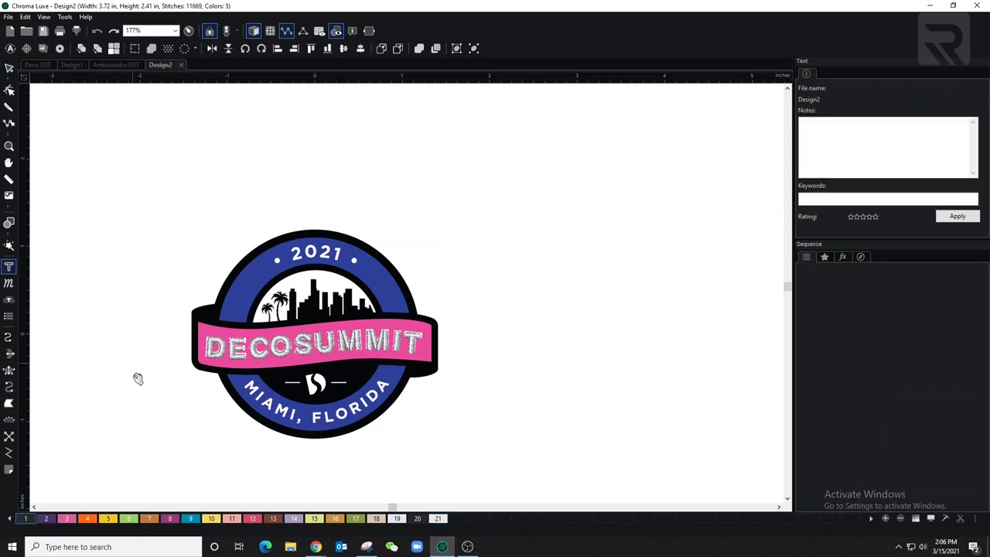
{"action": "type", "text": "A"}
{"action": "key", "text": "Return"}
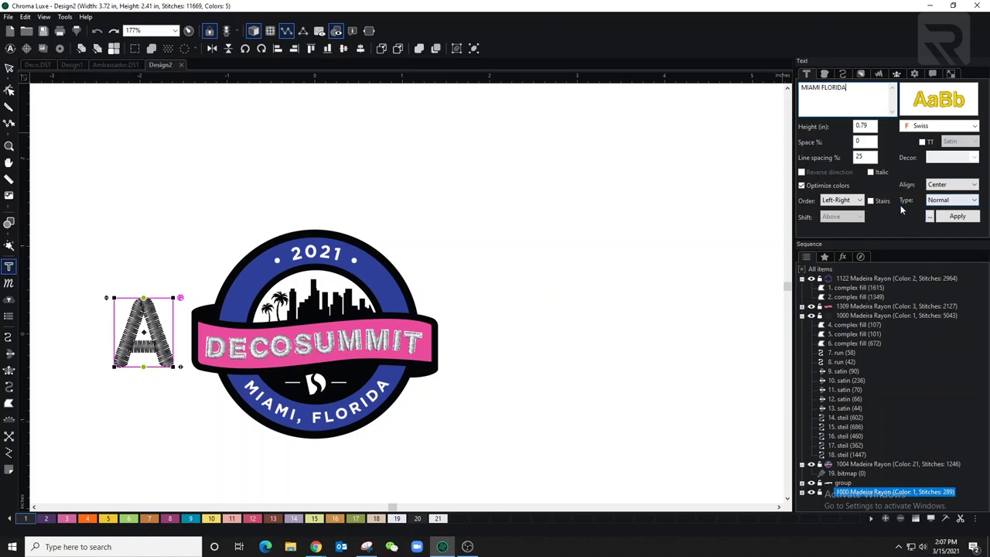
{"action": "left_click", "coordinate": [957, 216]}
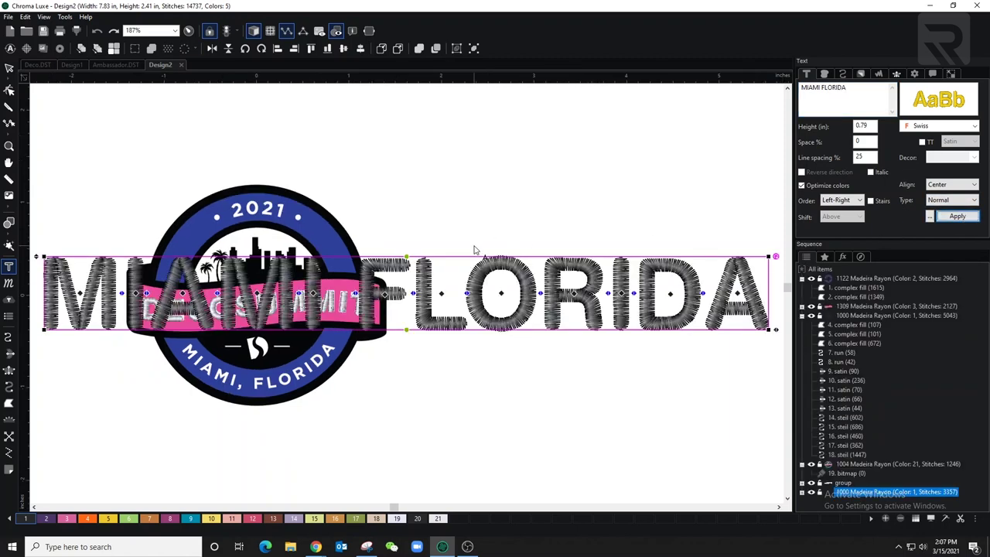
{"action": "left_click", "coordinate": [437, 518]}
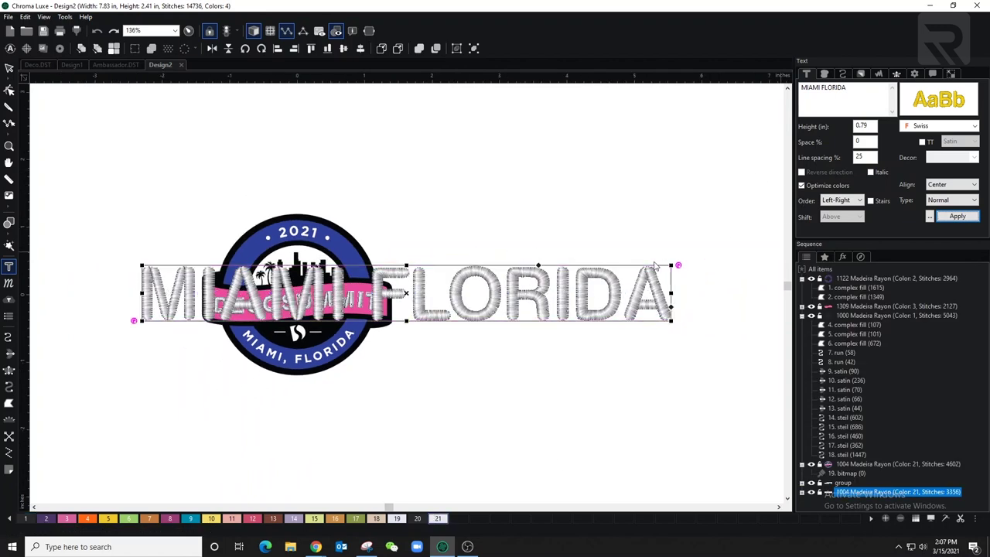
Scale the MIAMI FLORIDA lettering down, set its letter spacing to 10%, and place it over the lower ring text
{"action": "left_click_drag", "start_coordinate": [671, 266], "coordinate": [262, 309]}
{"action": "left_click_drag", "start_coordinate": [129, 360], "coordinate": [130, 361]}
{"action": "type", "text": "10"}
{"action": "key", "text": "Return"}
{"action": "left_click_drag", "start_coordinate": [212, 315], "coordinate": [306, 353]}
{"action": "scroll", "coordinate": [307, 353], "scroll_direction": "up", "scroll_amount": 8}
{"action": "left_click_drag", "start_coordinate": [524, 351], "coordinate": [523, 351]}
Set the MIAMI FLORIDA lettering's density to 0.3 mm and turn off its Parallel underlay
{"action": "left_click", "coordinate": [824, 75]}
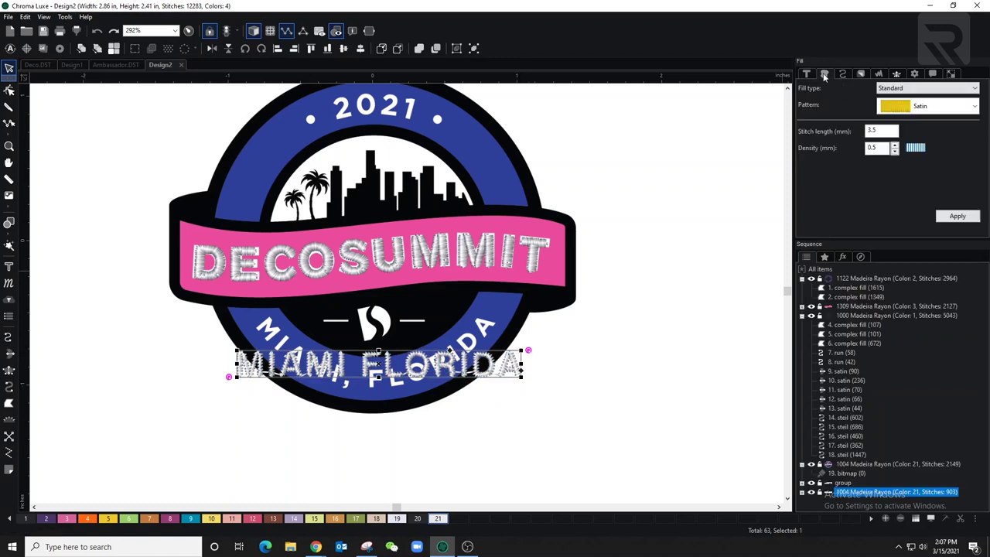
{"action": "left_click", "coordinate": [956, 217]}
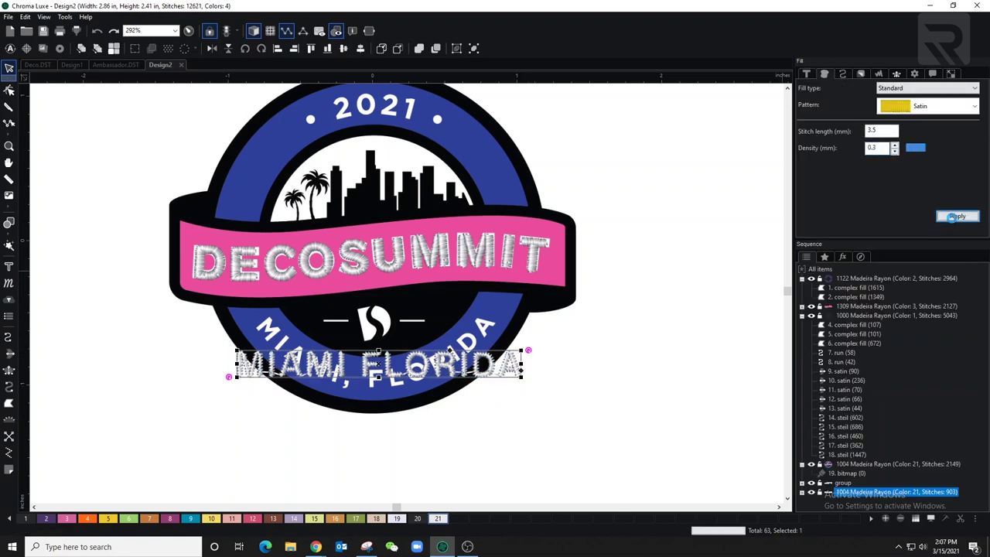
{"action": "left_click", "coordinate": [861, 74]}
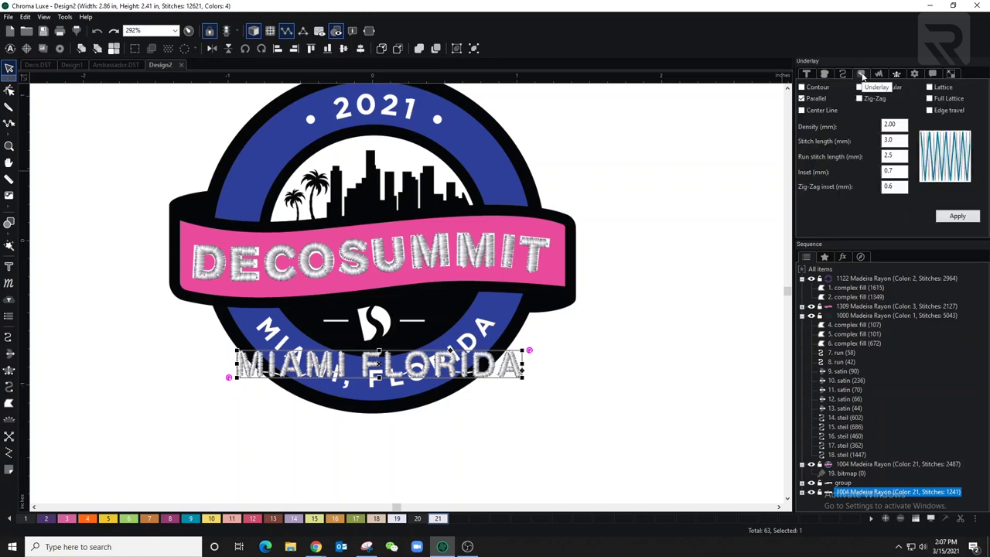
{"action": "left_click", "coordinate": [956, 217]}
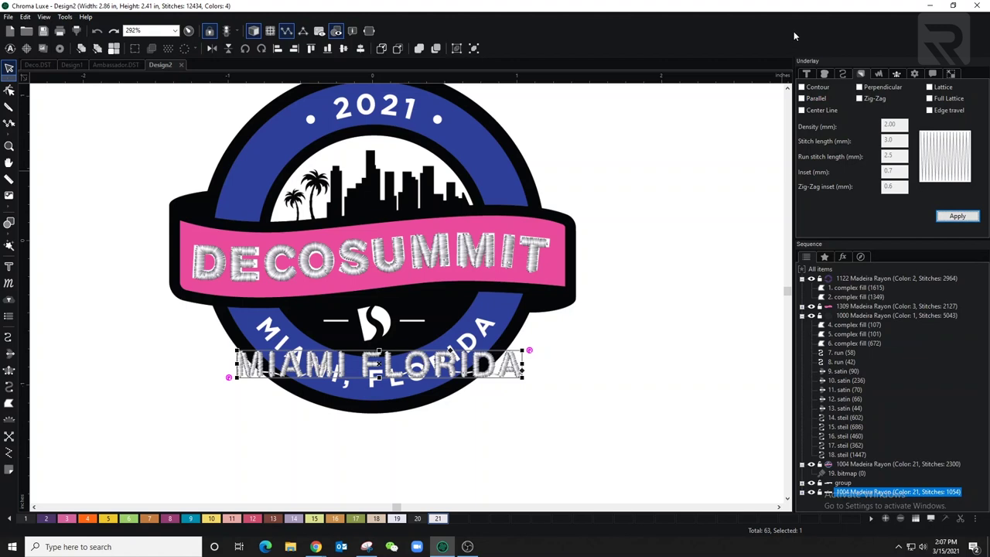
Apply Percentage pull compensation of 130% to the MIAMI FLORIDA lettering
{"action": "left_click", "coordinate": [885, 74]}
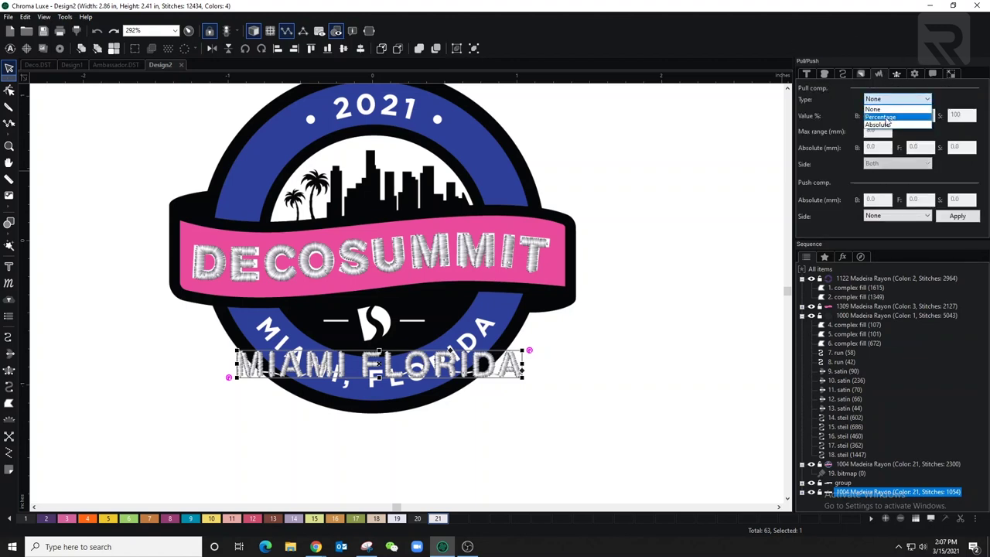
{"action": "left_click", "coordinate": [882, 114]}
{"action": "type", "text": "130"}
{"action": "key", "text": "Return"}
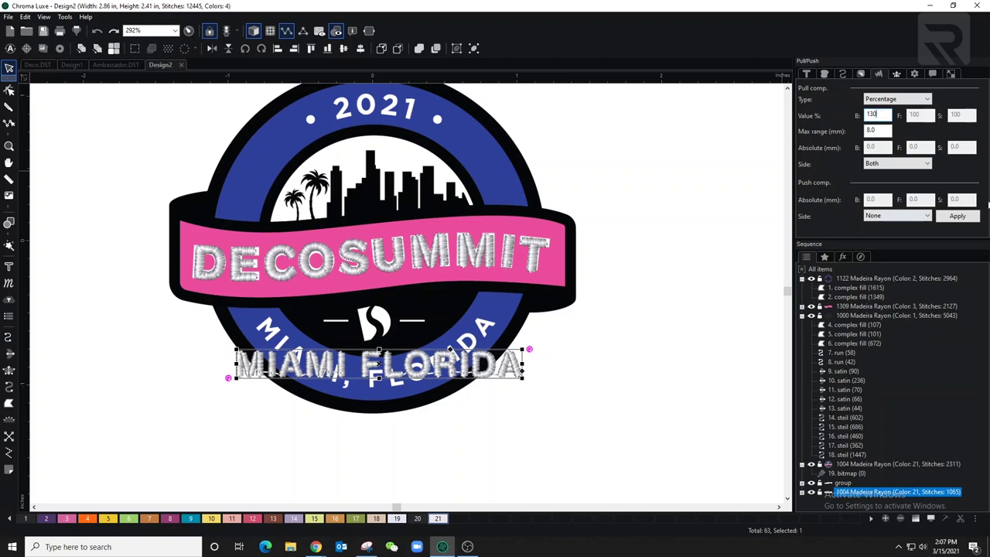
{"action": "left_click", "coordinate": [963, 217]}
Change the MIAMI FLORIDA lettering to the Circle text type with reversed direction
{"action": "left_click", "coordinate": [806, 75]}
{"action": "left_click", "coordinate": [951, 200]}
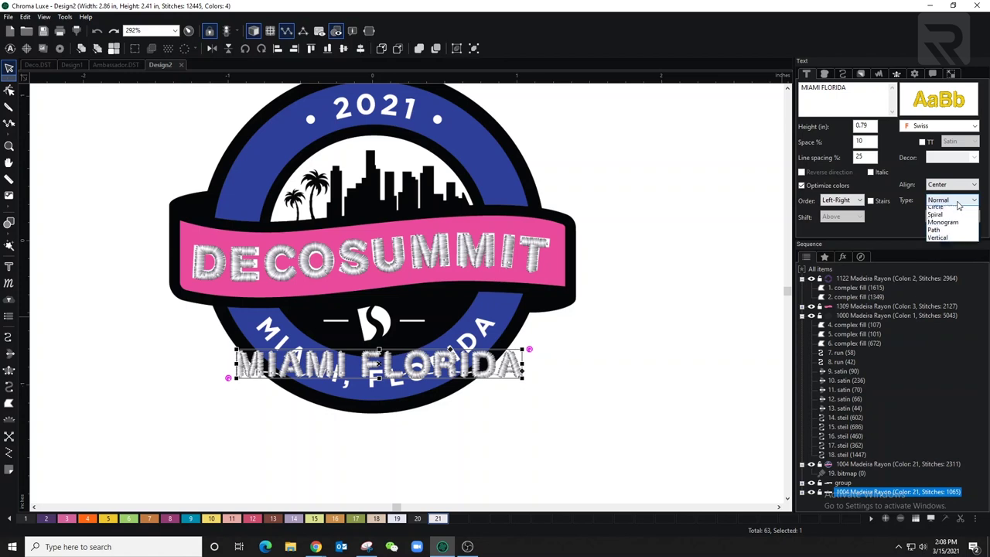
{"action": "left_click", "coordinate": [955, 219]}
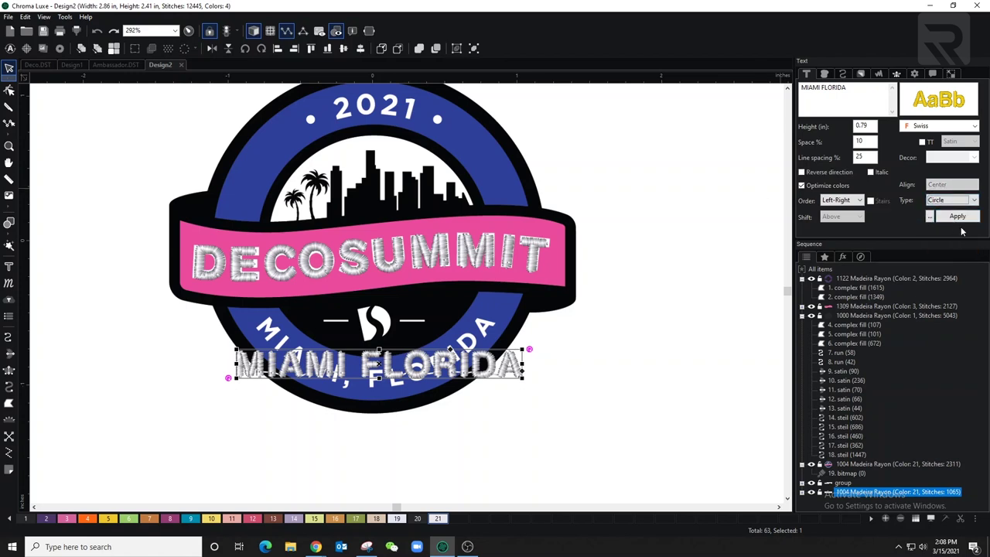
{"action": "left_click", "coordinate": [958, 216]}
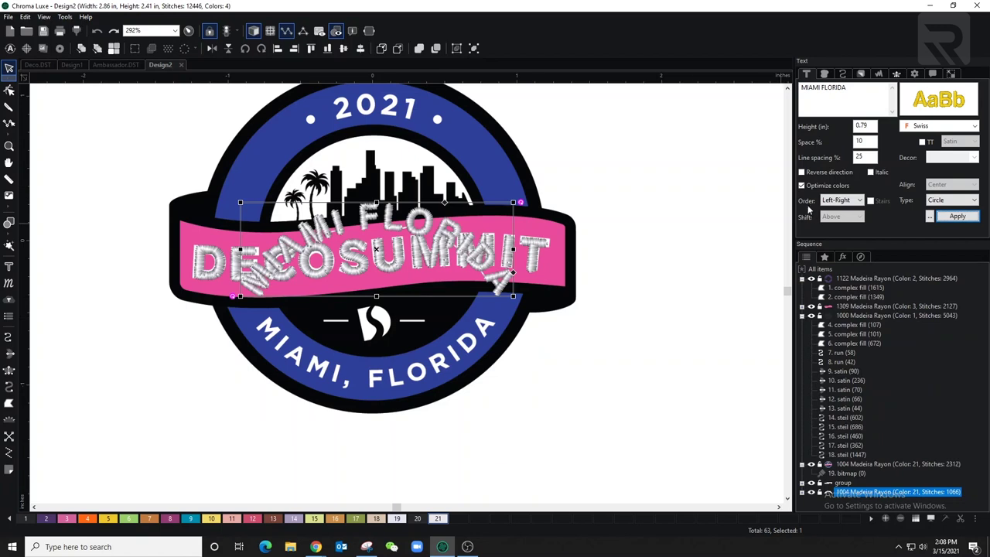
{"action": "left_click", "coordinate": [802, 172]}
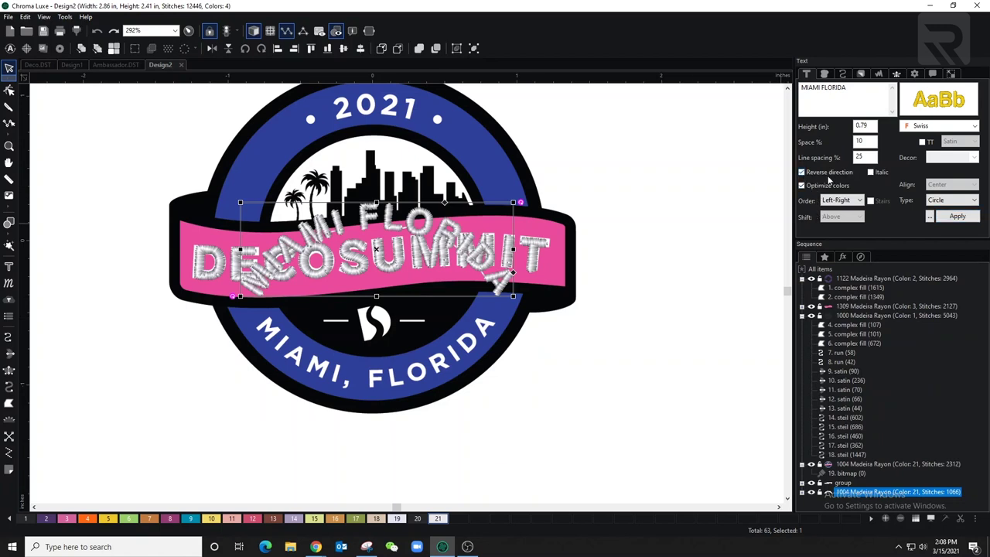
{"action": "left_click", "coordinate": [958, 217]}
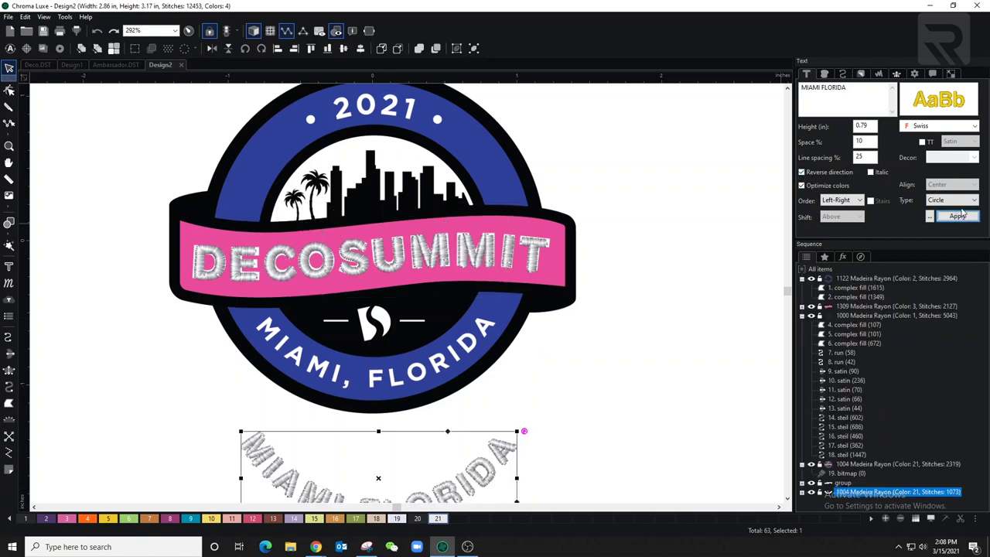
Move the curved MIAMI FLORIDA lettering onto the lower blue ring and adjust its circle and position to match the artwork text
{"action": "left_click_drag", "start_coordinate": [382, 479], "coordinate": [384, 353]}
{"action": "left_click_drag", "start_coordinate": [382, 348], "coordinate": [383, 351]}
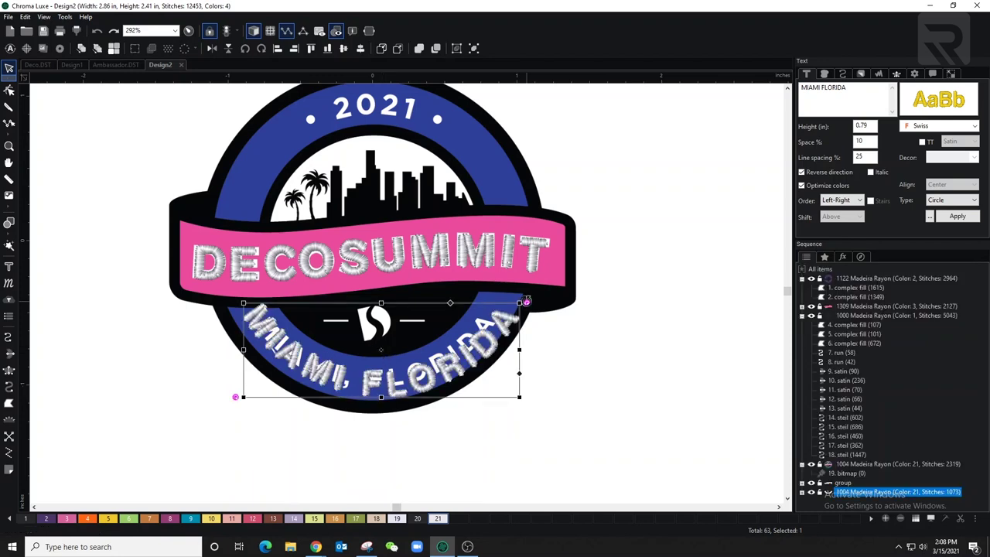
{"action": "left_click", "coordinate": [9, 267]}
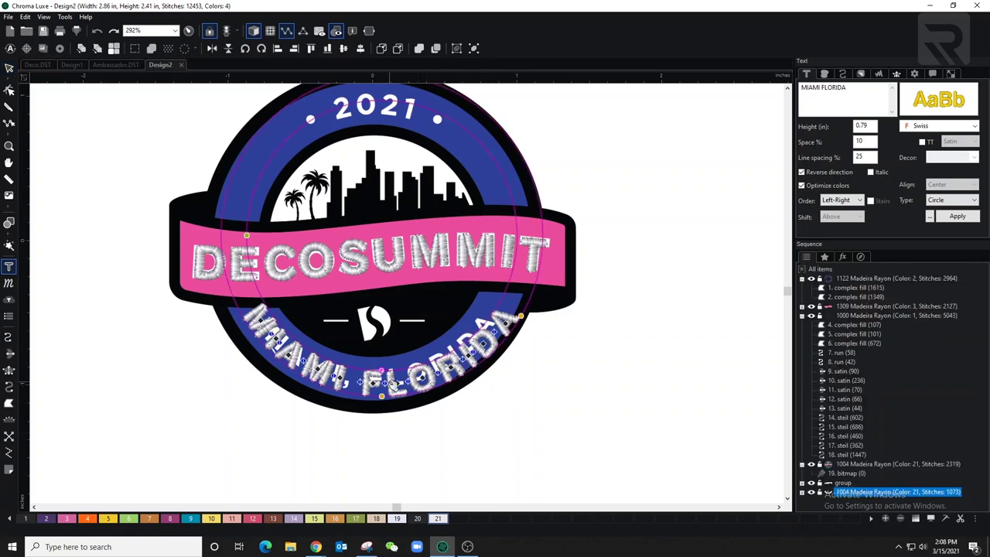
{"action": "left_click_drag", "start_coordinate": [389, 377], "coordinate": [392, 366]}
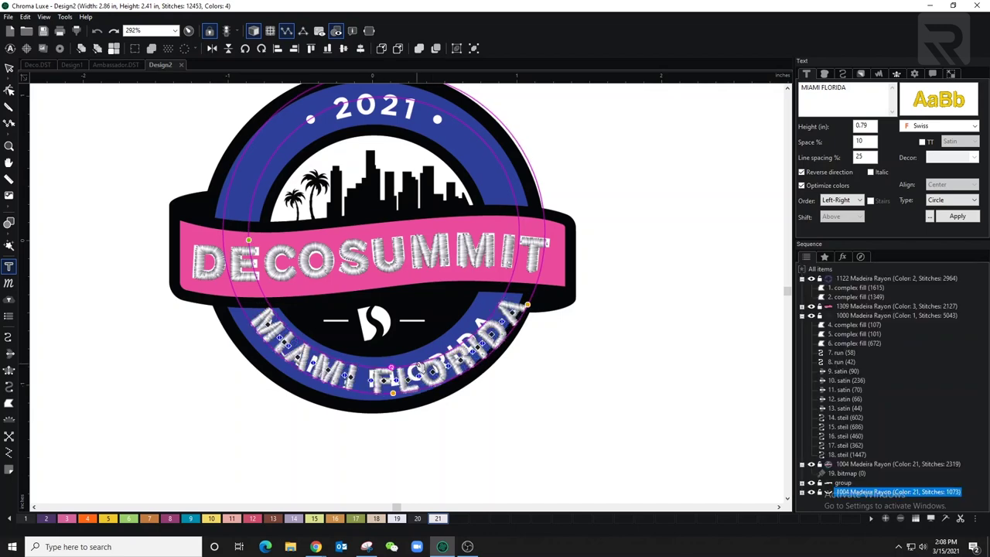
{"action": "left_click_drag", "start_coordinate": [244, 242], "coordinate": [250, 244]}
{"action": "left_click_drag", "start_coordinate": [409, 283], "coordinate": [404, 283]}
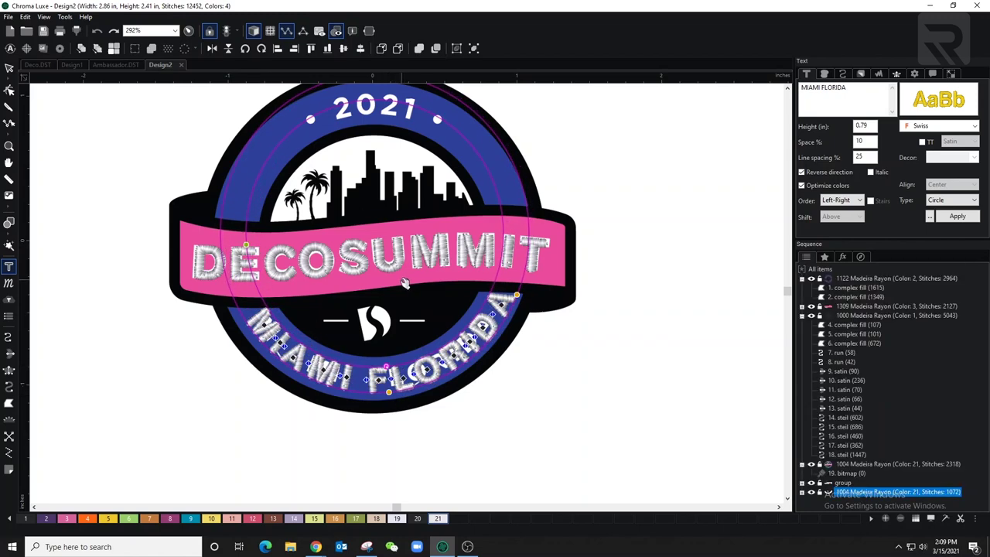
{"action": "left_click", "coordinate": [660, 386]}
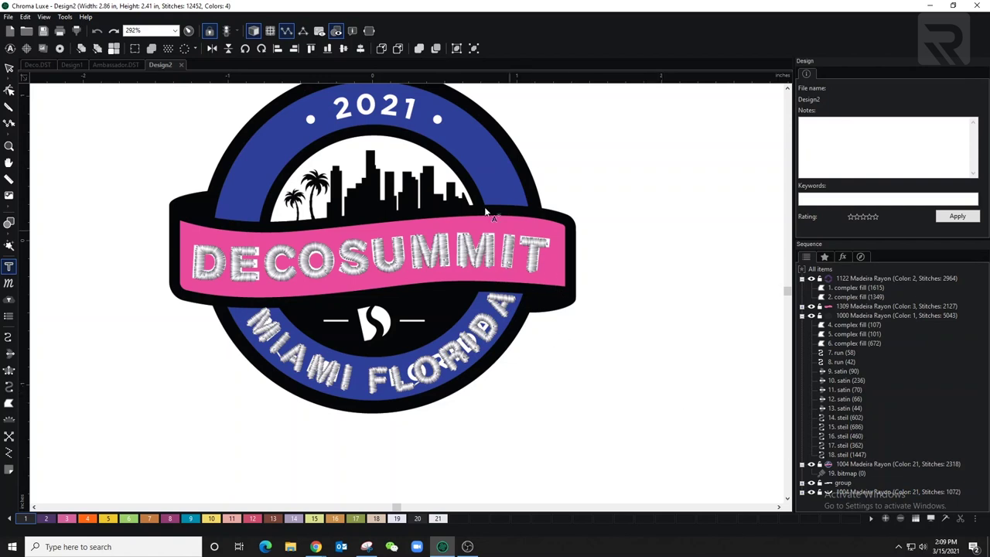
Add a 2021 text object in the Swiss font beside the badge and assign it thread color 21
{"action": "scroll", "coordinate": [466, 157], "scroll_direction": "down", "scroll_amount": 2}
{"action": "left_click", "coordinate": [111, 234]}
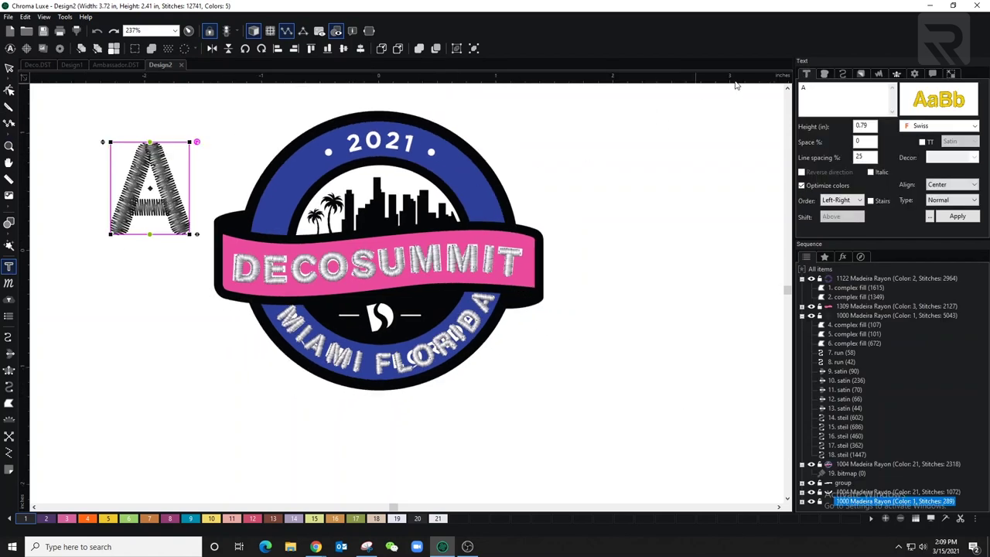
{"action": "left_click", "coordinate": [958, 216]}
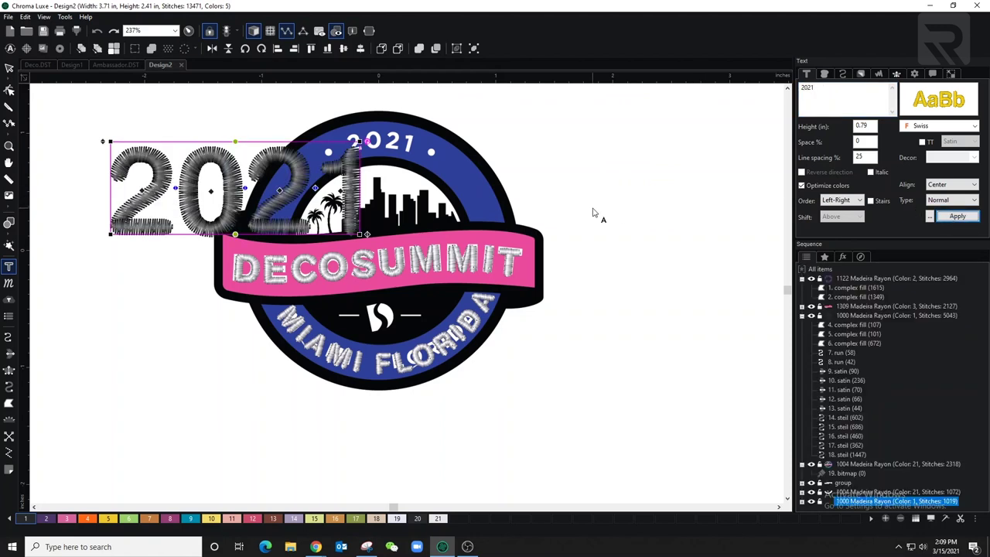
{"action": "left_click", "coordinate": [25, 518]}
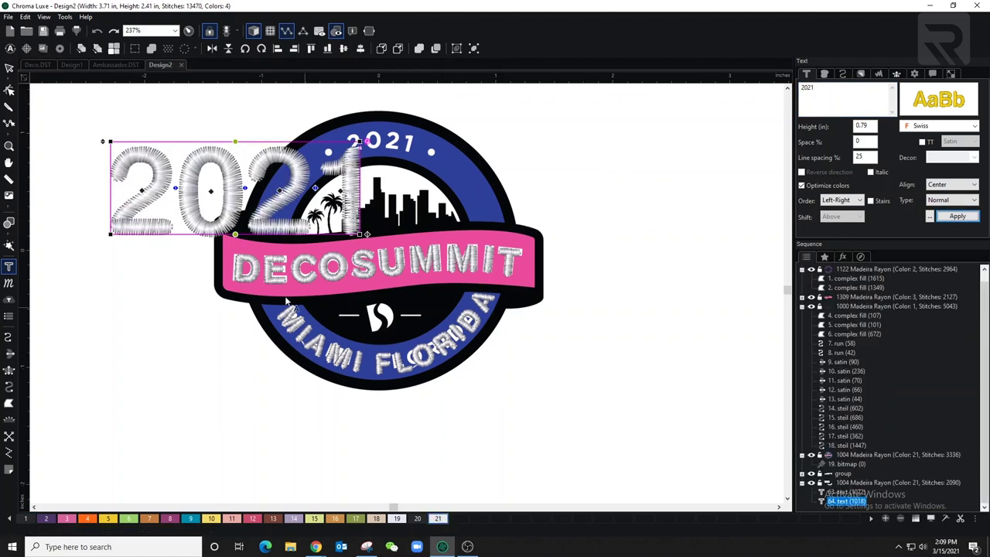
Scale the 2021 text down to about the size of the artwork's digits and set its letter spacing to 10%
{"action": "left_click", "coordinate": [9, 69]}
{"action": "left_click_drag", "start_coordinate": [359, 234], "coordinate": [183, 236]}
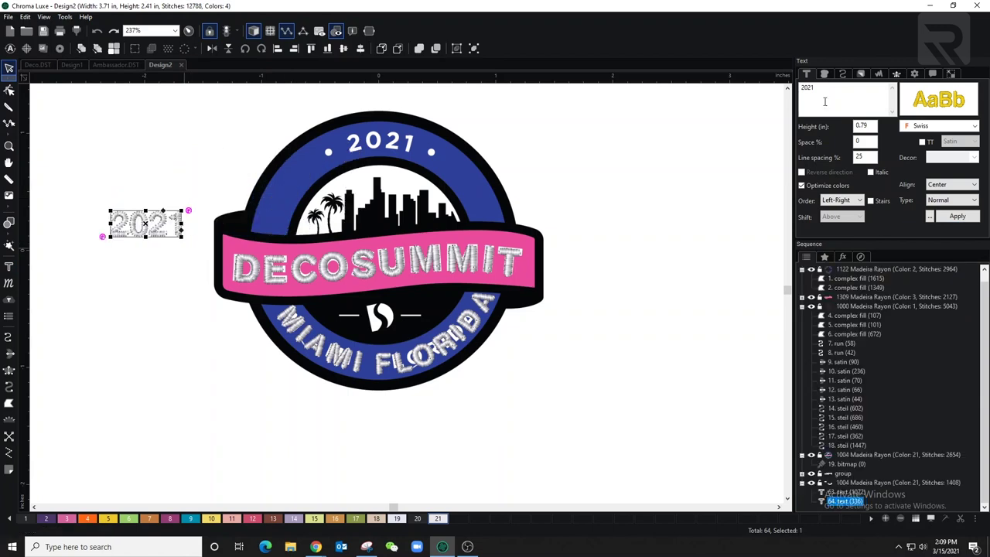
{"action": "left_click", "coordinate": [8, 266]}
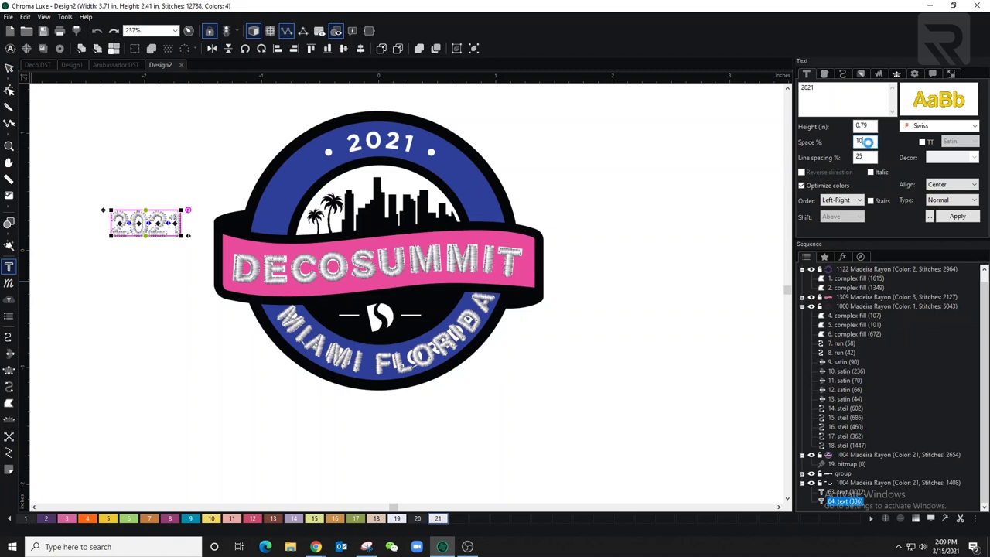
{"action": "key", "text": "Return"}
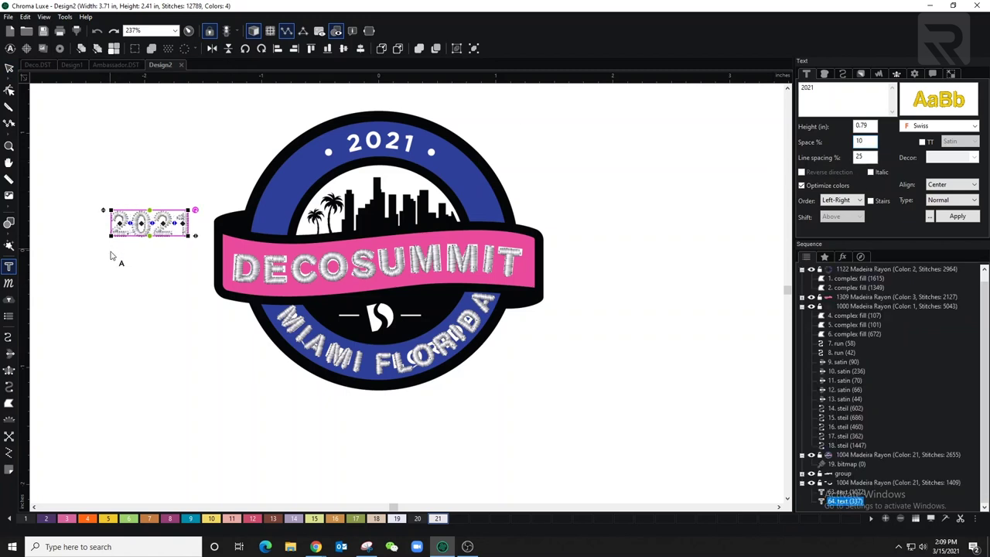
Move the 2021 text onto the upper blue ring and fit it over the artwork's 2021 digits
{"action": "left_click_drag", "start_coordinate": [158, 223], "coordinate": [388, 140]}
{"action": "left_click", "coordinate": [429, 143]}
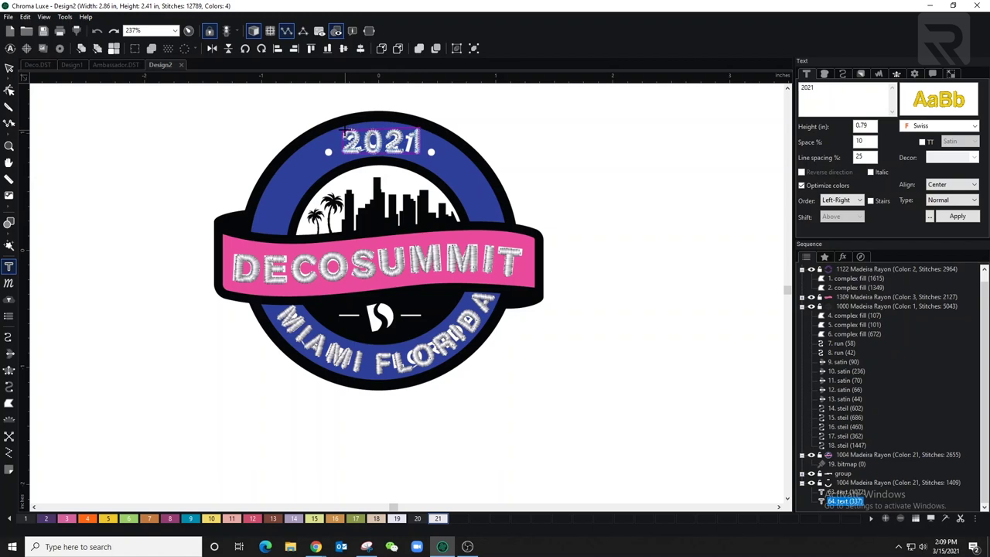
{"action": "key", "text": "Escape"}
{"action": "left_click_drag", "start_coordinate": [419, 128], "coordinate": [378, 143]}
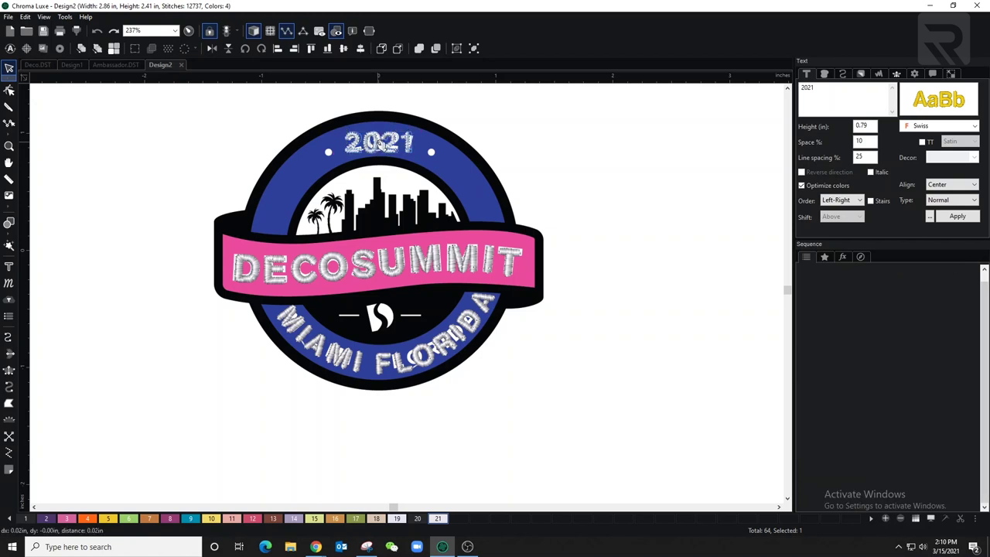
{"action": "left_click", "coordinate": [391, 153]}
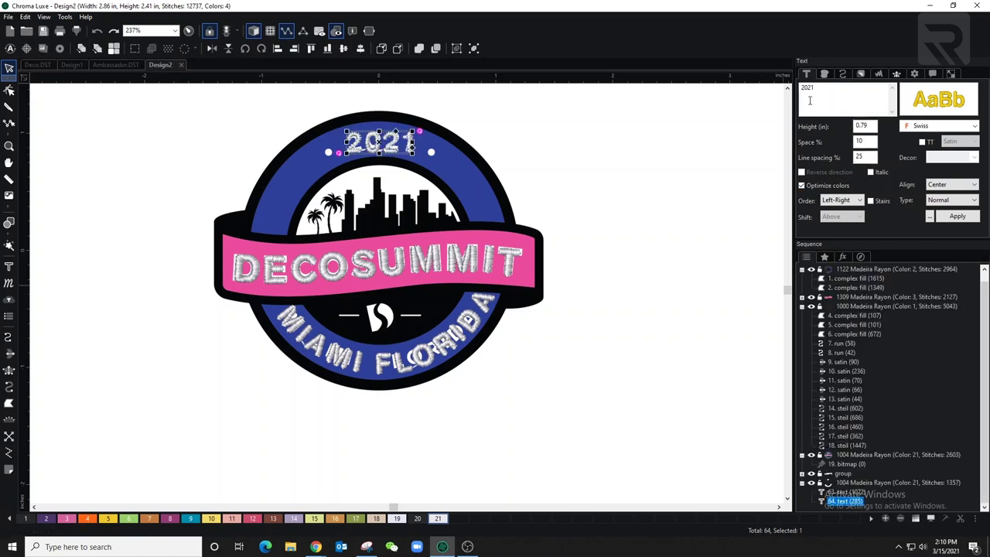
Set the 2021 text's fill density to 0.3 mm and turn off its Parallel underlay
{"action": "left_click", "coordinate": [824, 74]}
{"action": "left_click", "coordinate": [958, 217]}
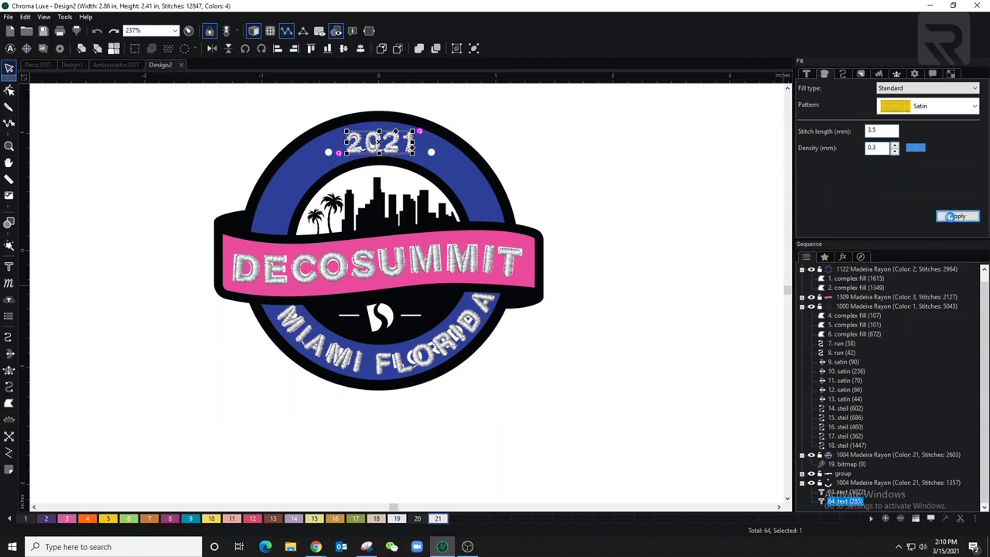
{"action": "left_click", "coordinate": [842, 74]}
{"action": "left_click", "coordinate": [813, 101]}
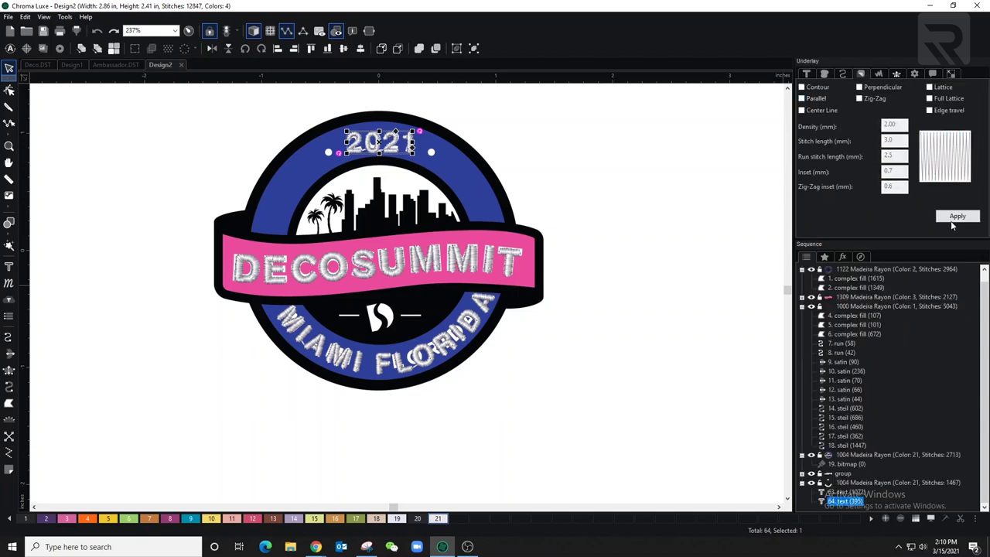
Apply Percentage pull compensation of 120% to the 2021 text
{"action": "left_click", "coordinate": [879, 74]}
{"action": "left_click", "coordinate": [898, 99]}
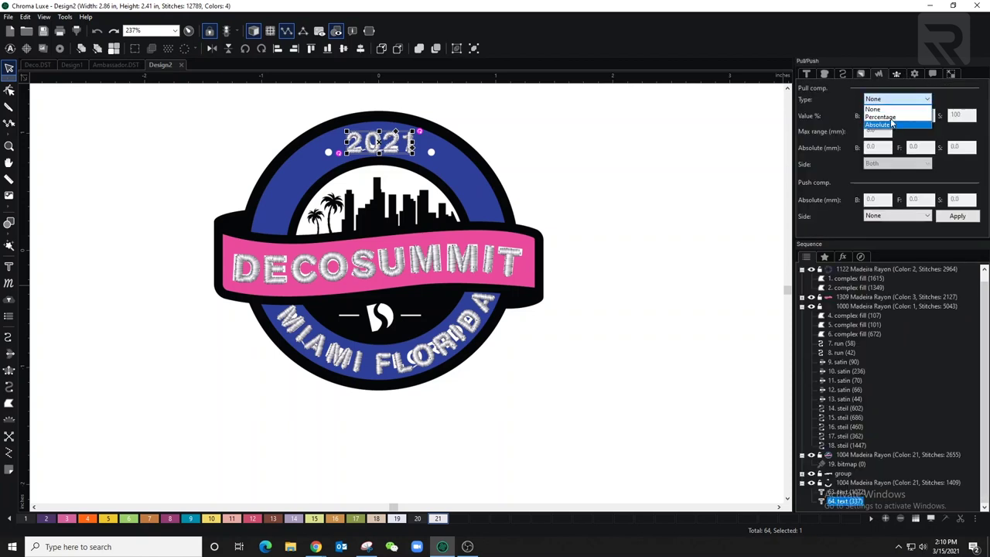
{"action": "left_click", "coordinate": [879, 115]}
{"action": "key", "text": "Return"}
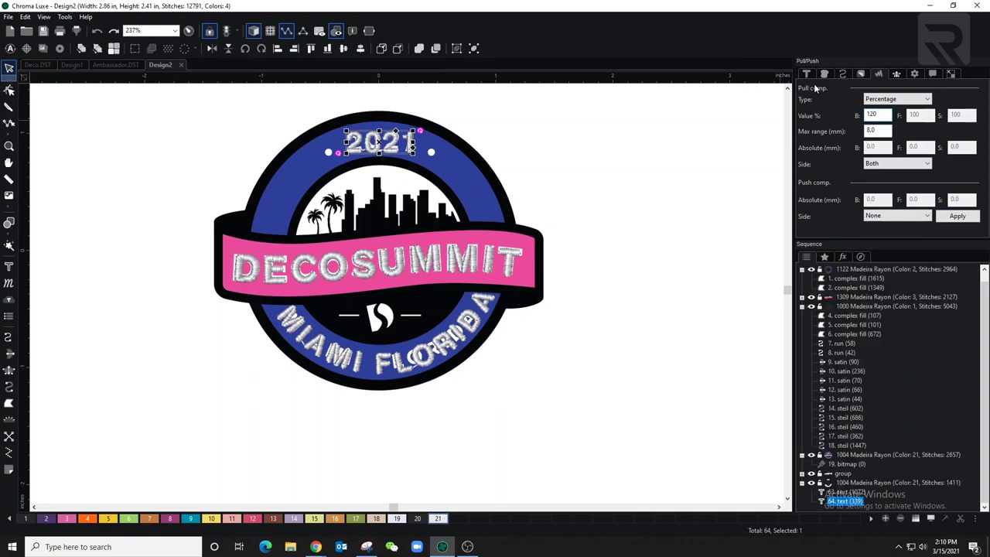
Change the 2021 text to the Circle type and adjust its circle and position to follow the artwork digits in the upper ring
{"action": "left_click", "coordinate": [806, 73]}
{"action": "left_click", "coordinate": [966, 200]}
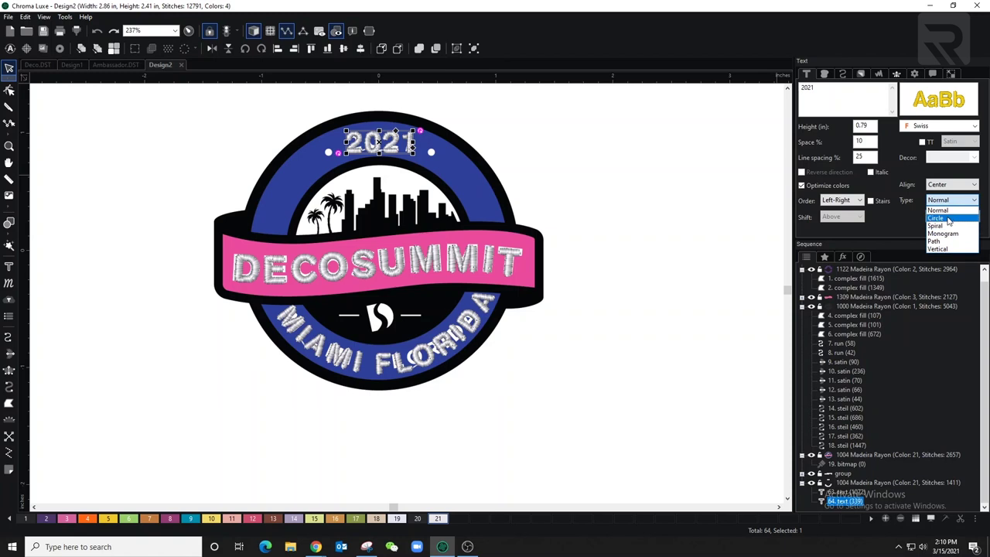
{"action": "left_click", "coordinate": [949, 220]}
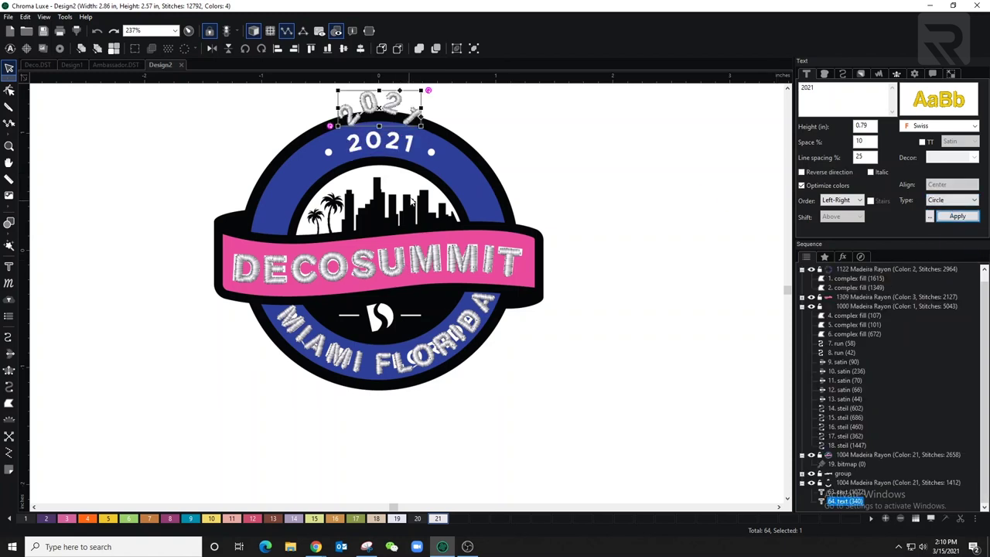
{"action": "left_click_drag", "start_coordinate": [379, 109], "coordinate": [381, 144]}
{"action": "left_click", "coordinate": [9, 266]}
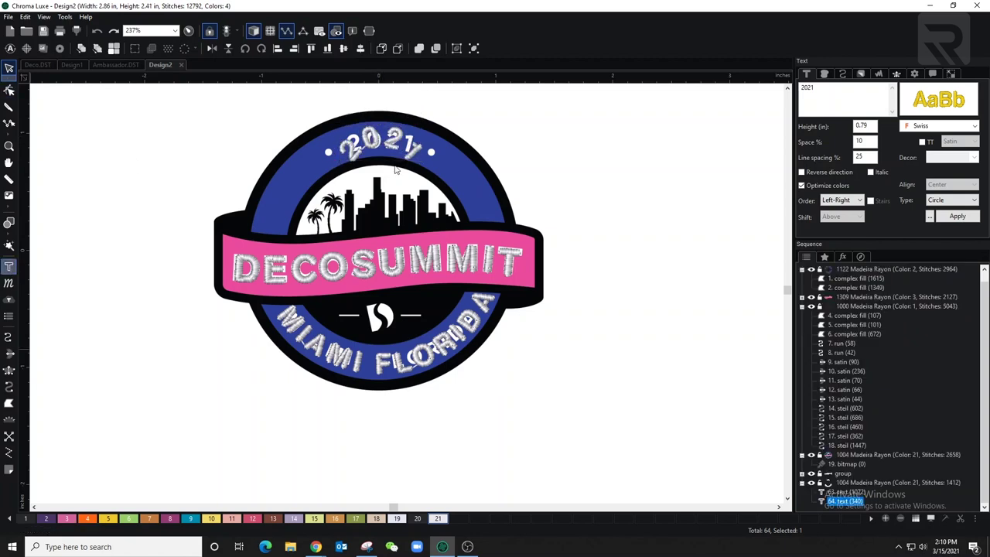
{"action": "left_click_drag", "start_coordinate": [351, 177], "coordinate": [331, 168]}
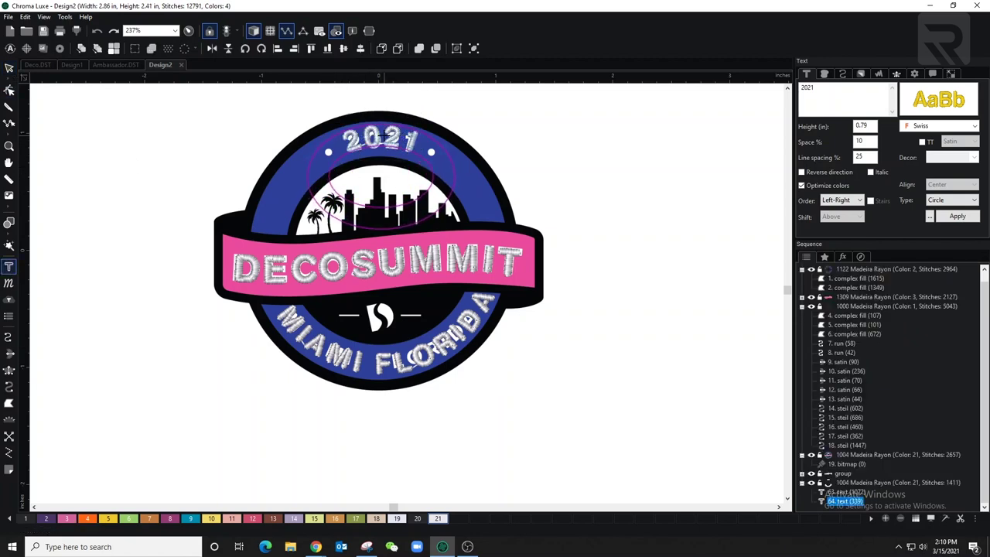
{"action": "left_click_drag", "start_coordinate": [381, 146], "coordinate": [379, 145]}
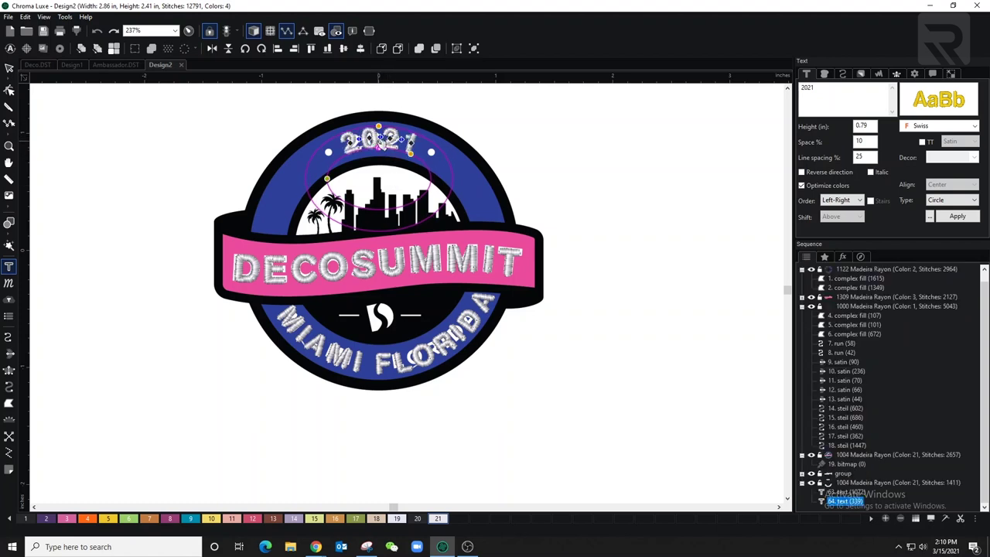
Draw a small ellipse over the white dot to the left of the 2021 digits
{"action": "left_click", "coordinate": [14, 235]}
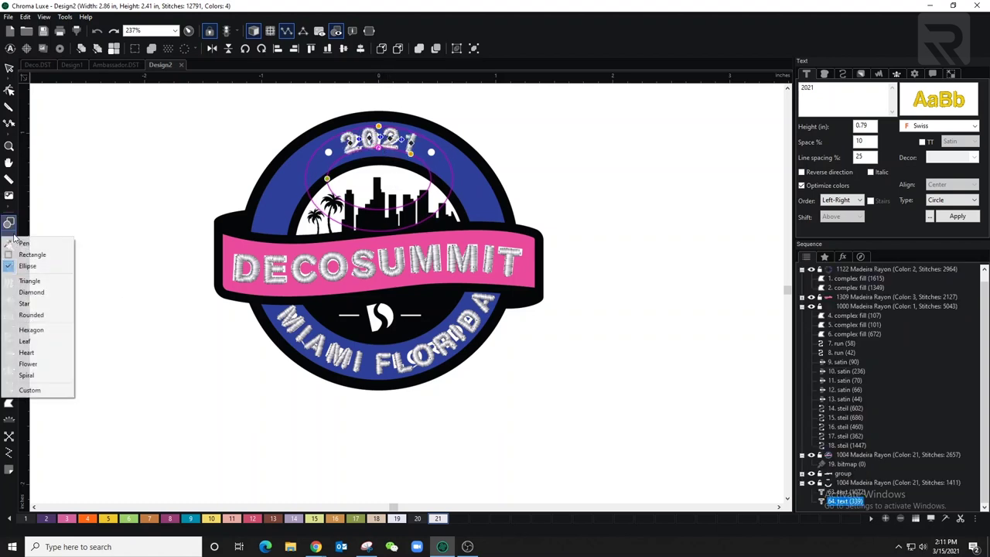
{"action": "left_click", "coordinate": [23, 265]}
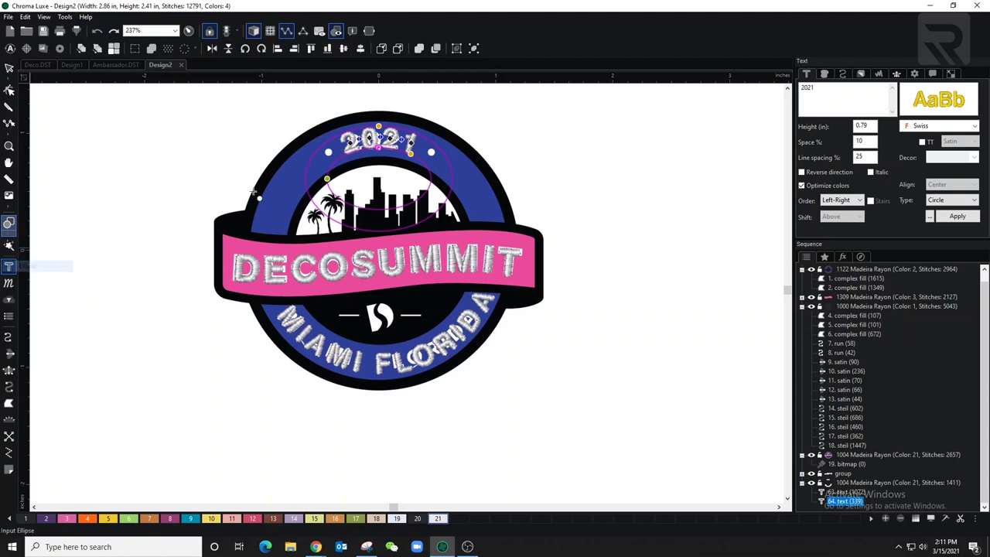
{"action": "left_click", "coordinate": [328, 153]}
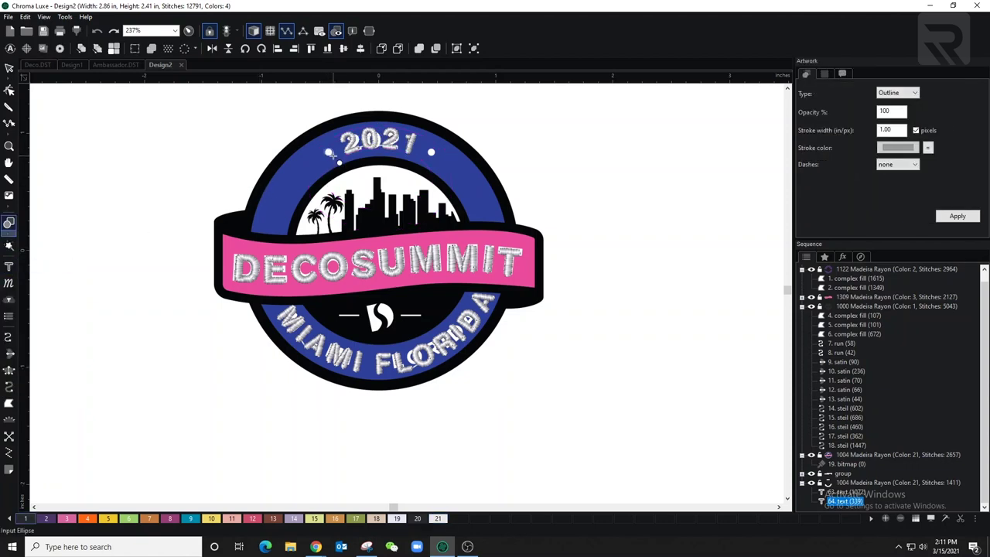
{"action": "left_click_drag", "start_coordinate": [333, 155], "coordinate": [334, 157]}
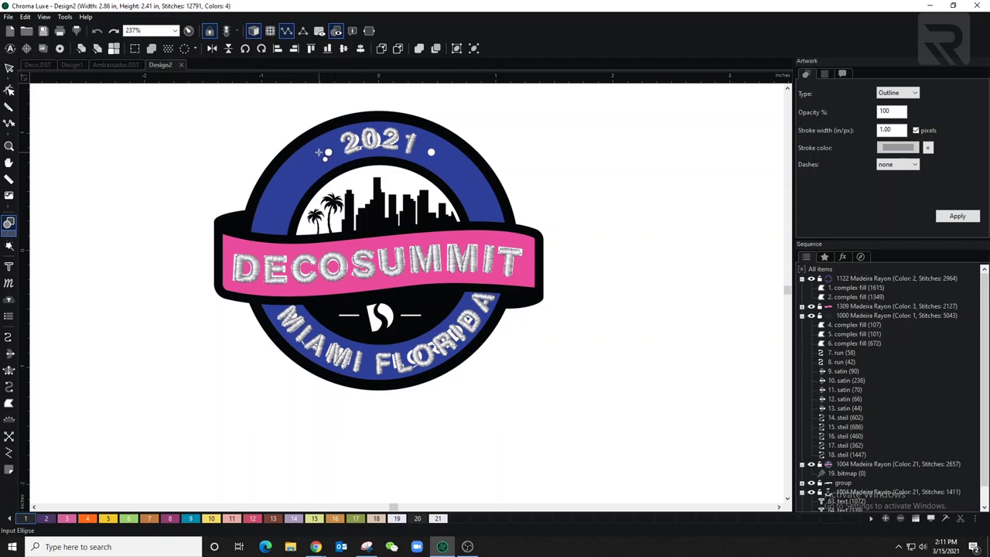
{"action": "key", "text": "Escape"}
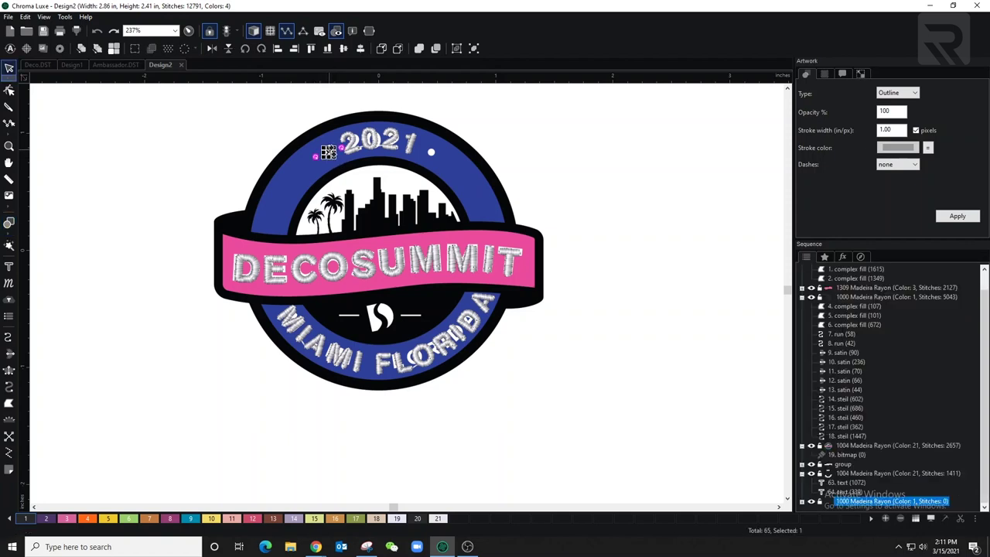
Convert the left dot's ellipse to a satin object and assign it thread color 21
{"action": "right_click", "coordinate": [328, 152]}
{"action": "mouse_move", "coordinate": [357, 248]}
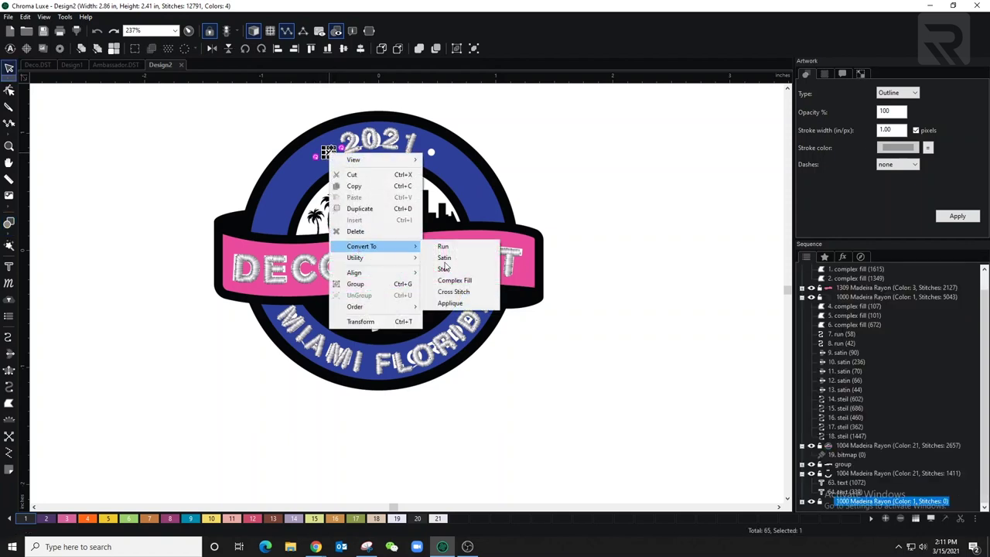
{"action": "left_click", "coordinate": [469, 257]}
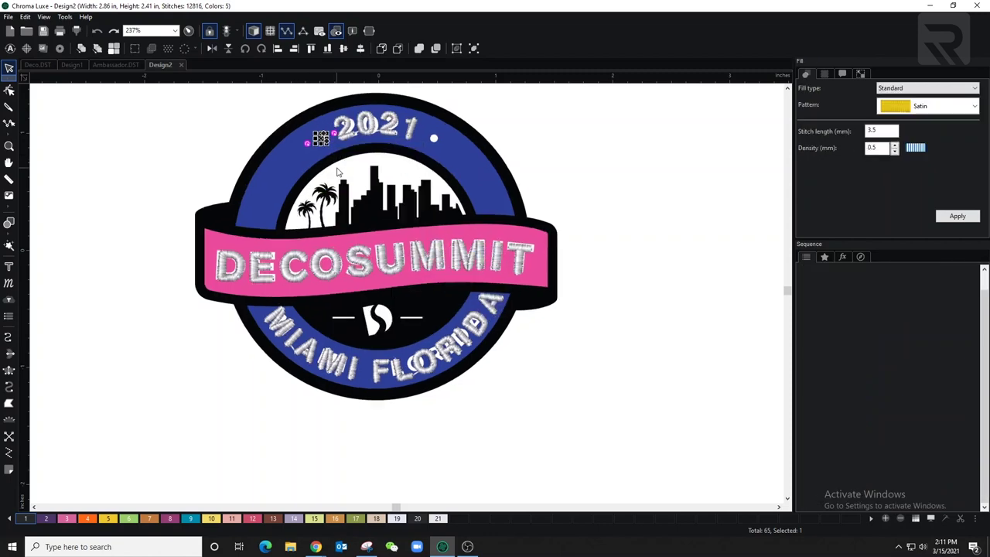
{"action": "scroll", "coordinate": [316, 190], "scroll_direction": "up", "scroll_amount": 3}
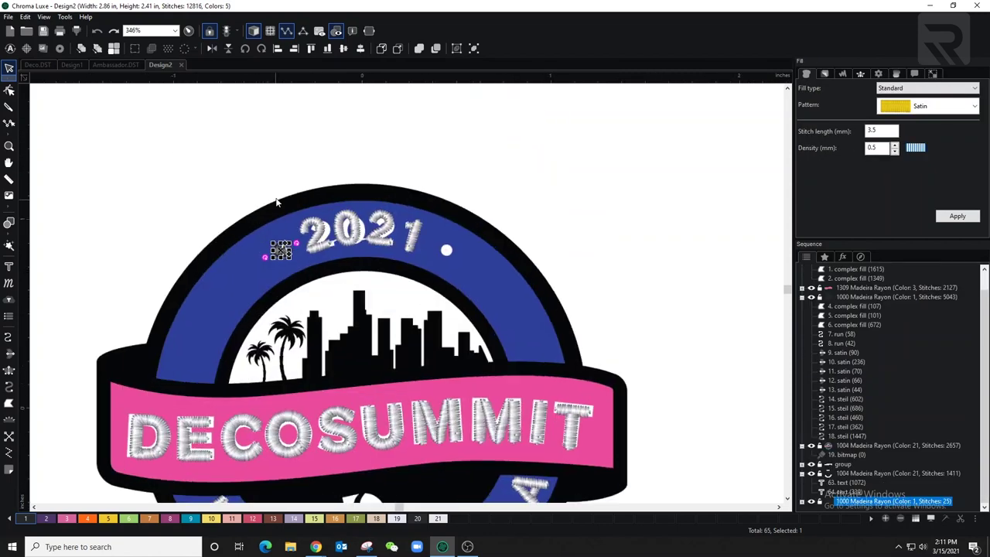
{"action": "scroll", "coordinate": [269, 299], "scroll_direction": "up", "scroll_amount": 3}
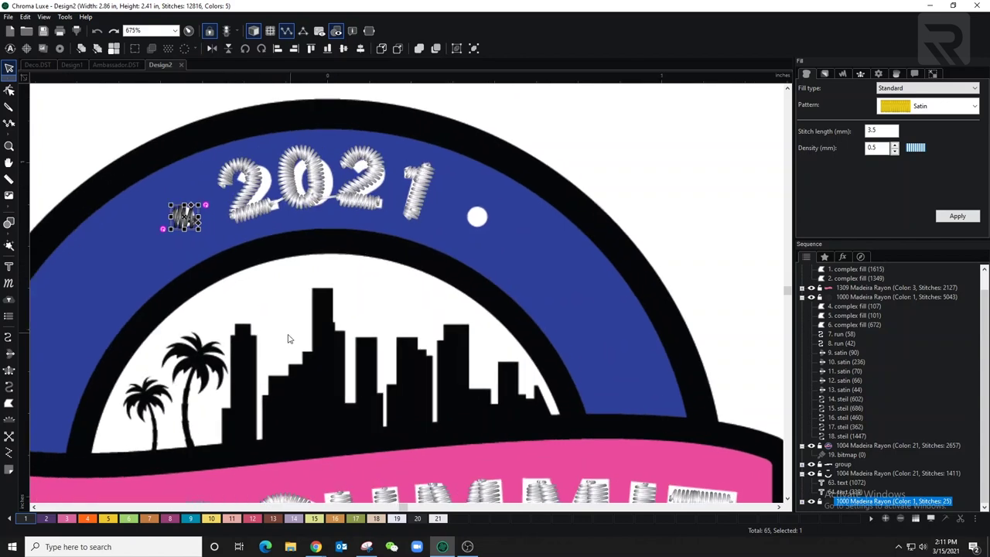
{"action": "left_click", "coordinate": [438, 518]}
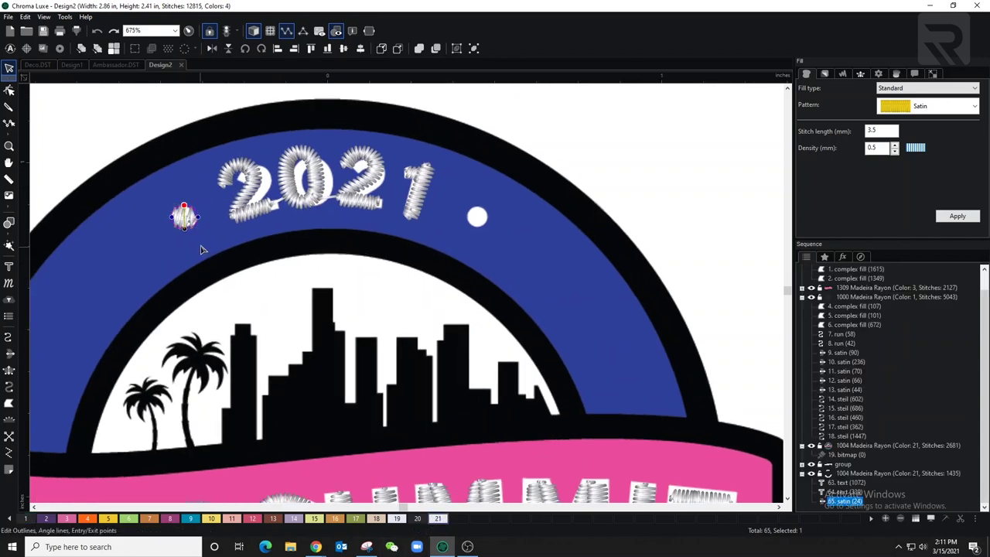
Edit the left dot's satin so its stitches run horizontally between start and end points at its bottom and top
{"action": "key", "text": "e"}
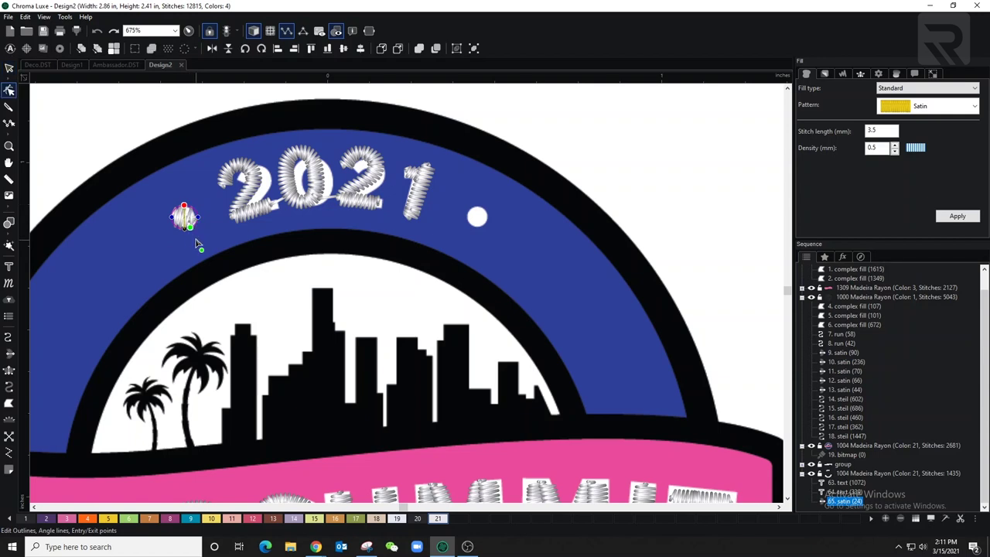
{"action": "left_click", "coordinate": [185, 229]}
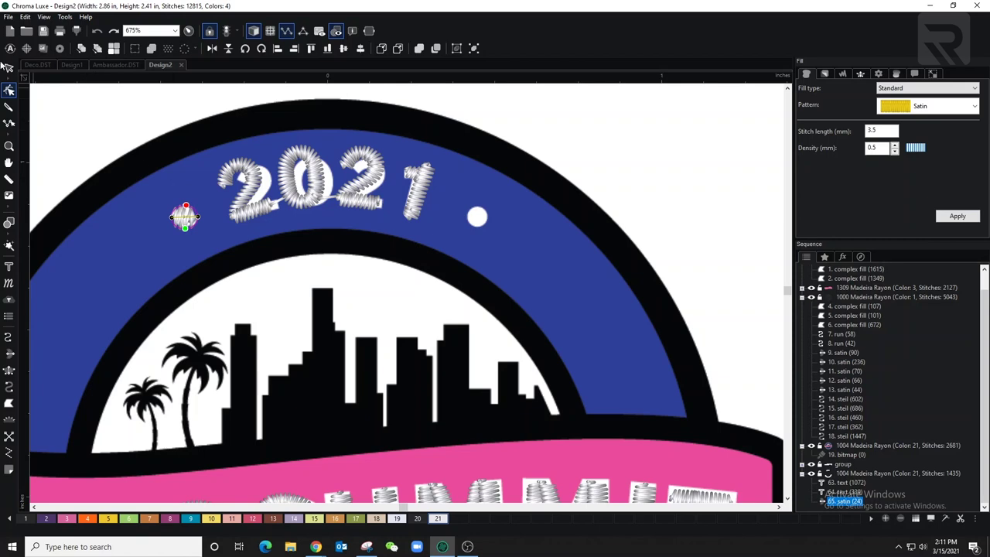
{"action": "left_click", "coordinate": [9, 69]}
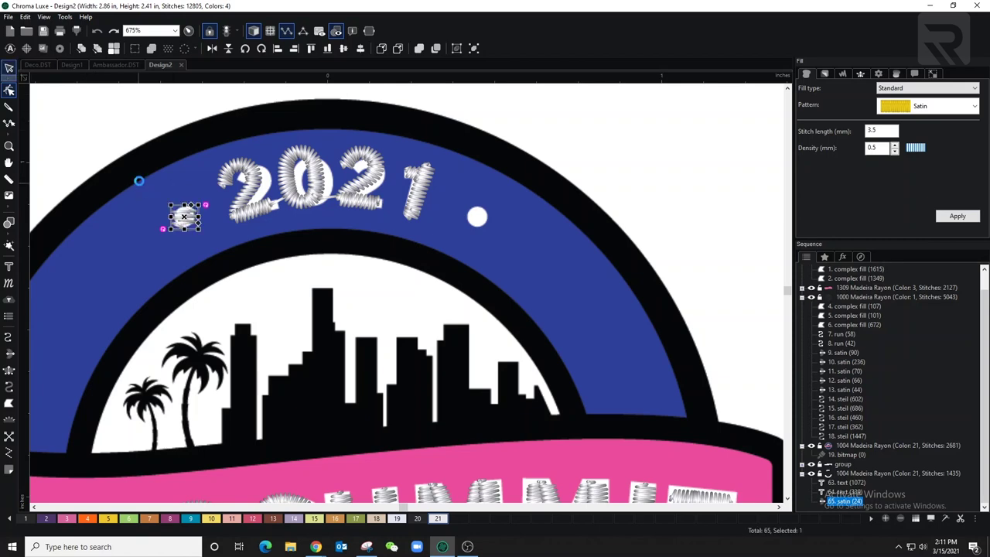
Duplicate the satin dot onto the white dot right of 2021 and set the density of both dots to 0.3 mm
{"action": "key", "text": "g"}
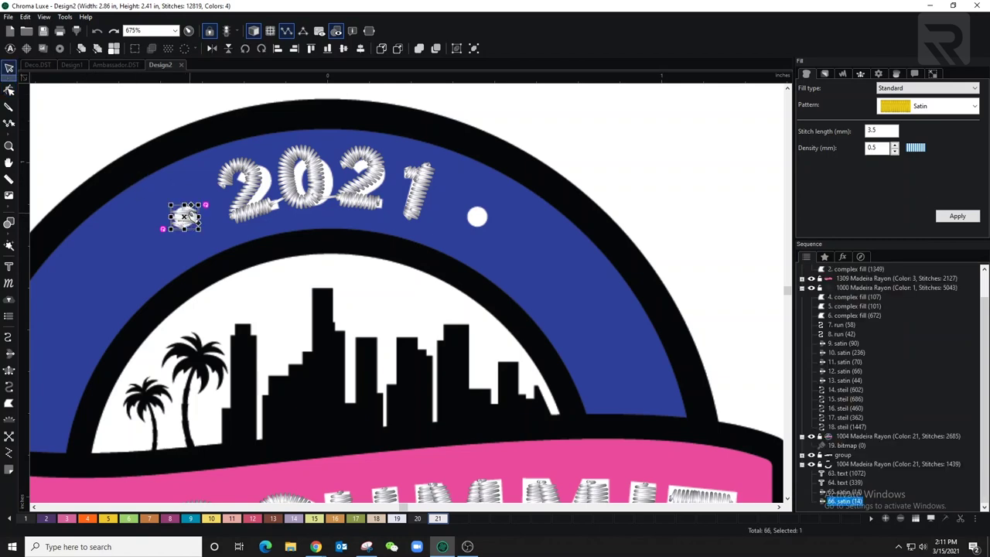
{"action": "left_click_drag", "start_coordinate": [184, 219], "coordinate": [476, 216]}
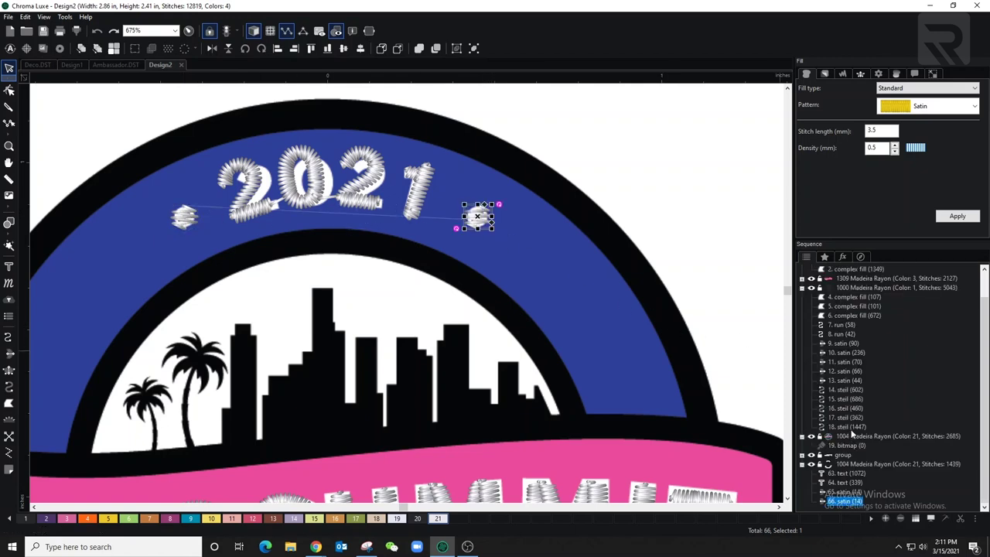
{"action": "left_click", "coordinate": [840, 492]}
{"action": "double_click", "coordinate": [895, 152]}
{"action": "left_click", "coordinate": [948, 217]}
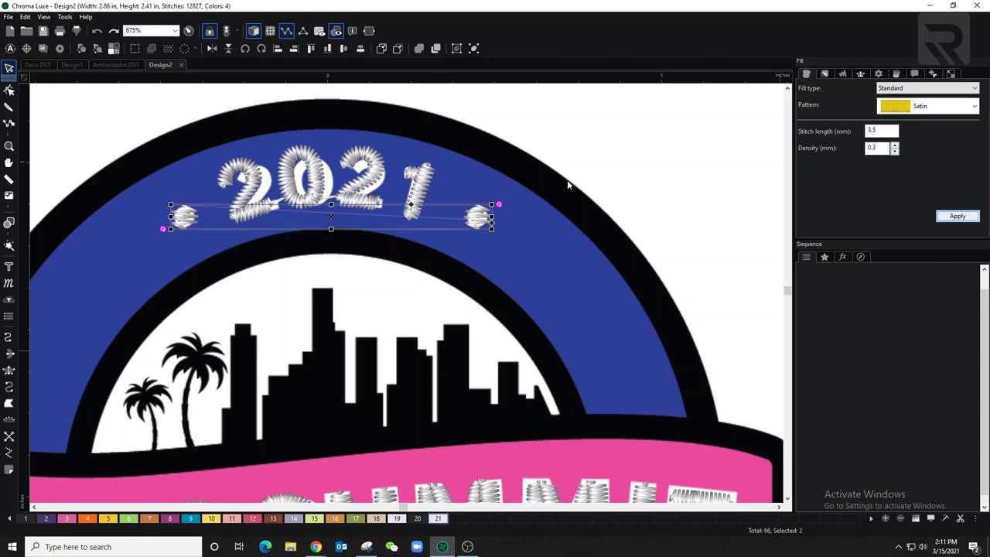
Review the whole badge and run the stitch simulation through the first part of the purple ring's sewing sequence
{"action": "scroll", "coordinate": [536, 178], "scroll_direction": "down", "scroll_amount": 3}
{"action": "scroll", "coordinate": [534, 181], "scroll_direction": "down", "scroll_amount": 3}
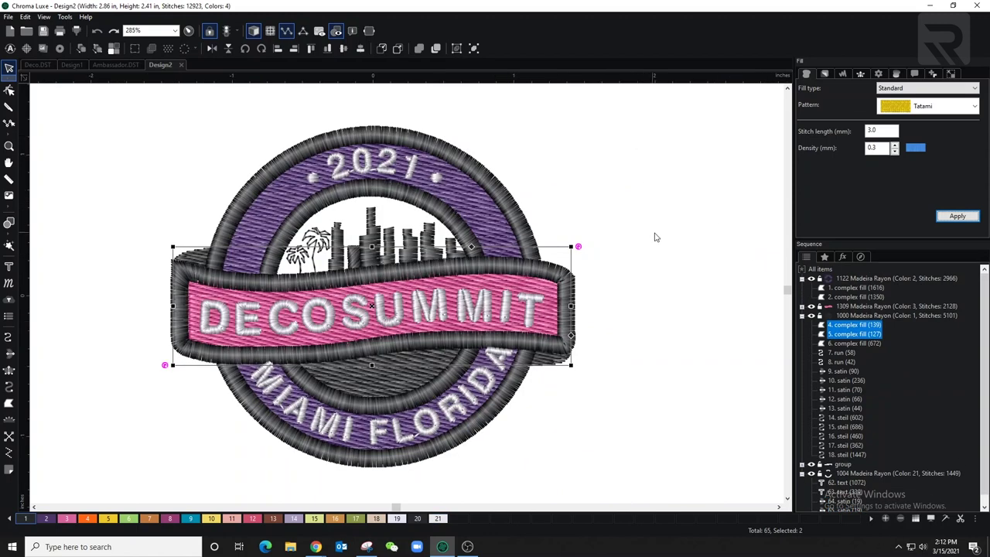
{"action": "scroll", "coordinate": [692, 286], "scroll_direction": "down", "scroll_amount": 3}
{"action": "left_click", "coordinate": [705, 294]}
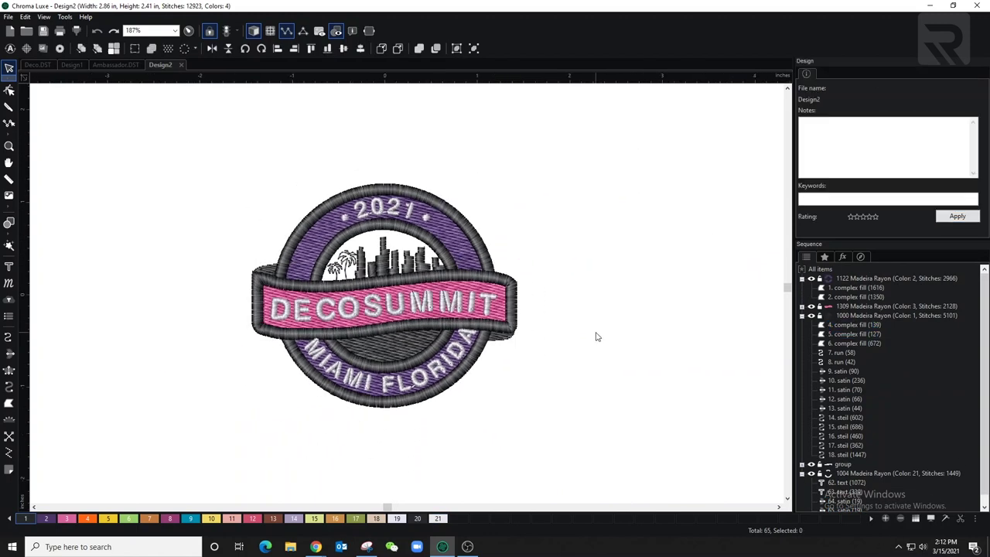
{"action": "left_click", "coordinate": [189, 31]}
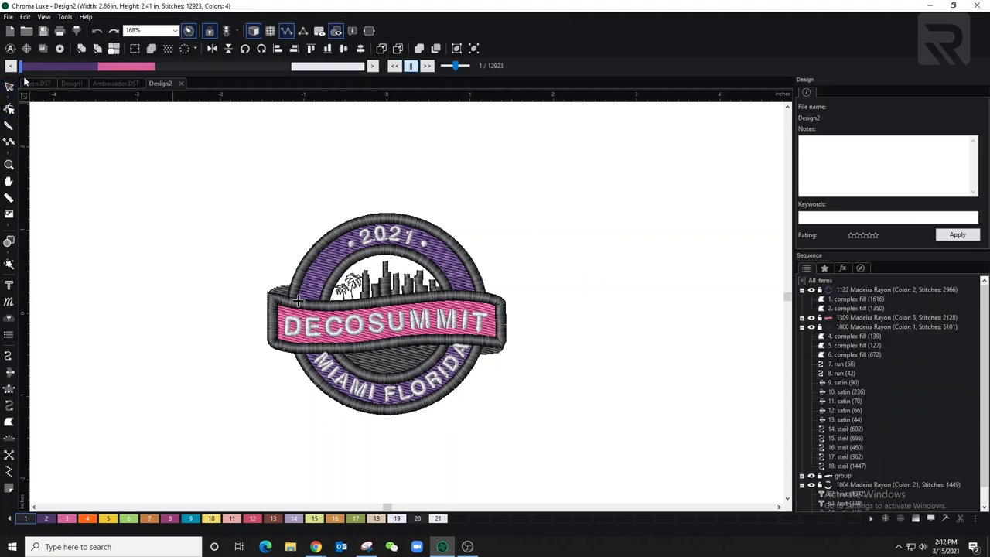
{"action": "left_click_drag", "start_coordinate": [22, 69], "coordinate": [70, 78]}
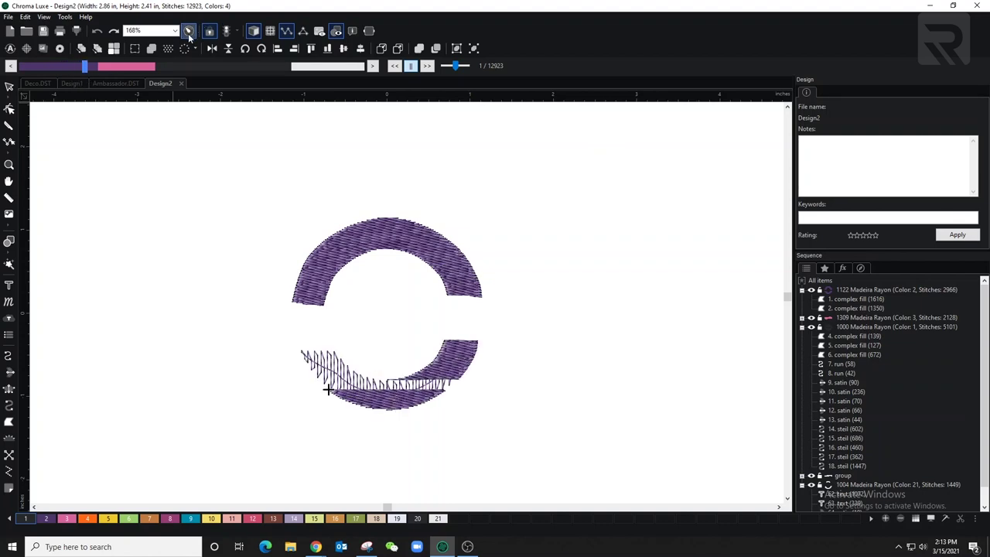
Leave the stitch simulation and set the upper purple ring fill's angle line steeply across the band, left of 2021
{"action": "left_click", "coordinate": [188, 31]}
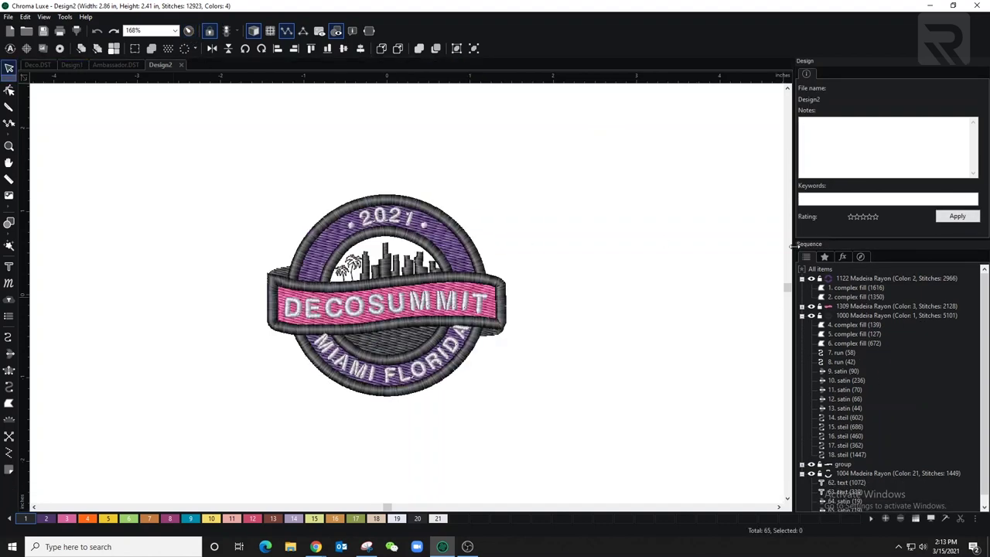
{"action": "left_click", "coordinate": [854, 287]}
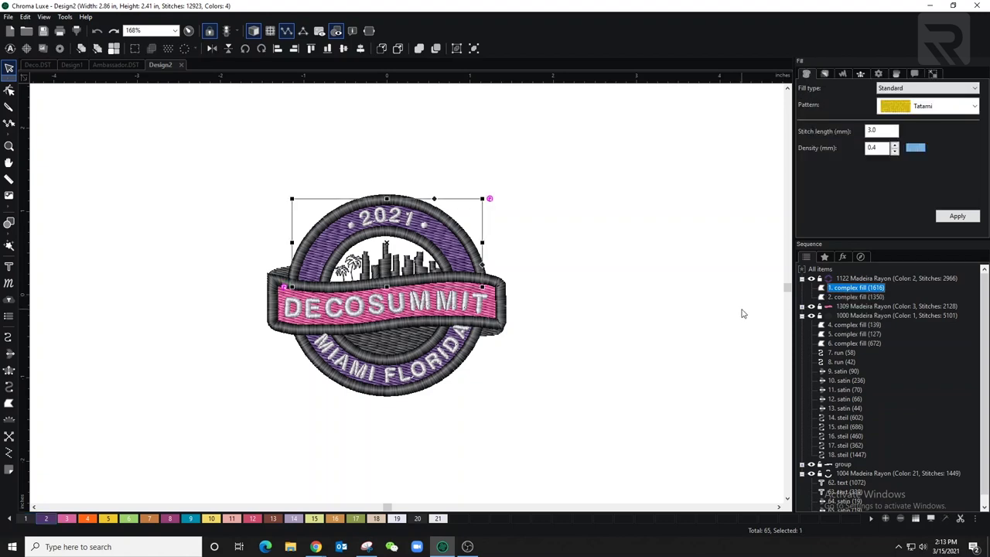
{"action": "key", "text": "space"}
{"action": "left_click_drag", "start_coordinate": [308, 243], "coordinate": [340, 214]}
{"action": "left_click_drag", "start_coordinate": [470, 246], "coordinate": [352, 236]}
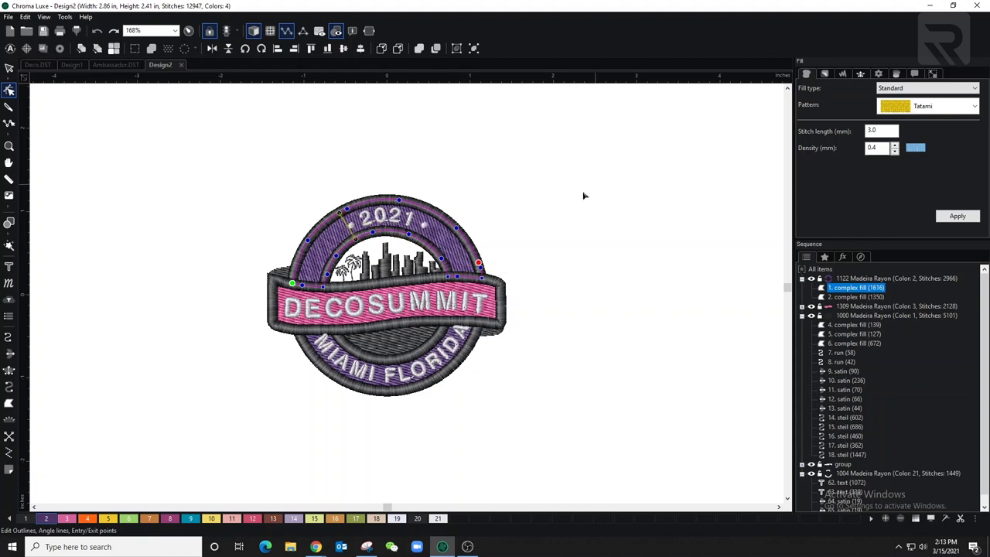
Turn the lower purple ring fill's stitch angle nearly vertical and replay the stitch simulation of the ring and banner
{"action": "left_click", "coordinate": [851, 297]}
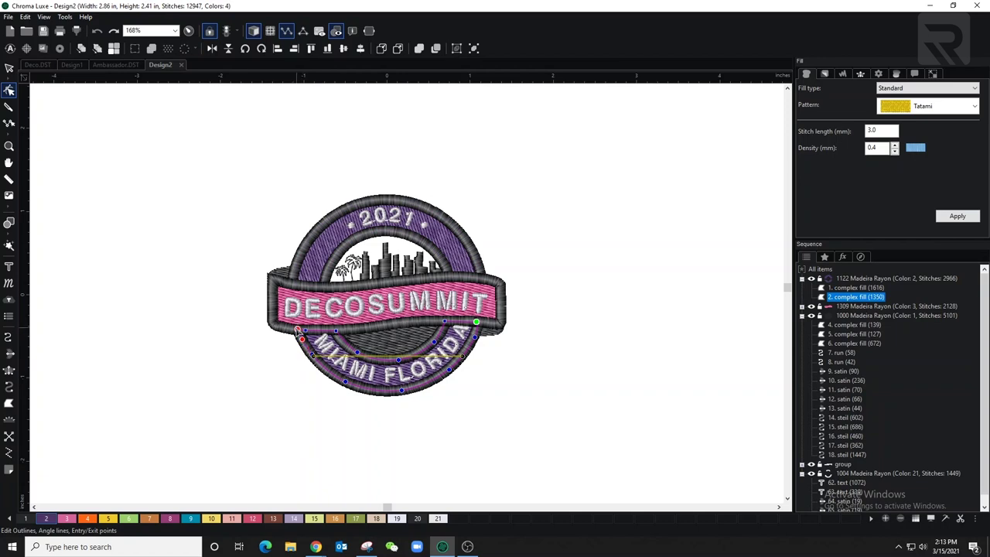
{"action": "left_click_drag", "start_coordinate": [312, 356], "coordinate": [379, 391]}
{"action": "left_click_drag", "start_coordinate": [463, 357], "coordinate": [385, 361]}
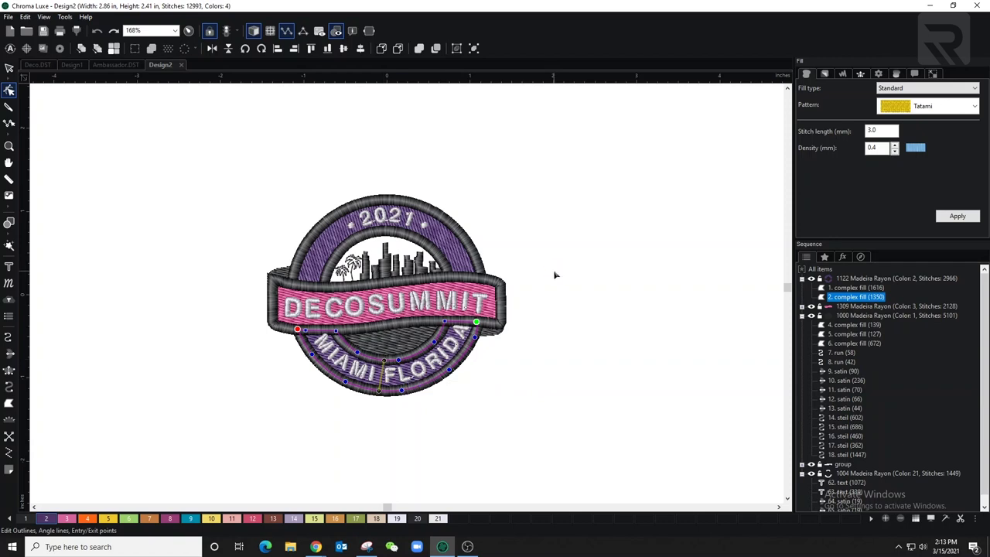
{"action": "left_click", "coordinate": [189, 31]}
{"action": "left_click_drag", "start_coordinate": [22, 68], "coordinate": [161, 68]}
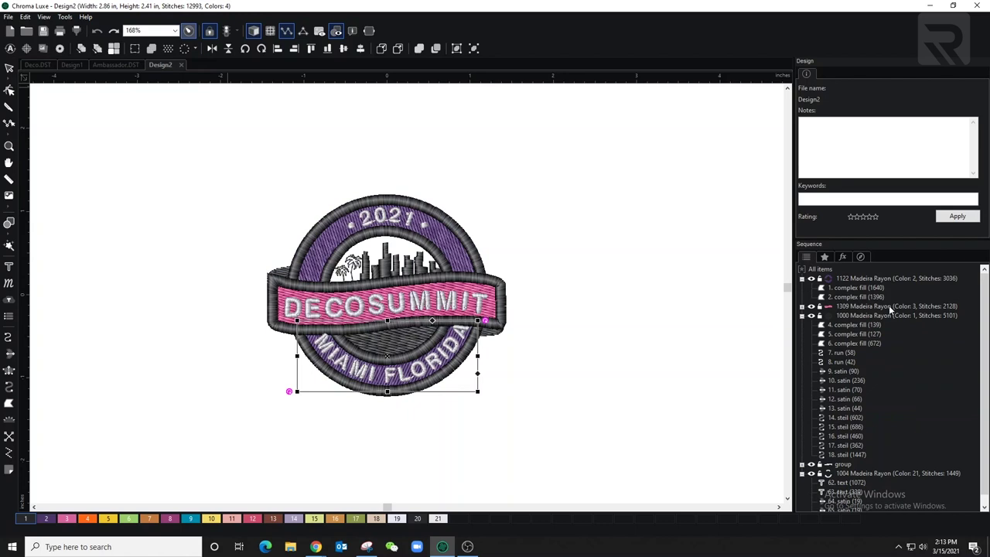
Slant the pink banner fill's stitches diagonally up to the right and apply a tighter stitch density
{"action": "left_click", "coordinate": [889, 305]}
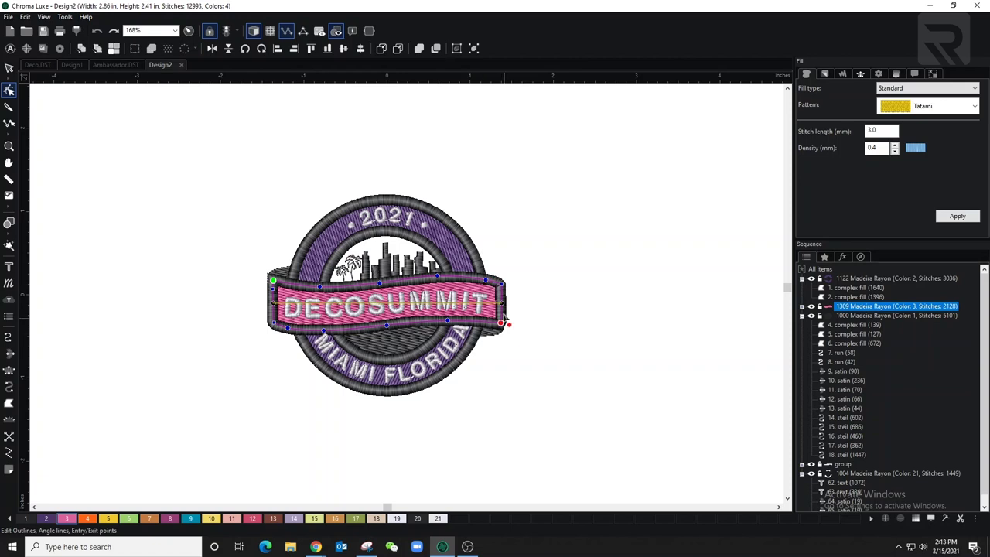
{"action": "left_click_drag", "start_coordinate": [502, 304], "coordinate": [450, 276]}
{"action": "left_click_drag", "start_coordinate": [272, 306], "coordinate": [343, 329]}
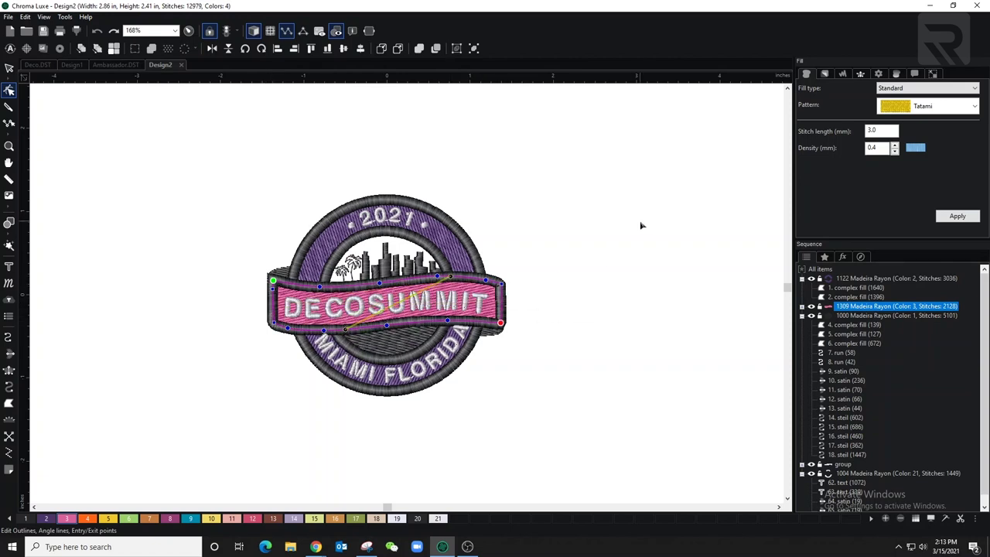
{"action": "scroll", "coordinate": [636, 253], "scroll_direction": "up", "scroll_amount": 1}
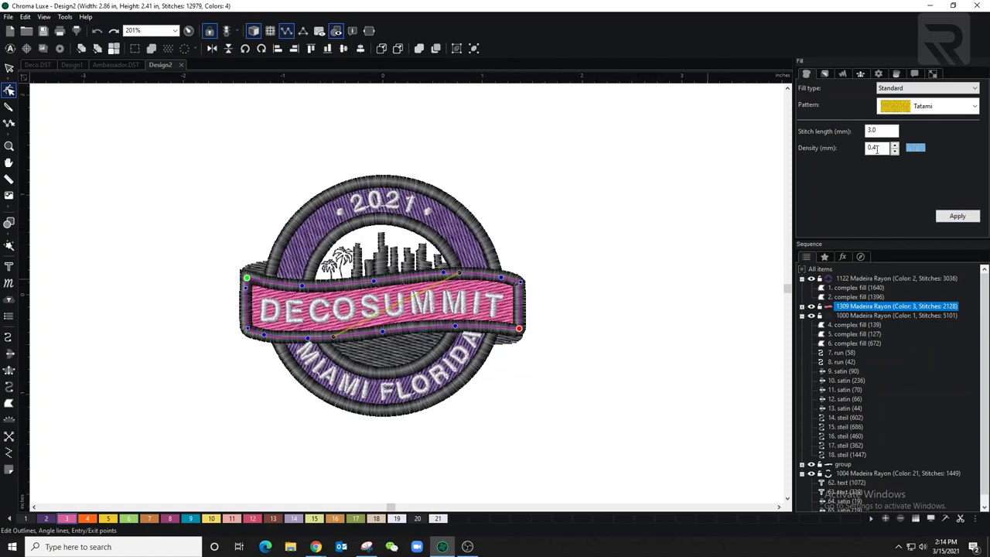
{"action": "left_click", "coordinate": [958, 216]}
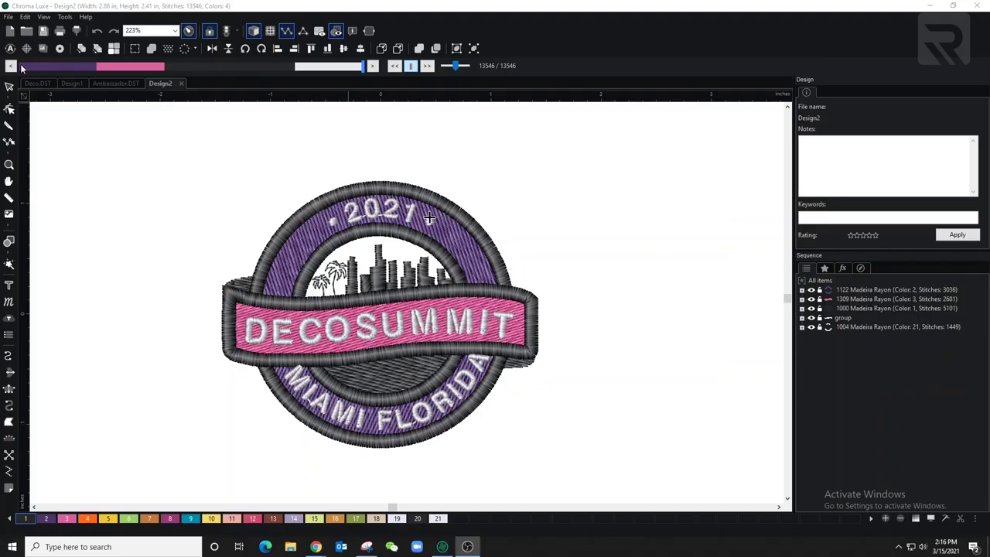
Check the stitch simulation from the purple ring through to the start of the white lettering
{"action": "left_click", "coordinate": [52, 68]}
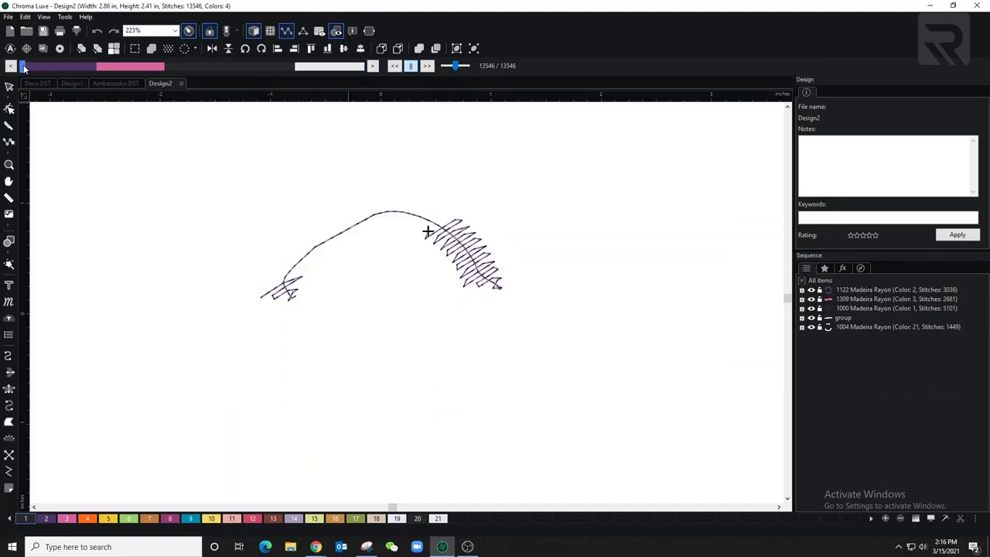
{"action": "left_click_drag", "start_coordinate": [53, 68], "coordinate": [327, 67]}
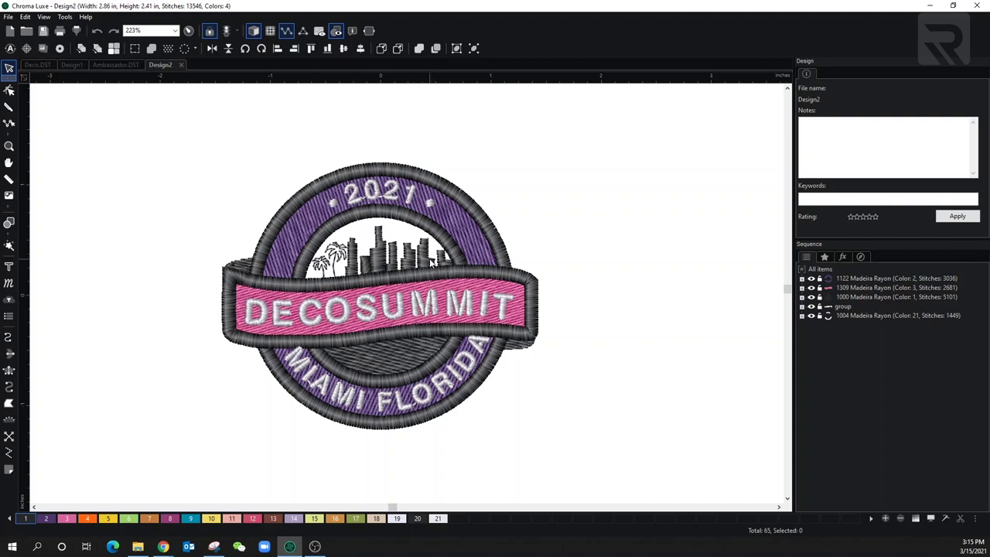
Digitize a complex fill in thread color 21 over the inner skyline area above the banner, with 0.3 mm density
{"action": "left_click", "coordinate": [8, 406]}
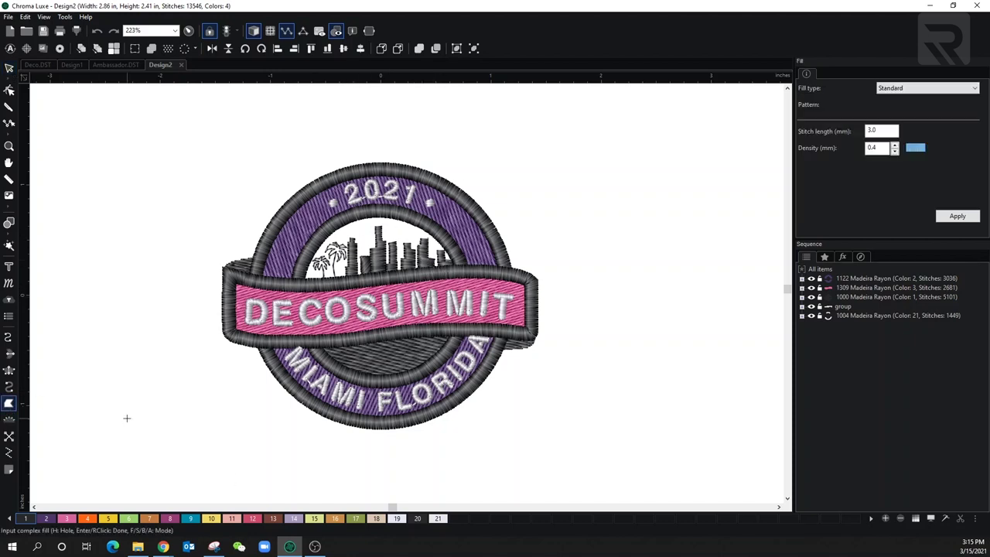
{"action": "left_click", "coordinate": [437, 518]}
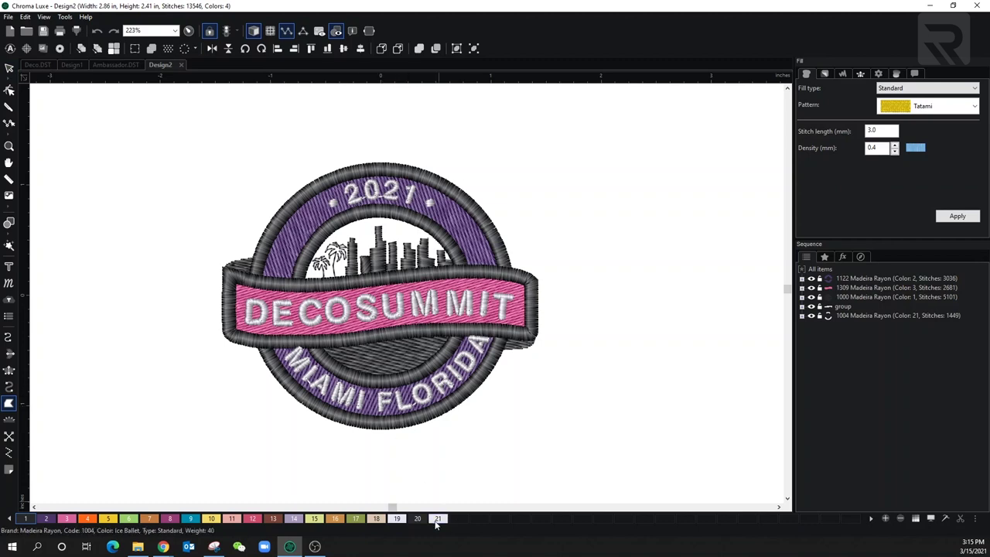
{"action": "left_click", "coordinate": [299, 282]}
{"action": "left_click", "coordinate": [332, 225]}
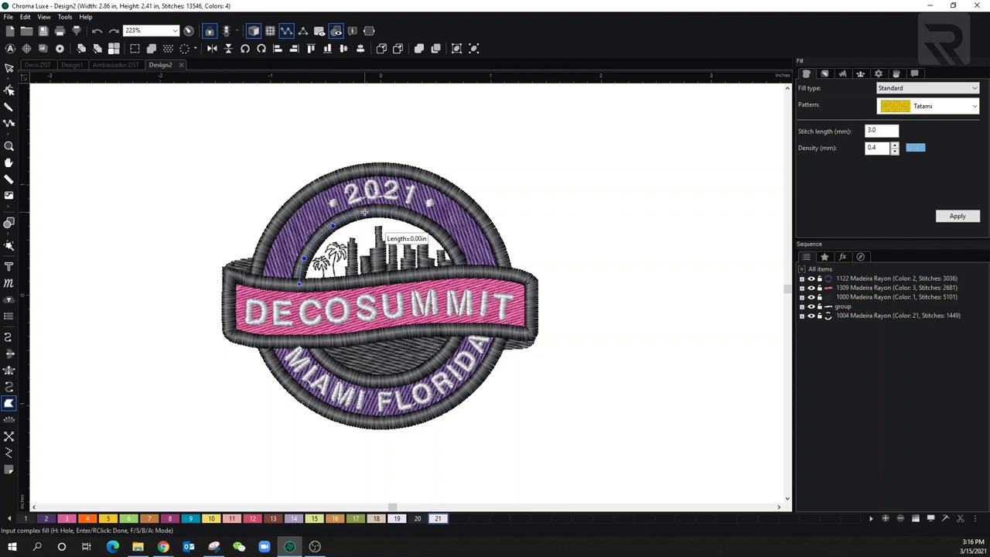
{"action": "left_click", "coordinate": [392, 212]}
{"action": "left_click", "coordinate": [428, 226]}
{"action": "left_click", "coordinate": [453, 245]}
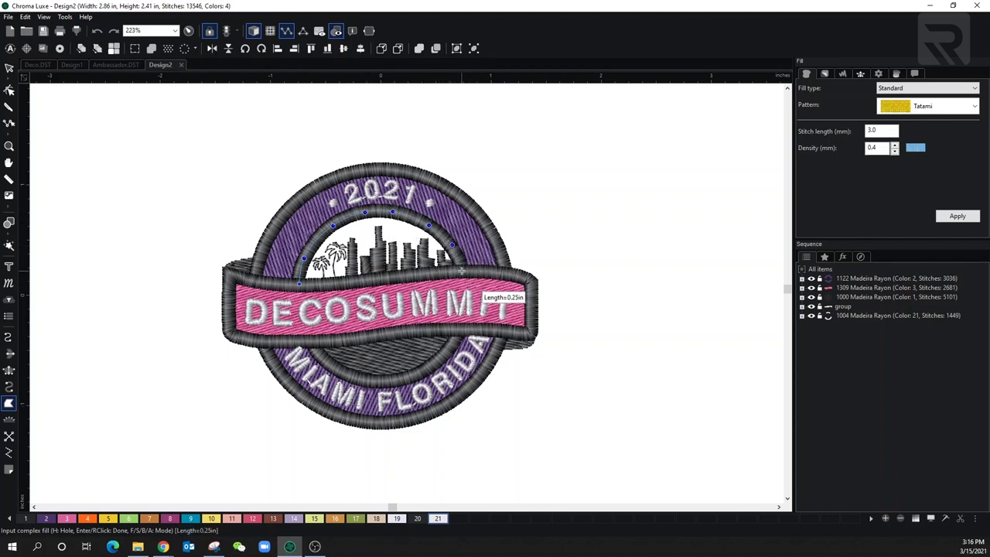
{"action": "left_click", "coordinate": [462, 269]}
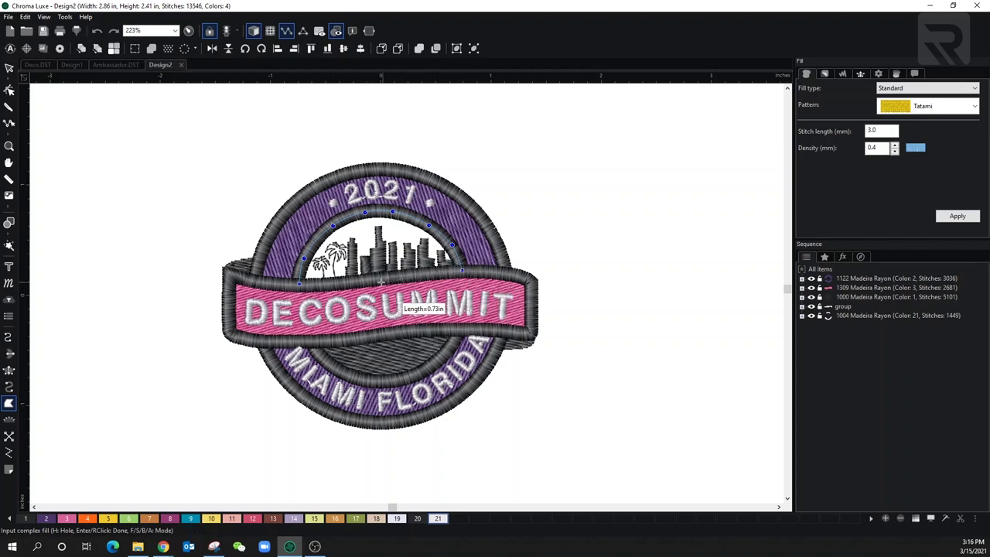
{"action": "left_click", "coordinate": [335, 284]}
{"action": "left_click", "coordinate": [307, 285]}
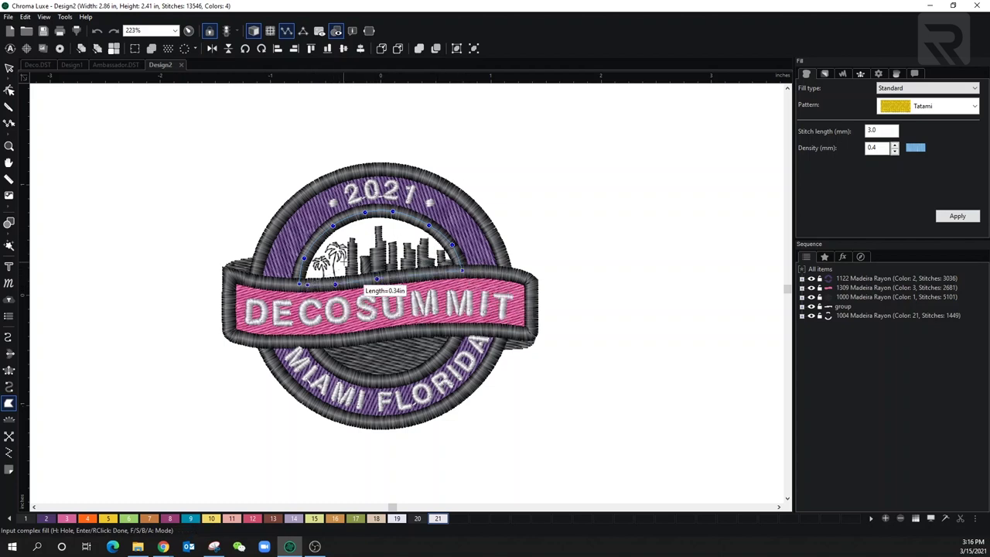
{"action": "key", "text": "Return"}
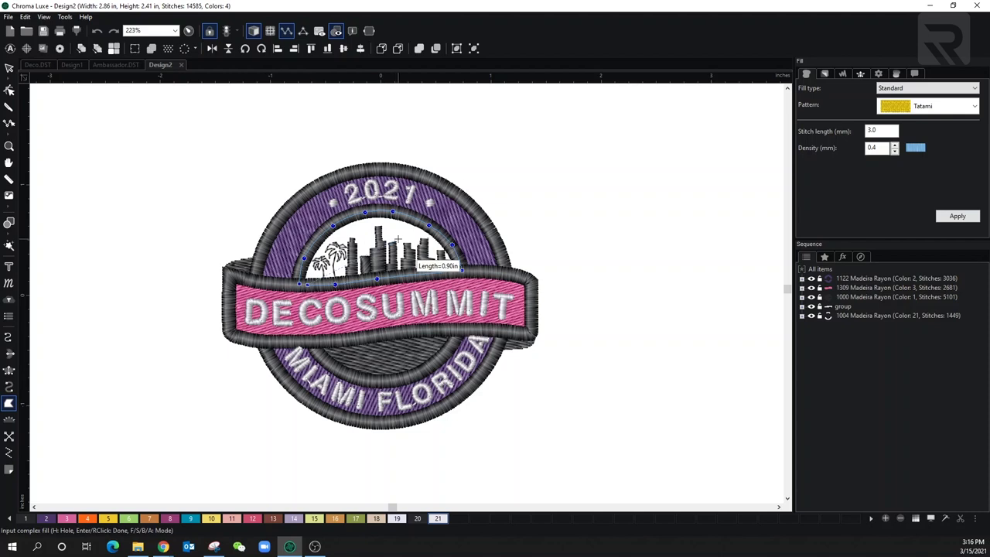
{"action": "key", "text": "Return"}
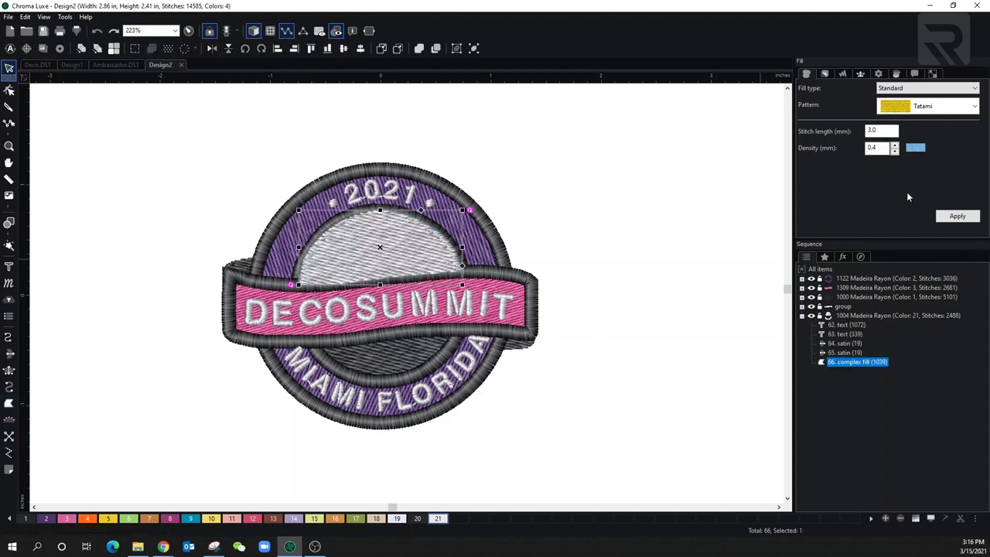
{"action": "left_click", "coordinate": [895, 152]}
{"action": "left_click", "coordinate": [957, 216]}
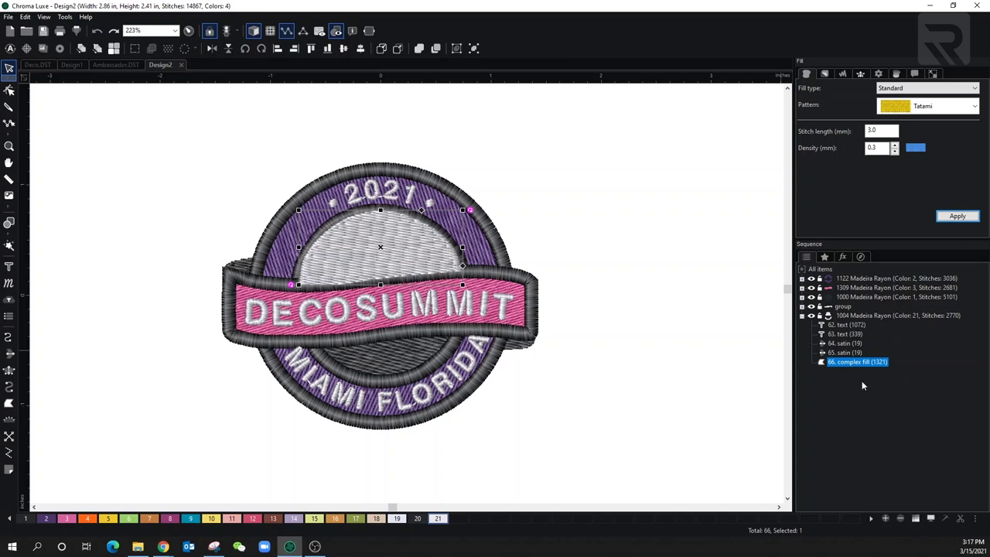
Move the white skyline fill ahead of the black objects in the sewing sequence and simulate the stitch-out through the banner lettering
{"action": "mouse_move", "coordinate": [825, 364]}
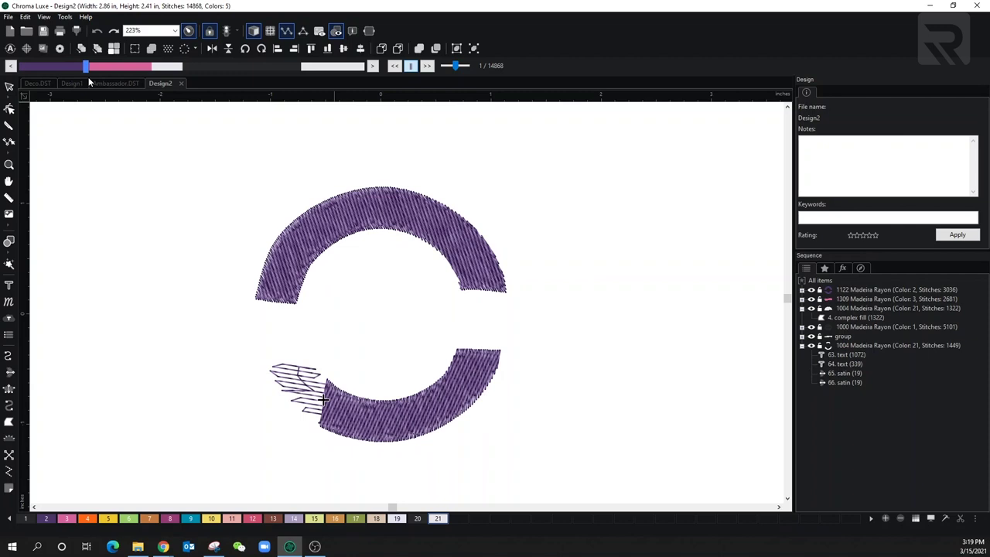
{"action": "left_click_drag", "start_coordinate": [89, 81], "coordinate": [312, 80]}
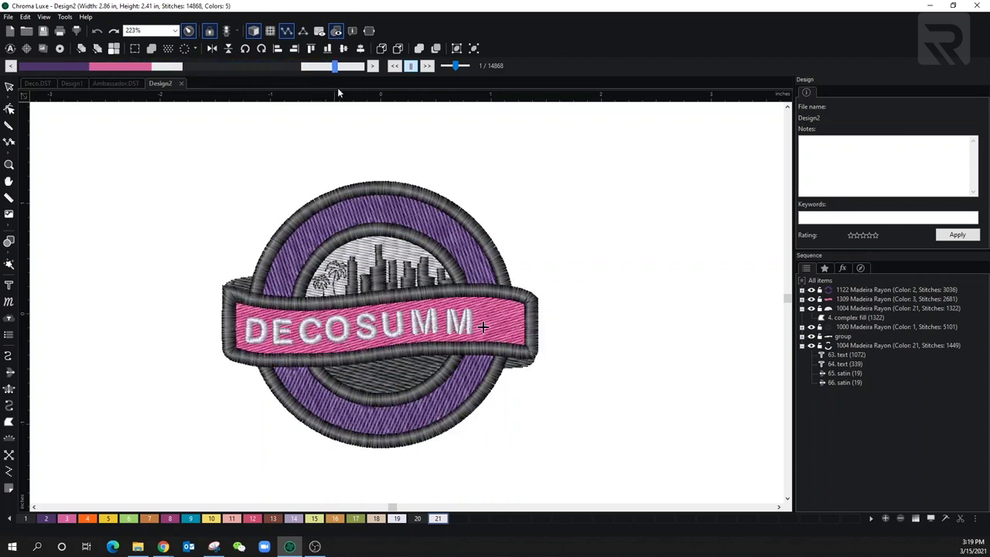